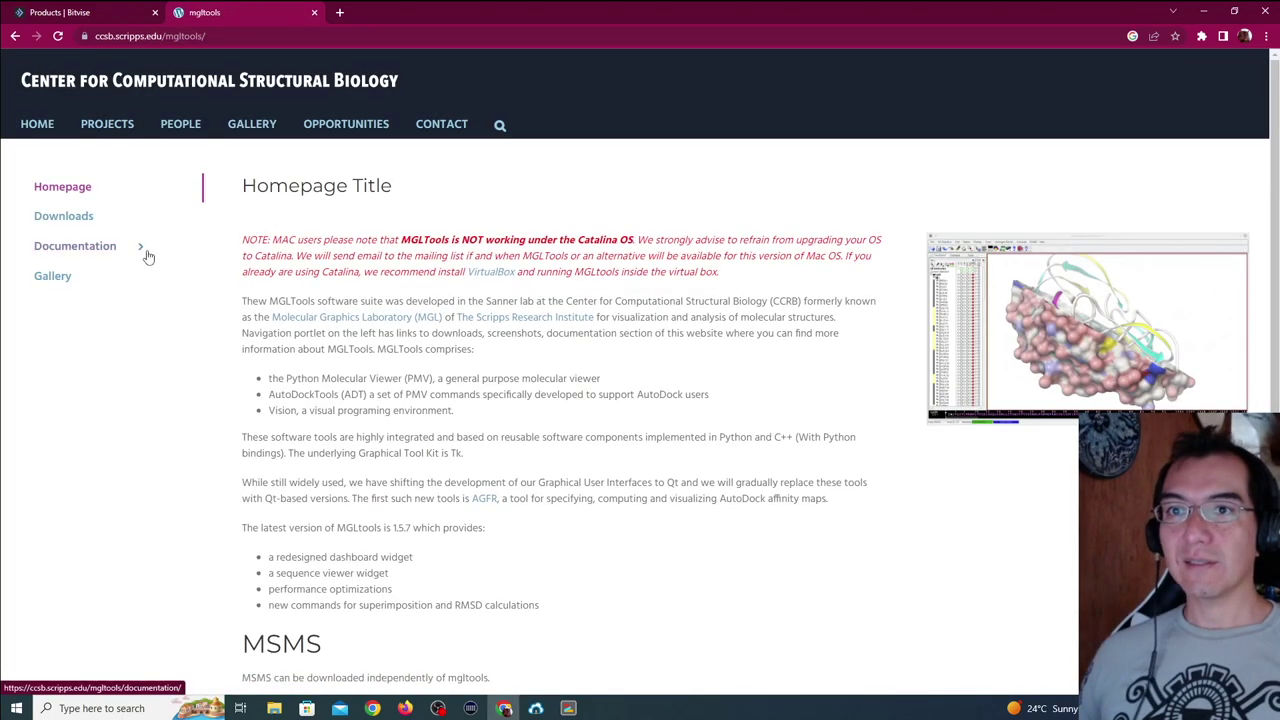
# Open the MGLTools downloads page and review the installers offered for each platform and version.
pyautogui.click(66, 218)
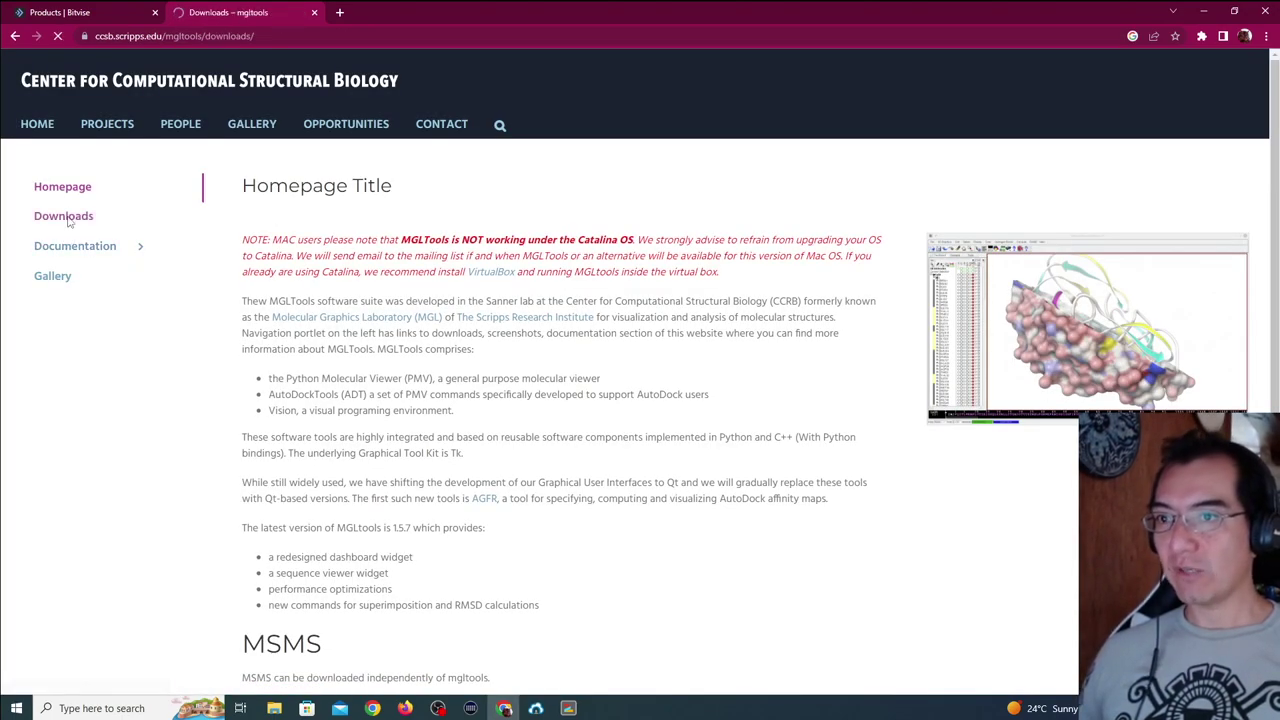
pyautogui.scroll(-2, 340, 465)
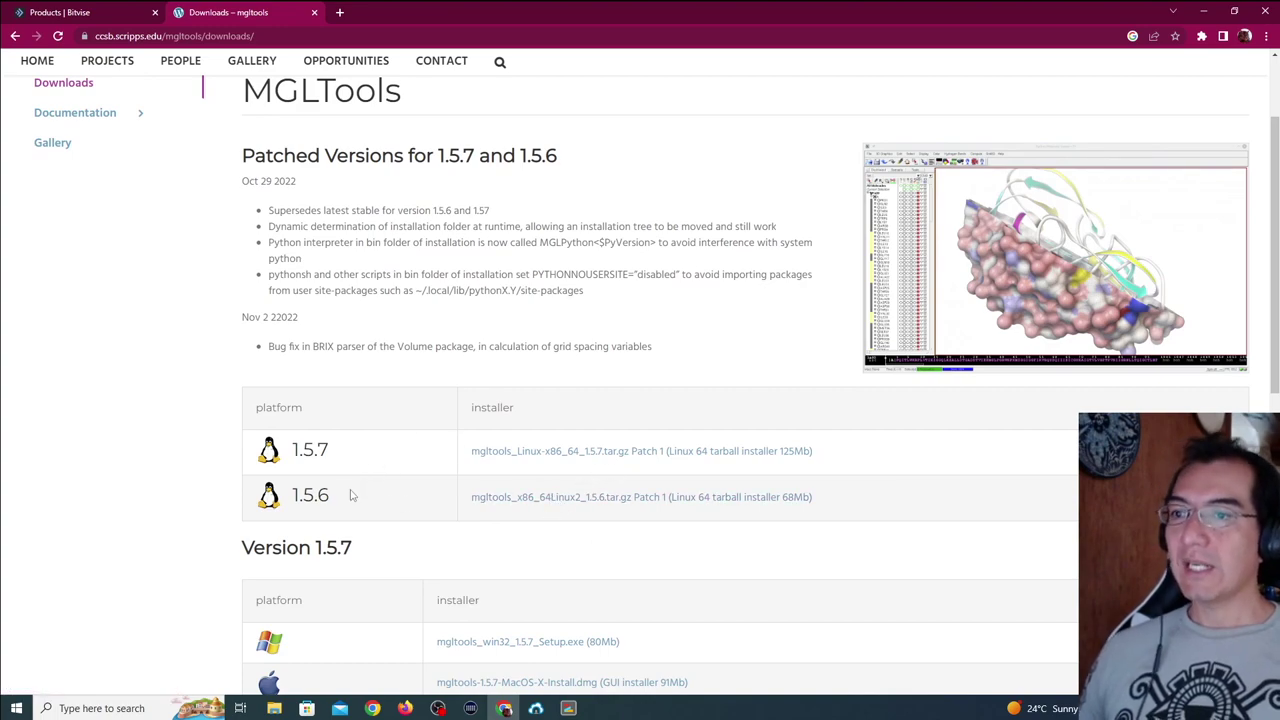
pyautogui.scroll(-5, 350, 495)
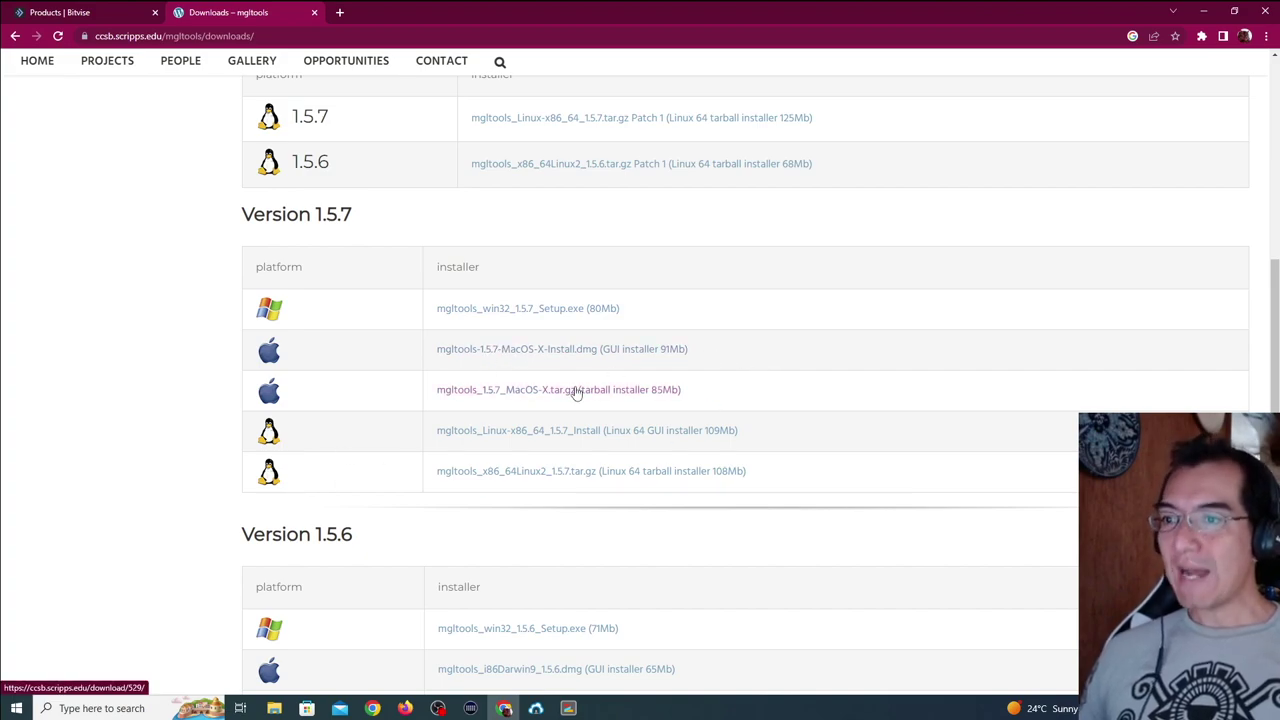
pyautogui.scroll(1, 575, 393)
pyautogui.scroll(7, 575, 393)
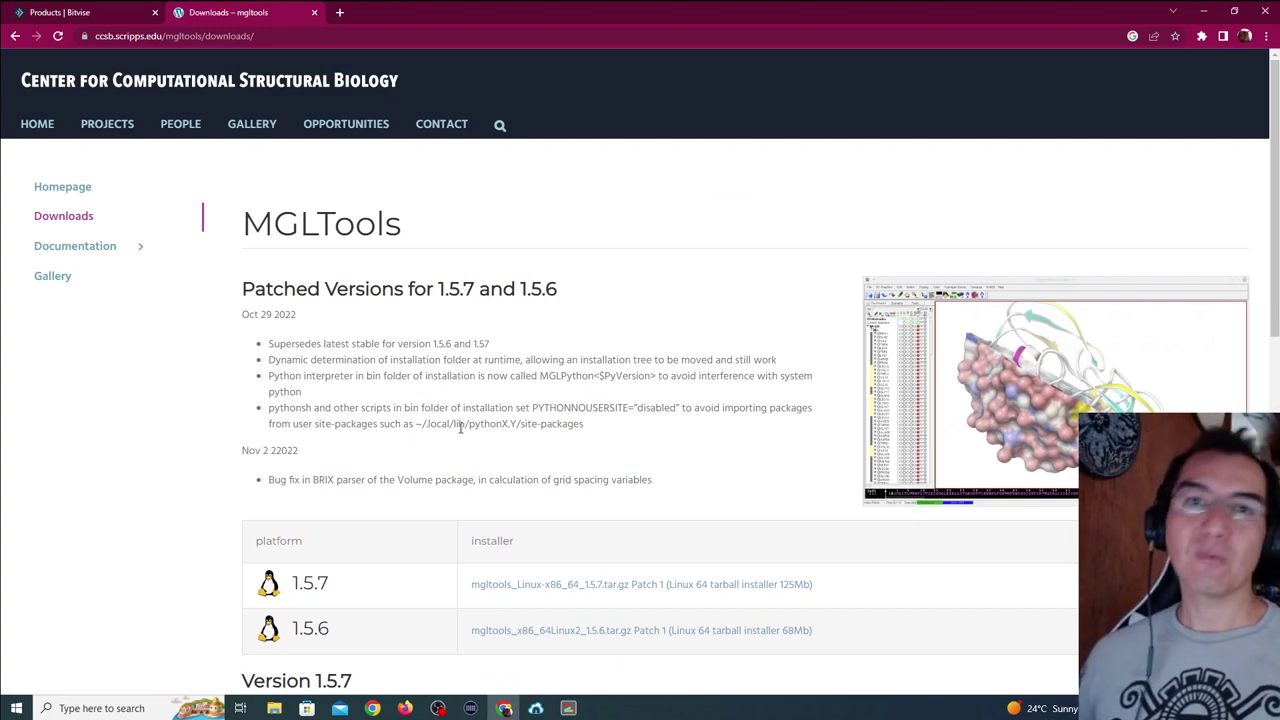
pyautogui.scroll(-4, 491, 443)
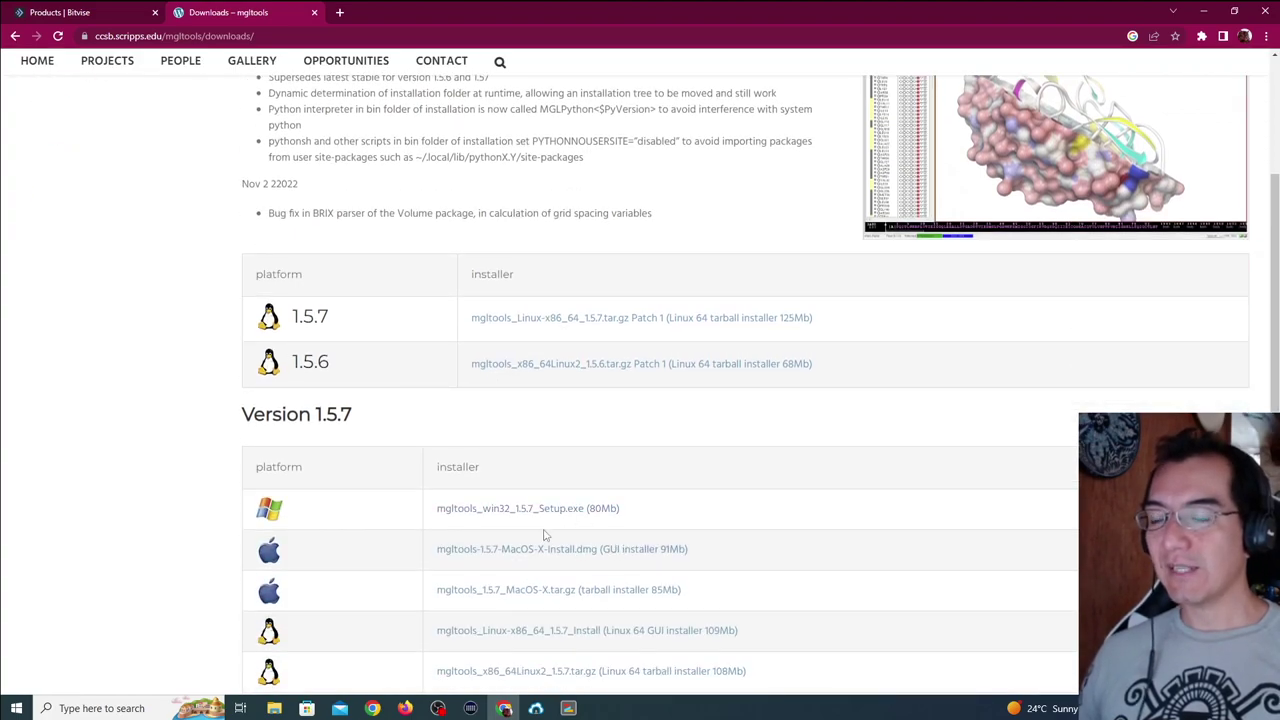
pyautogui.scroll(-3, 560, 450)
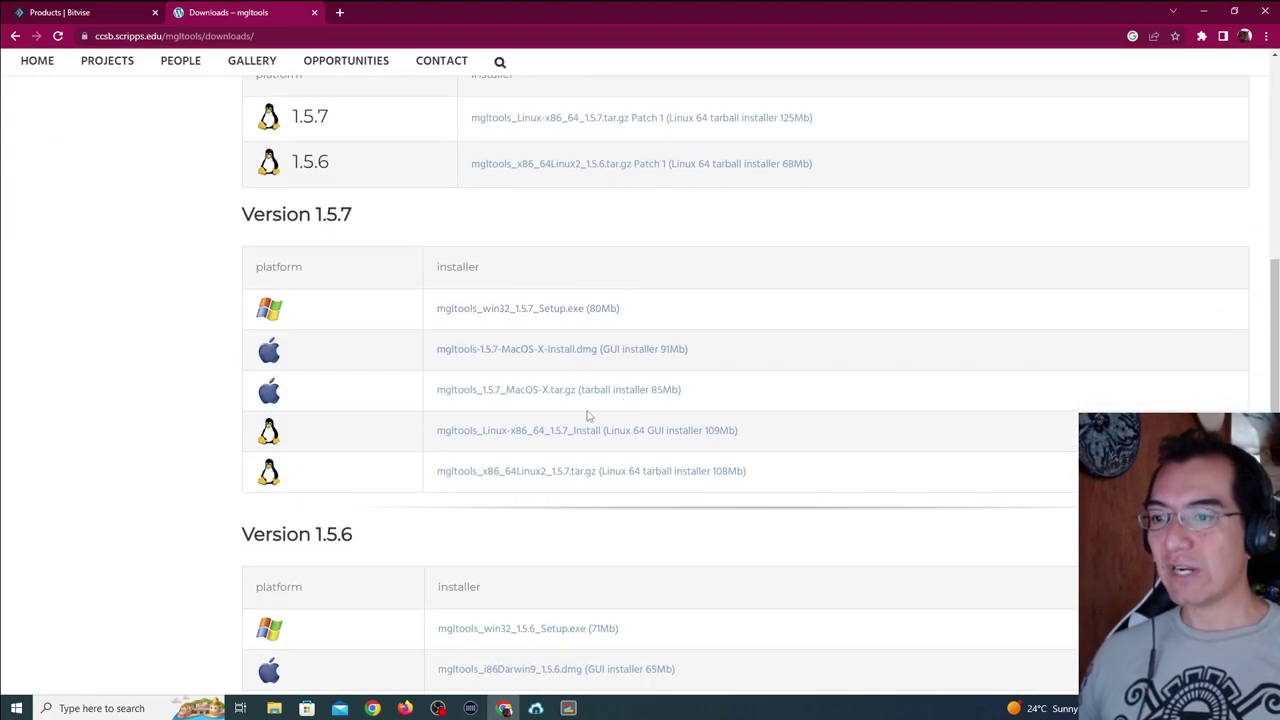
pyautogui.scroll(-4, 589, 416)
pyautogui.scroll(-1, 589, 416)
pyautogui.scroll(10, 588, 414)
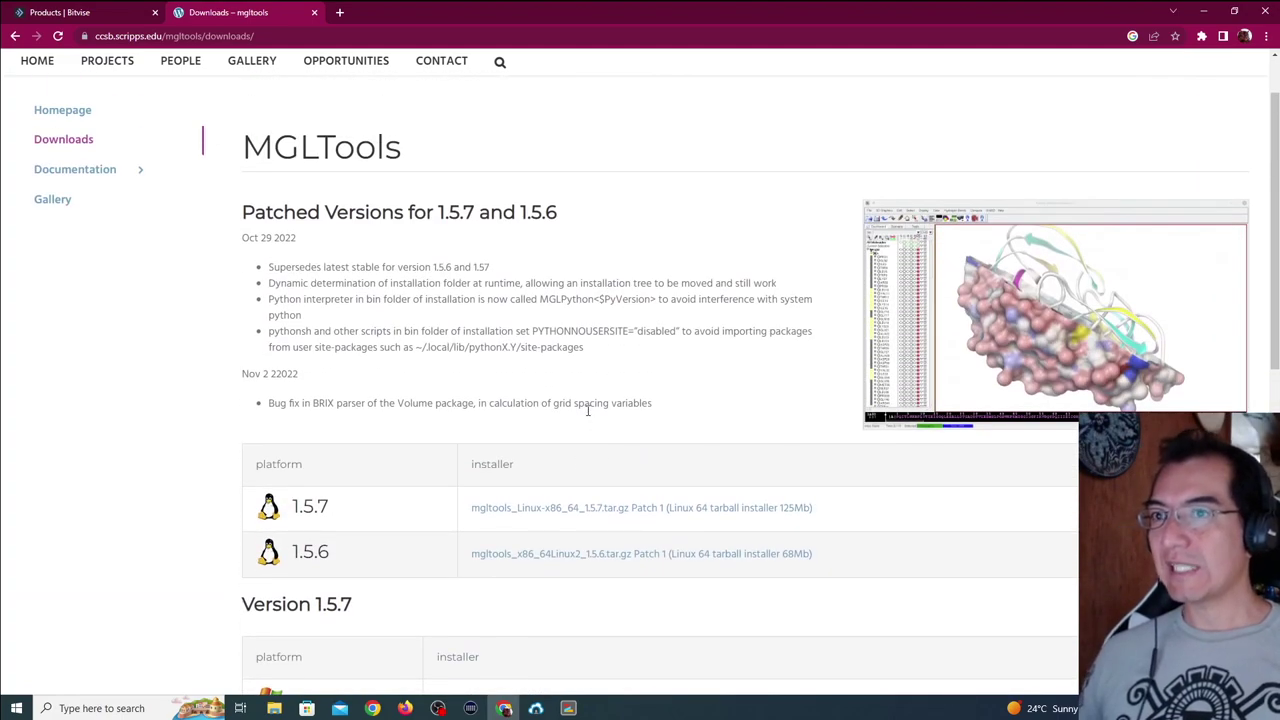
# Launch mgltools_win32_1.5.7_Setup from the Downloads folder with permission to make changes, and close the folder window.
pyautogui.click(1201, 12)
pyautogui.click(246, 404)
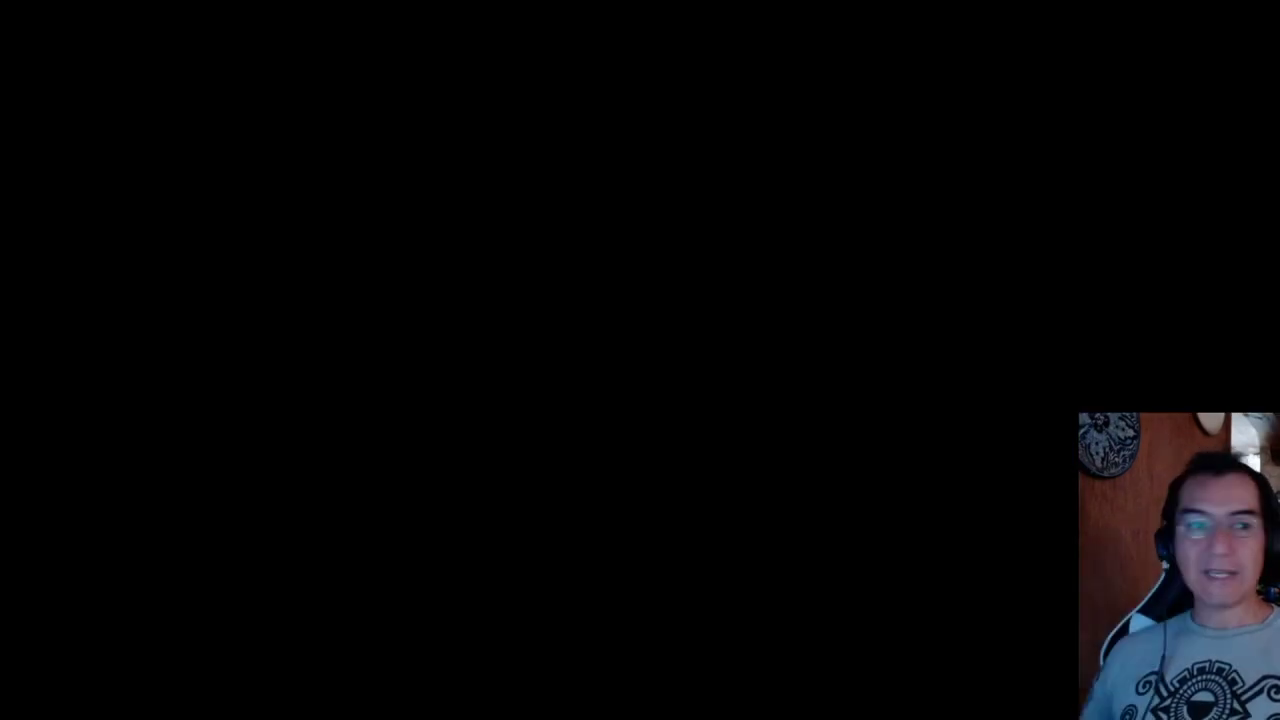
pyautogui.hotkey('alt', 'y')
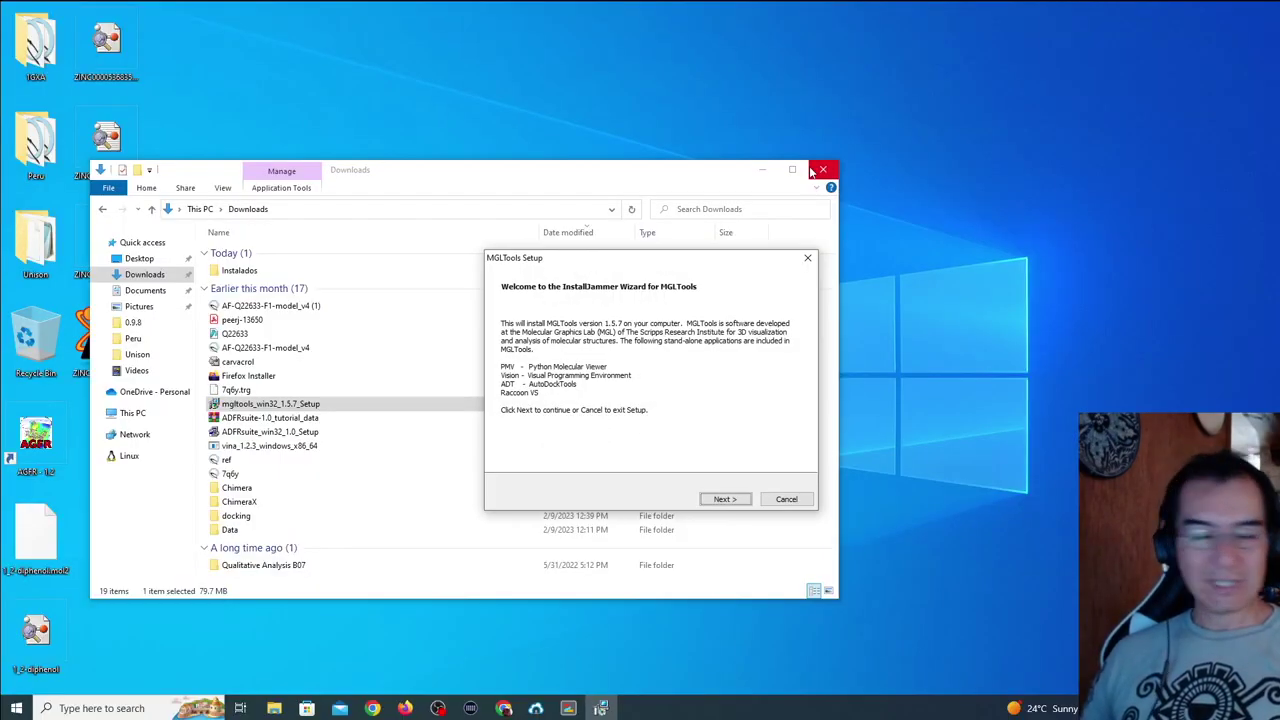
pyautogui.click(826, 176)
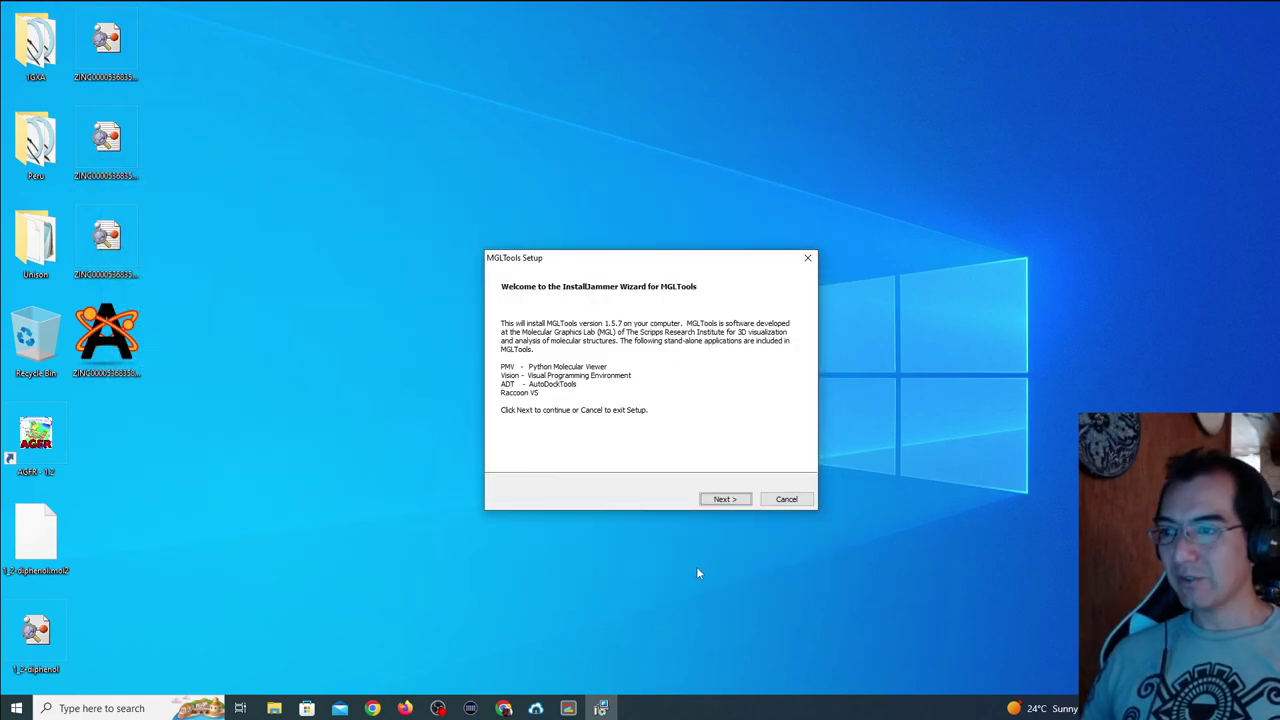
# Install MGLTools 1.5.7 in the default Program Files folder, accepting the license and acknowledging the commercial usage notice.
pyautogui.click(725, 500)
pyautogui.click(588, 444)
pyautogui.click(718, 505)
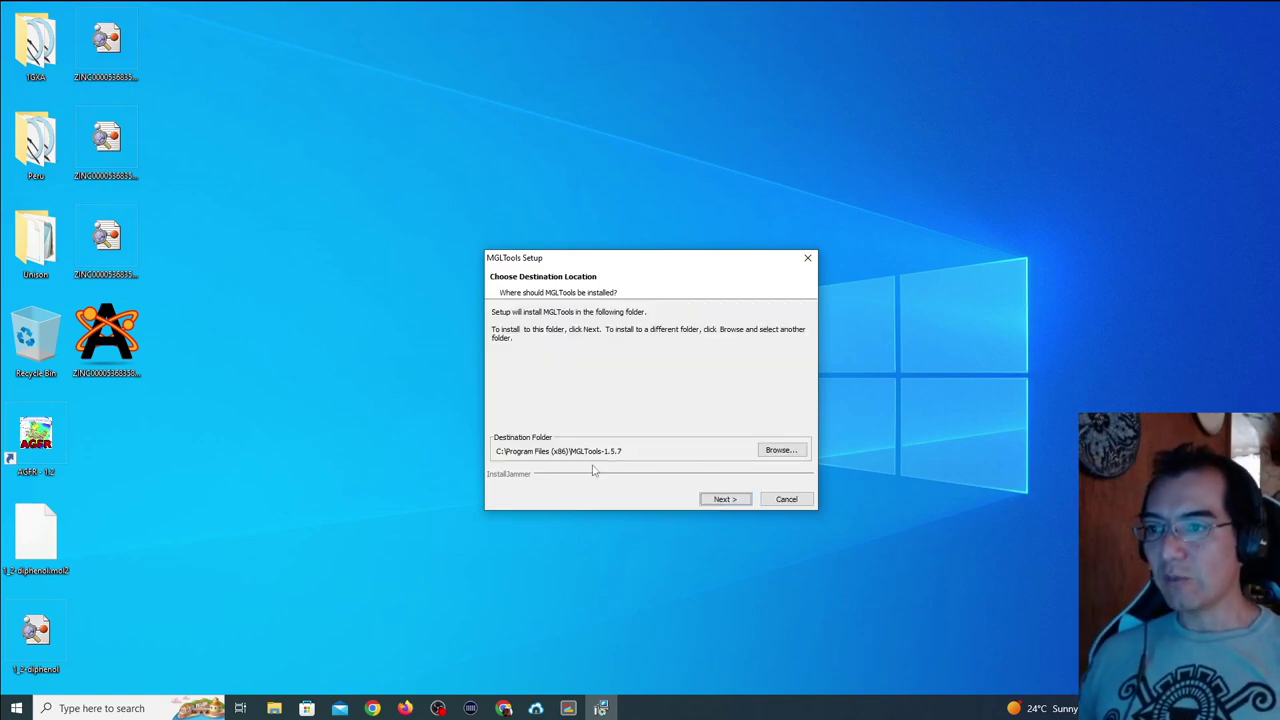
pyautogui.click(722, 500)
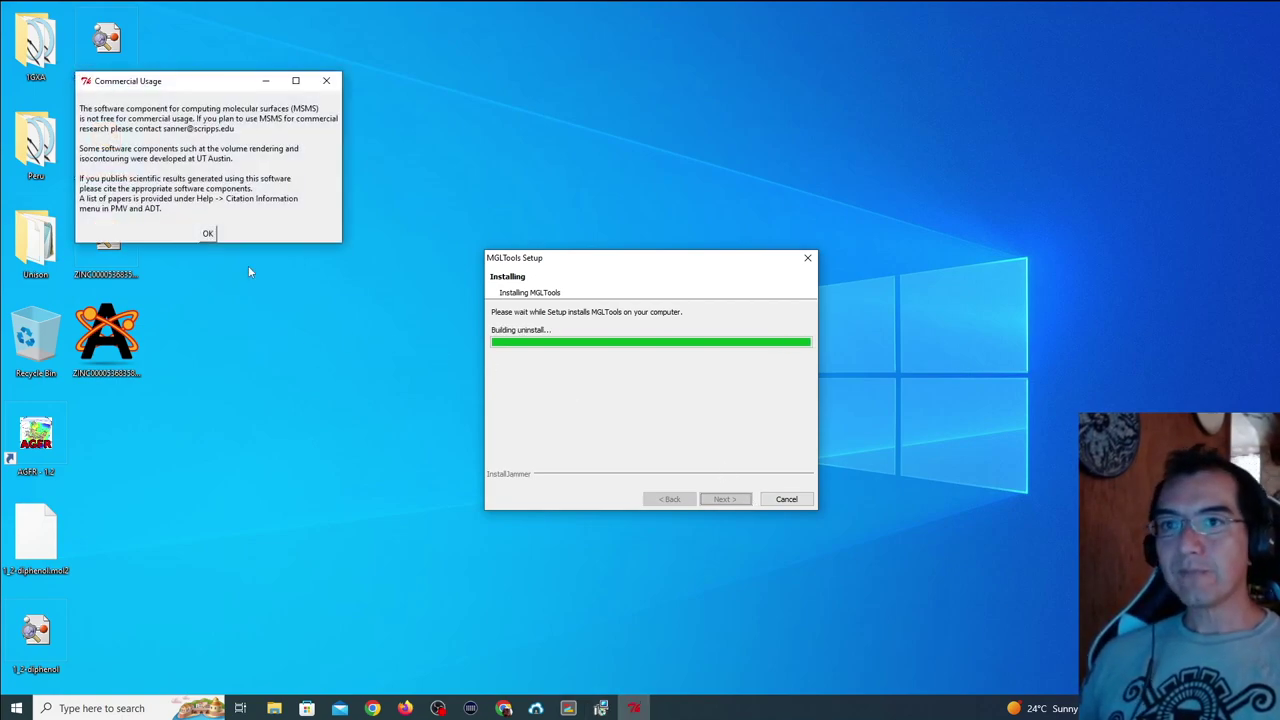
pyautogui.click(208, 234)
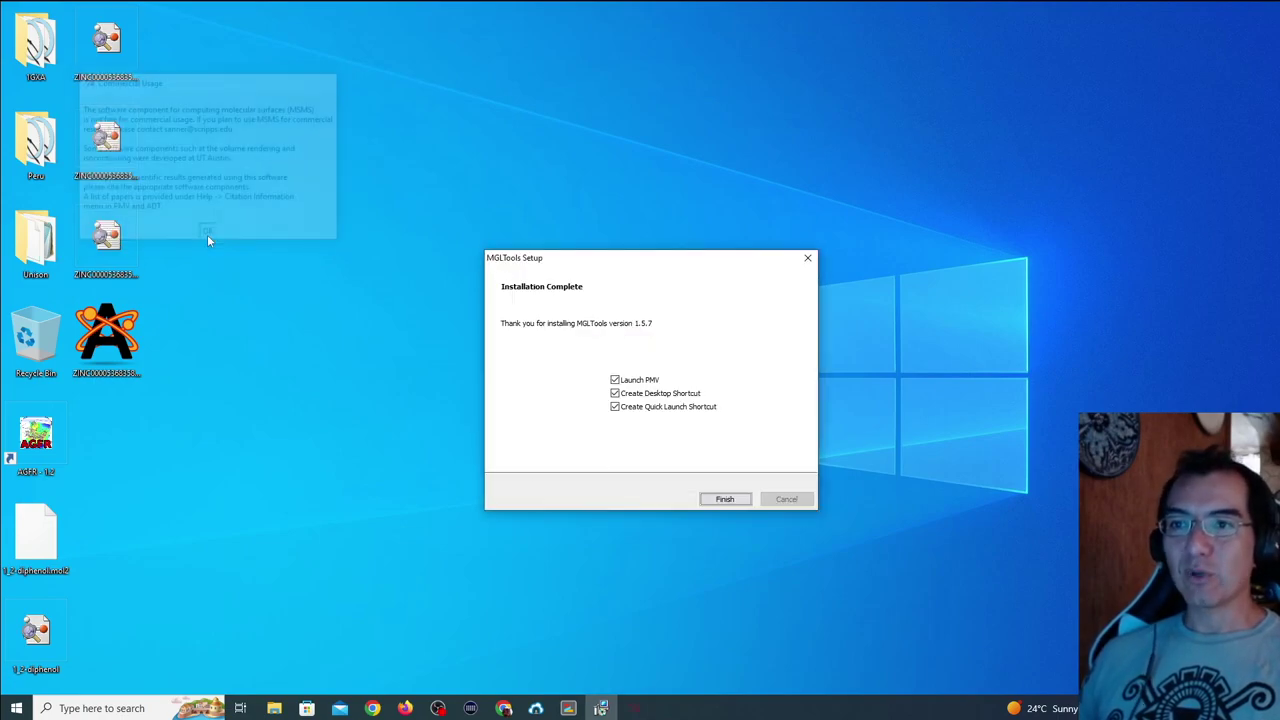
# Finish the setup without creating desktop or quick launch shortcuts, keeping Launch PMV enabled.
pyautogui.click(689, 395)
pyautogui.click(688, 408)
pyautogui.click(724, 499)
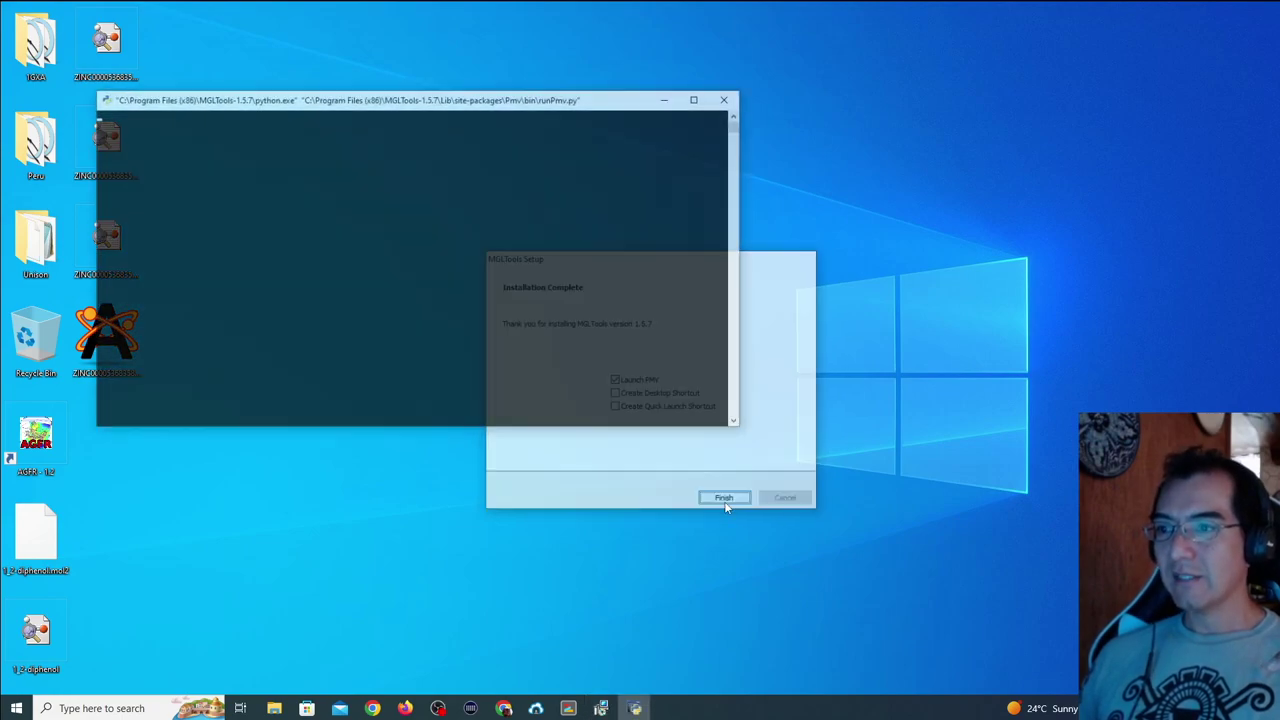
# Find the MGLTools-1.5.7 folder among the installed applications and expand it.
pyautogui.click(16, 708)
pyautogui.scroll(-3, 104, 575)
pyautogui.scroll(-12, 105, 572)
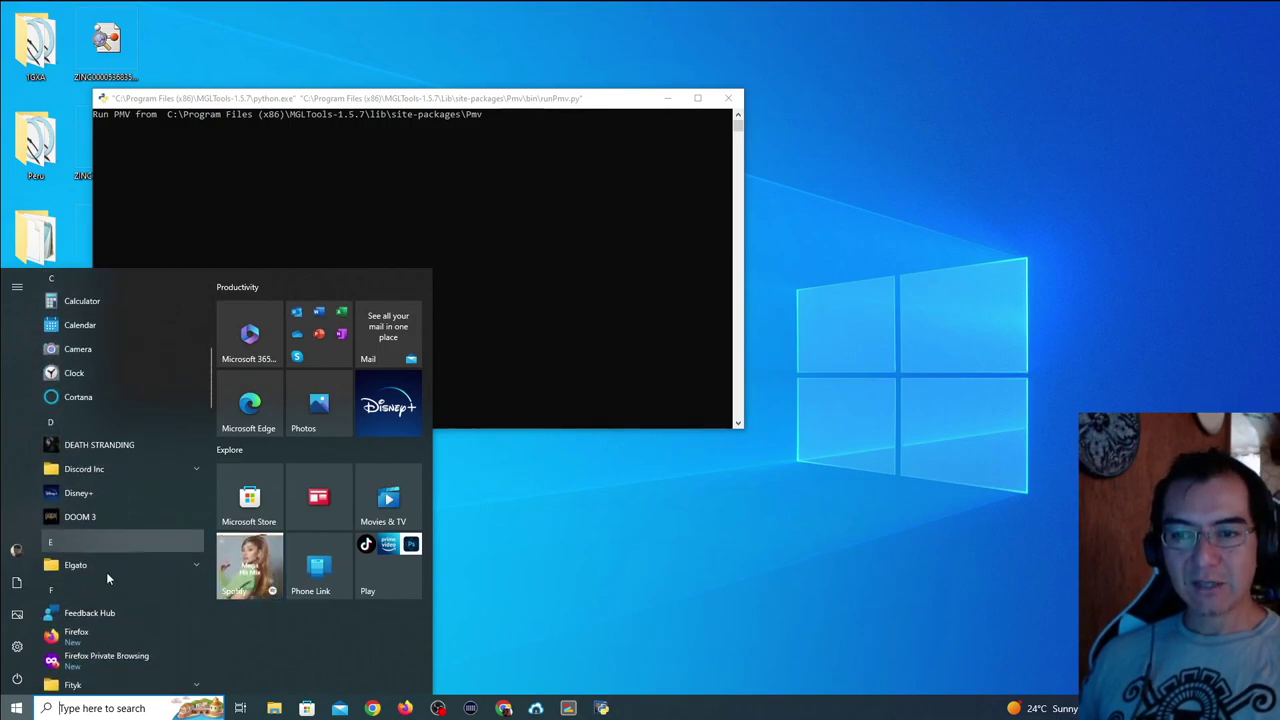
pyautogui.scroll(-4, 108, 576)
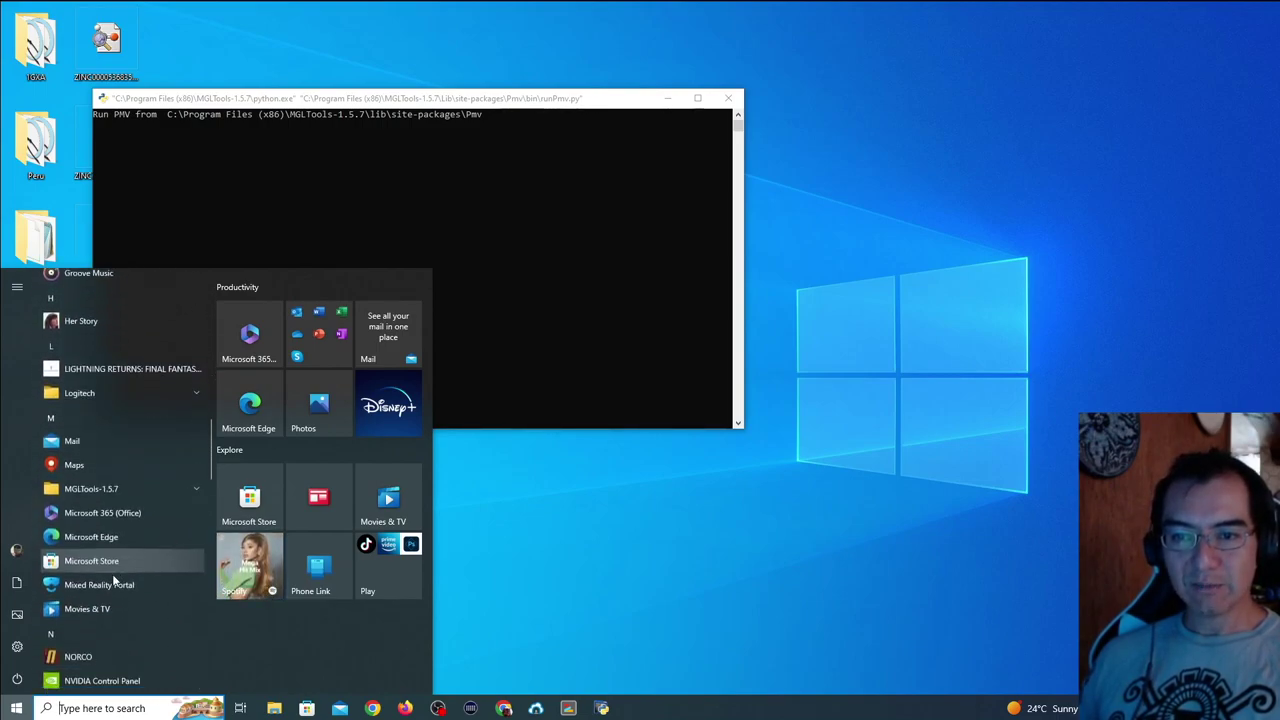
pyautogui.click(200, 484)
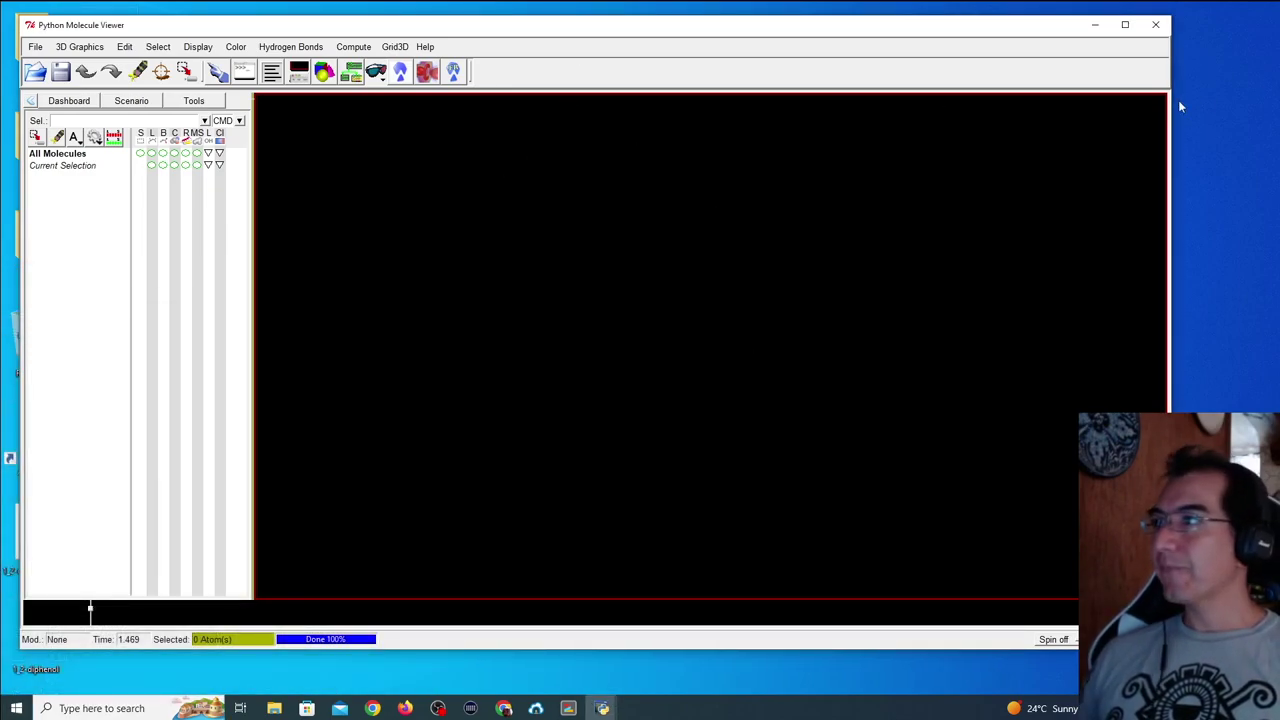
# Dock the Python Molecule Viewer window to one half of the screen to uncover its console.
pyautogui.moveTo(1040, 29); pyautogui.dragTo(1278, 45)
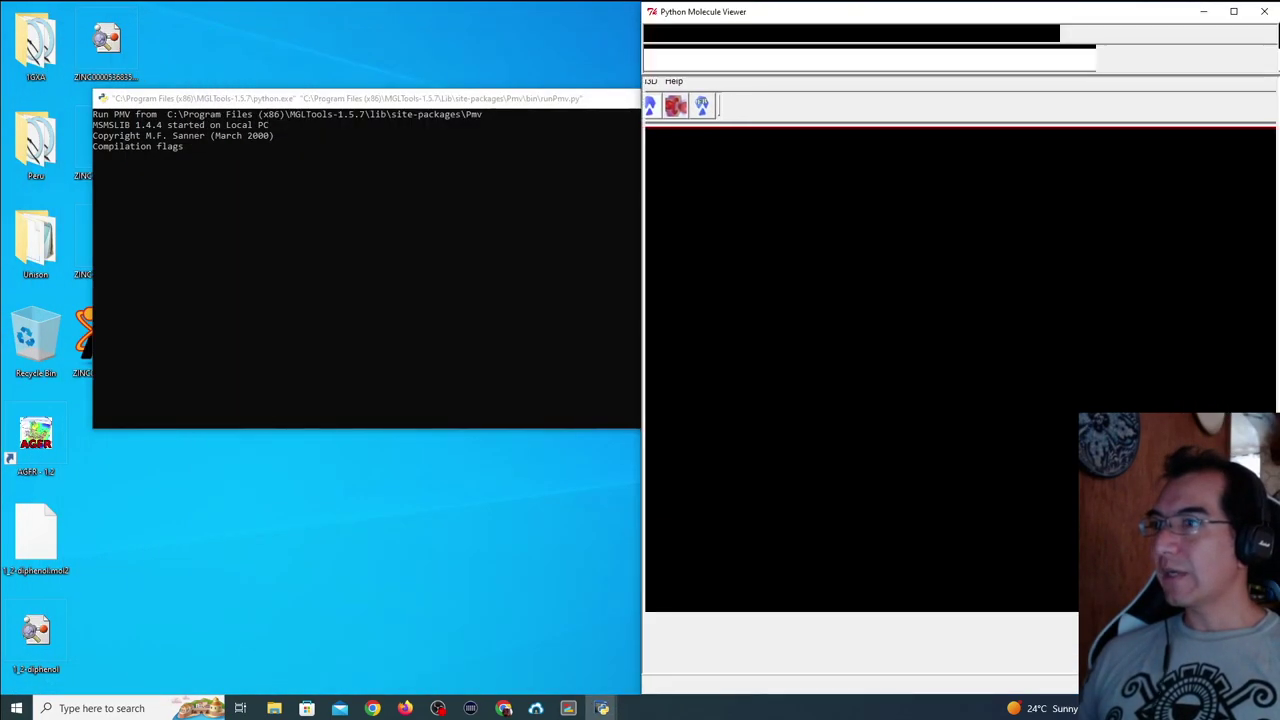
pyautogui.click(1083, 249)
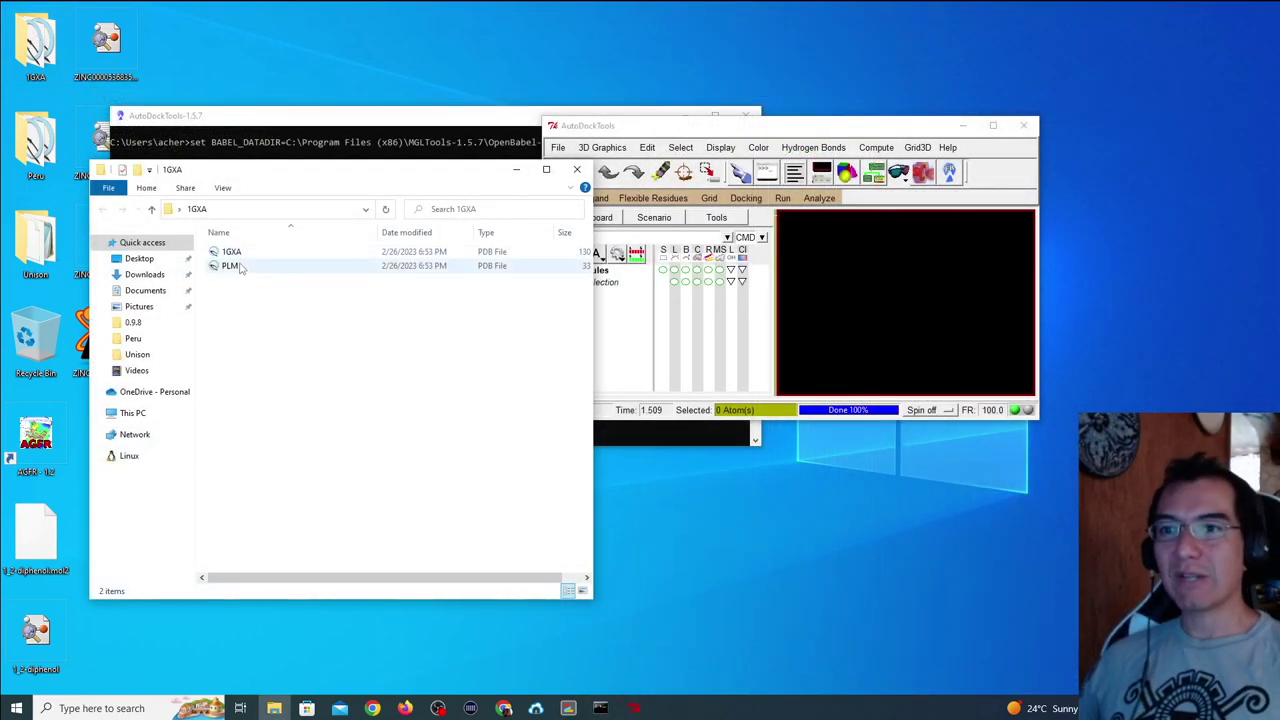
# Select the PLM file in the 1GXA folder and enlarge the AutoDockTools window.
pyautogui.click(250, 255)
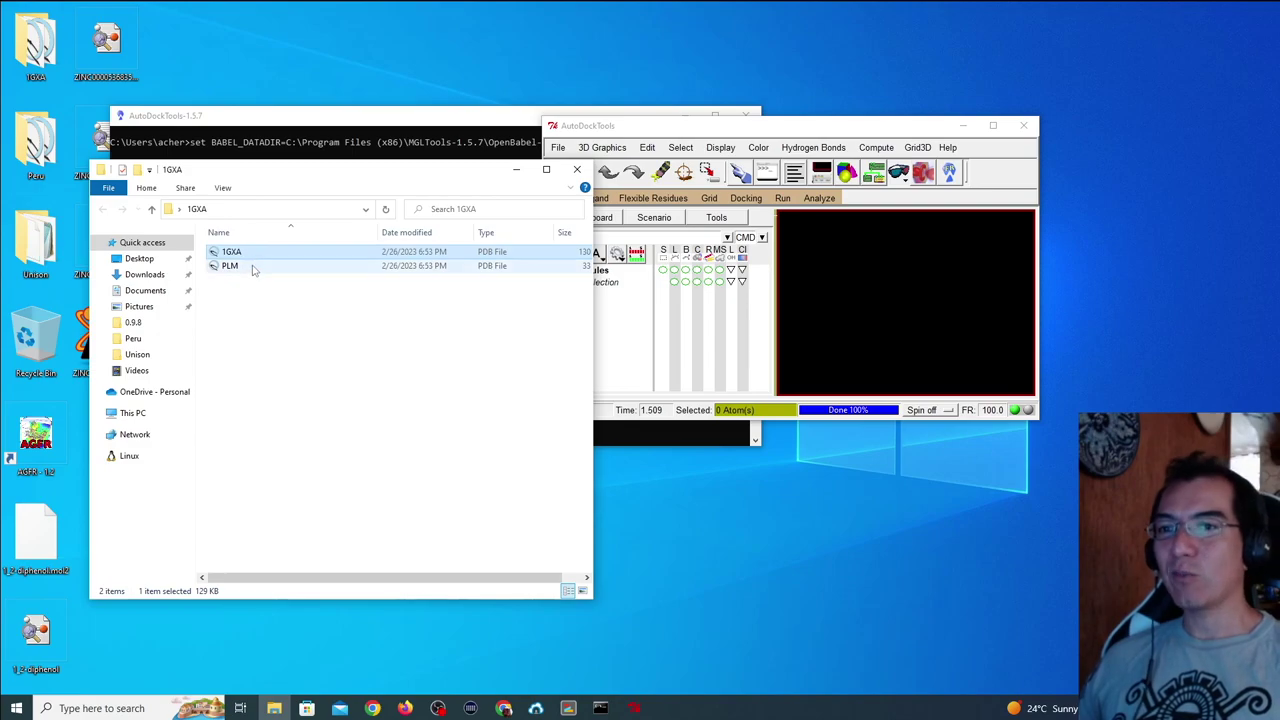
pyautogui.click(250, 265)
pyautogui.click(785, 135)
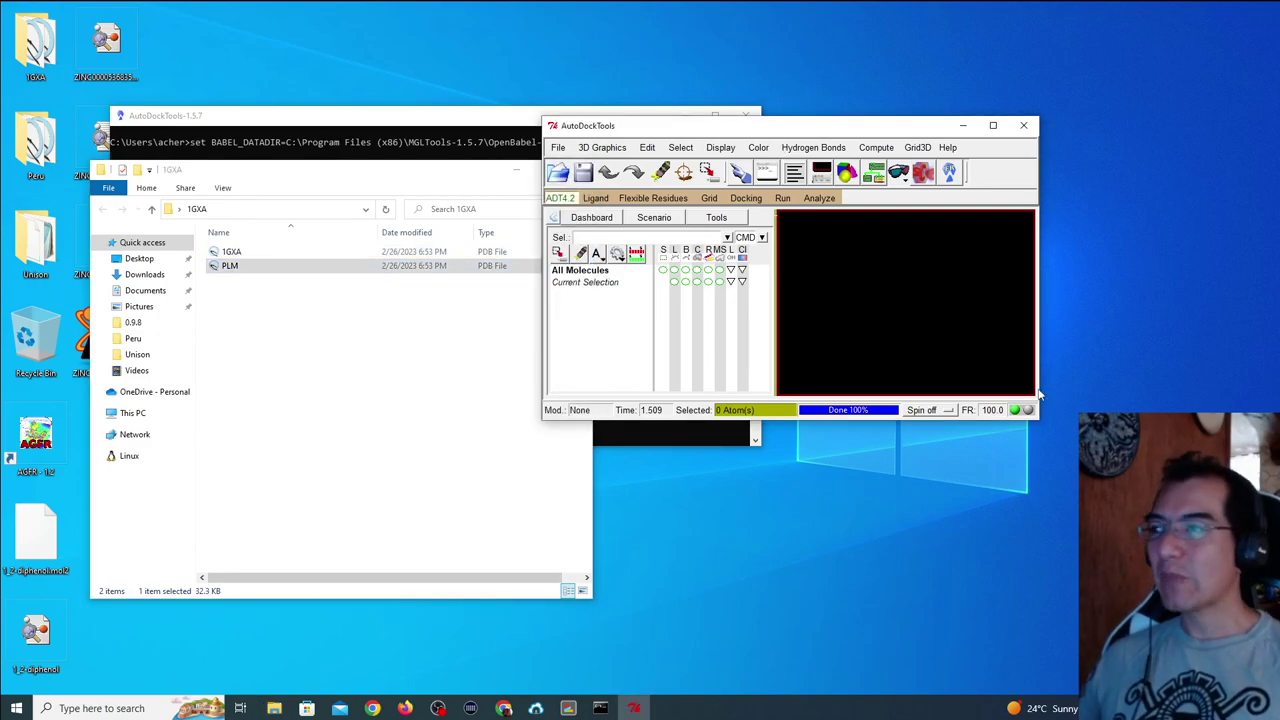
pyautogui.moveTo(1038, 424); pyautogui.dragTo(1188, 661)
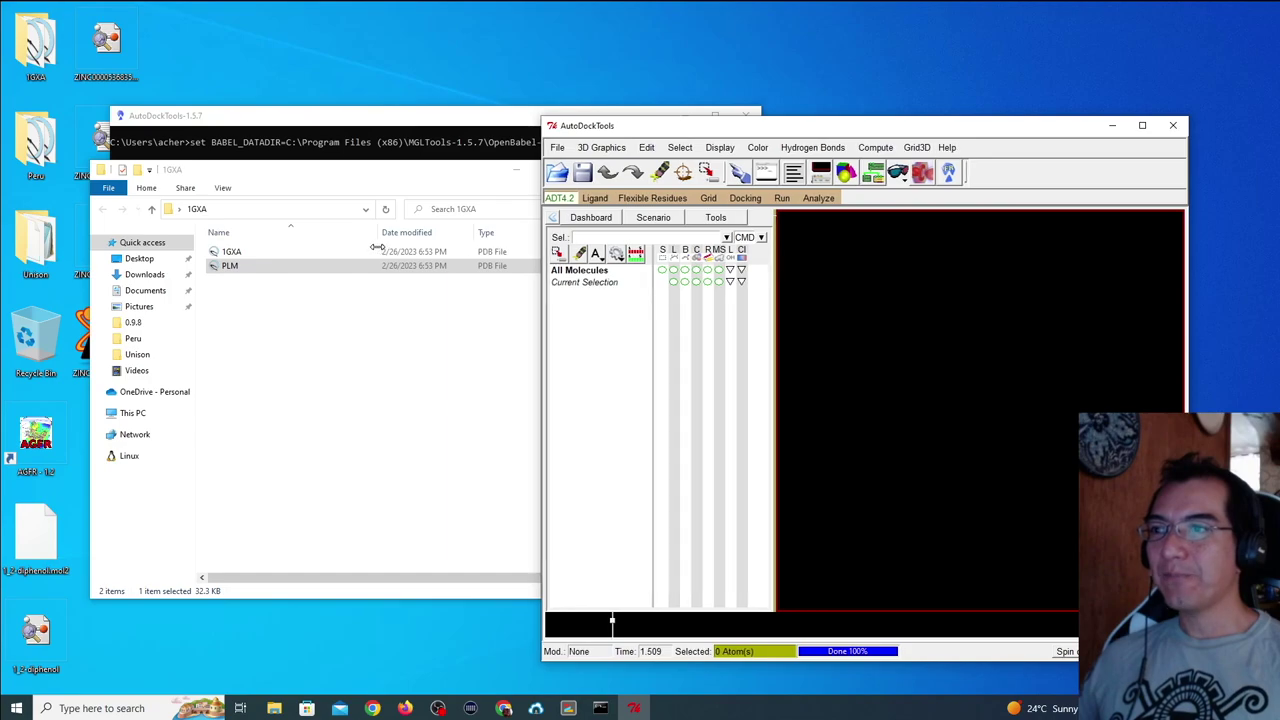
pyautogui.moveTo(540, 251); pyautogui.dragTo(343, 251)
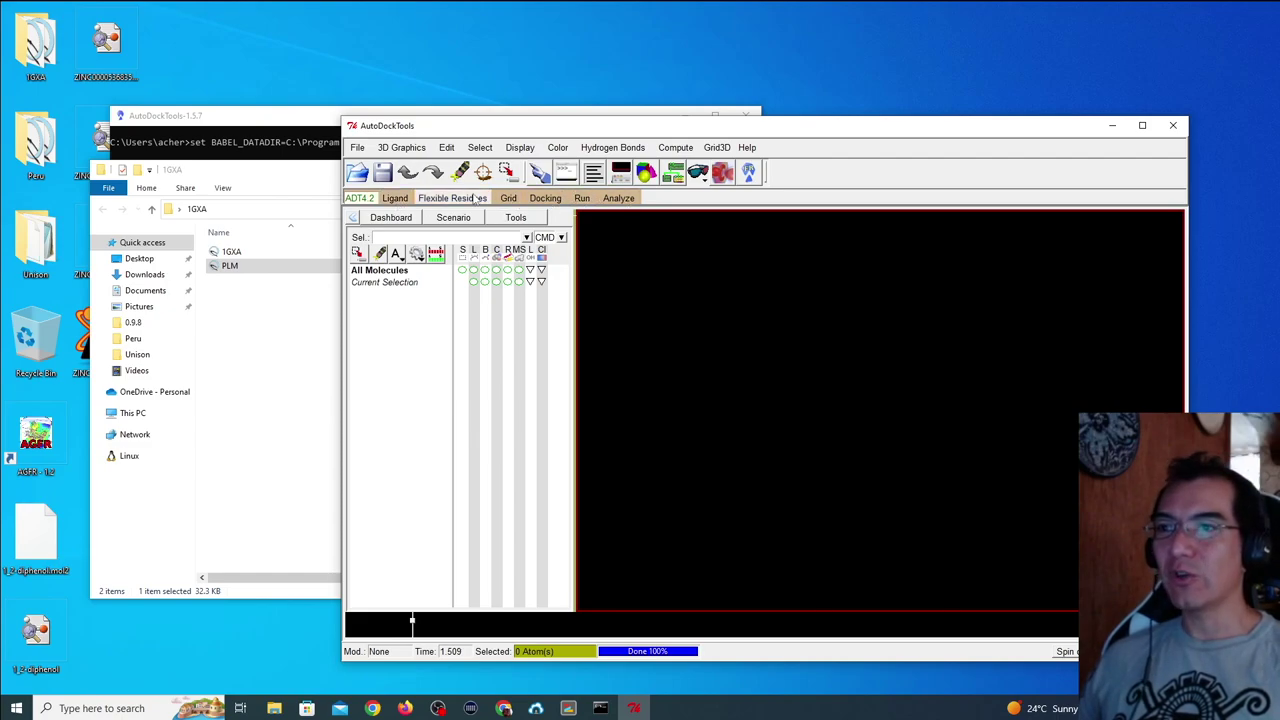
# Load the PDB file PLM from the desktop folder 1GXA as the AutoDock4 ligand and acknowledge its setup summary.
pyautogui.click(398, 200)
pyautogui.moveTo(410, 228)
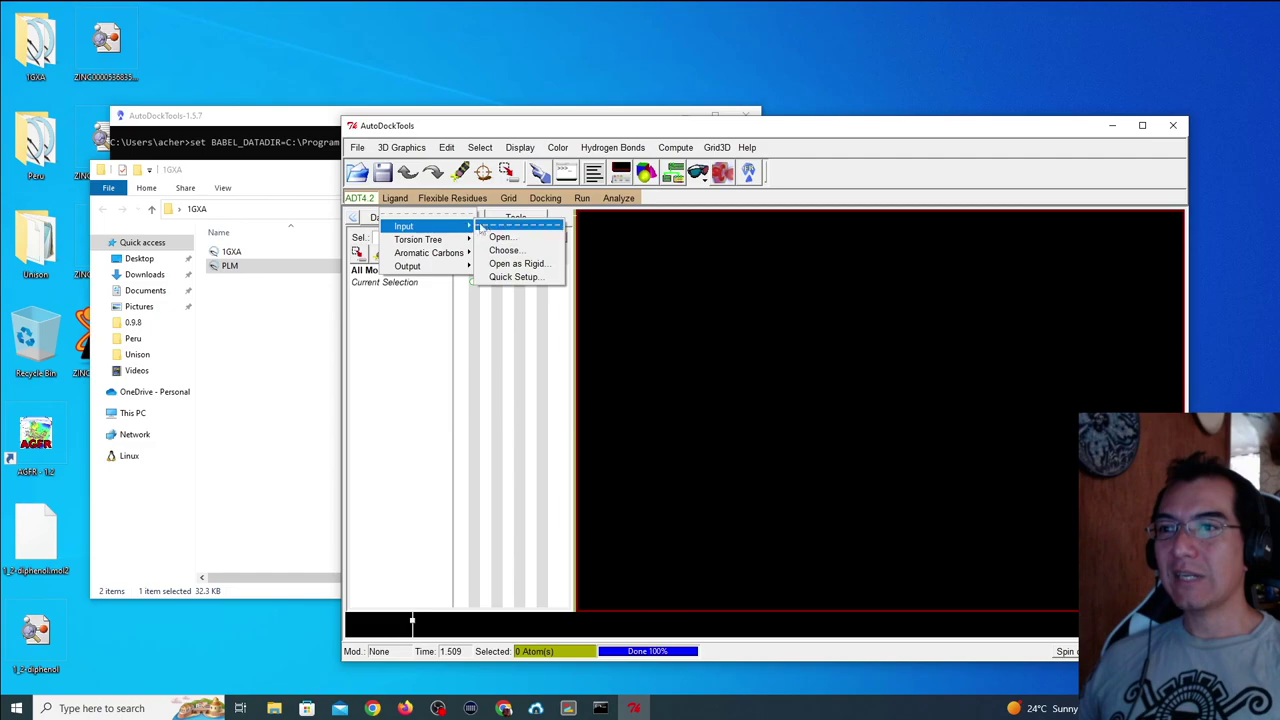
pyautogui.click(499, 237)
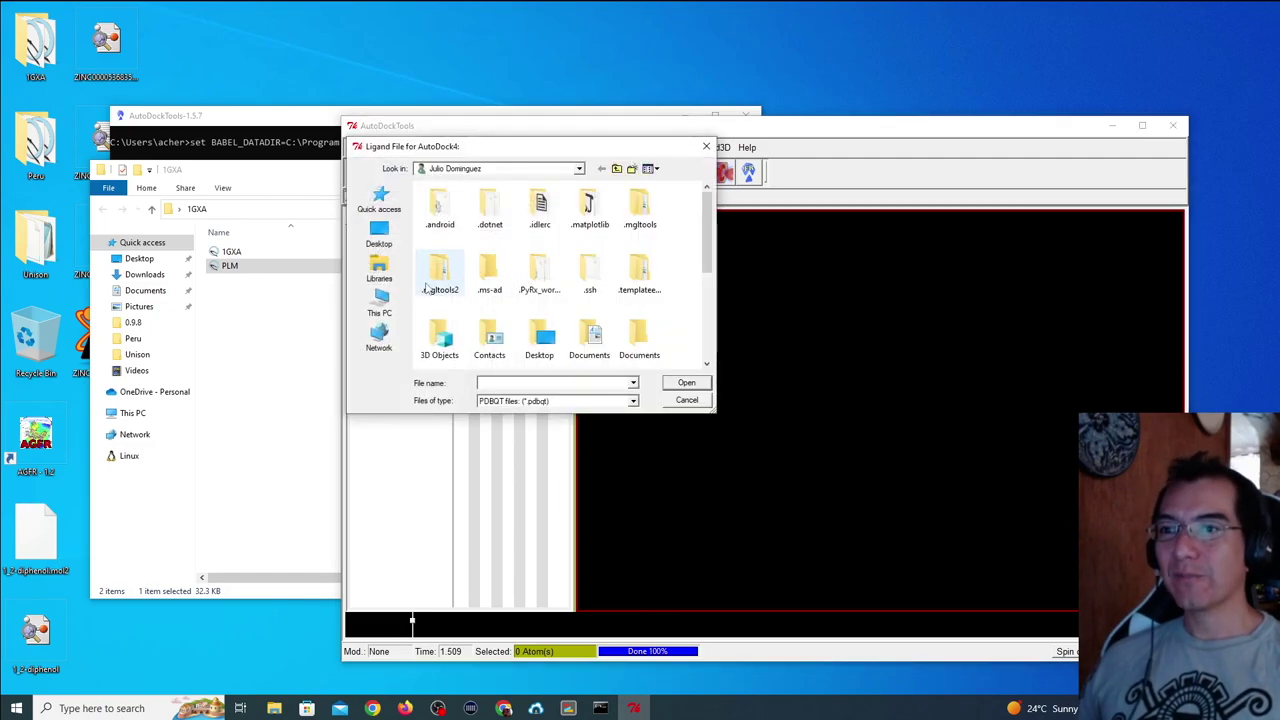
pyautogui.click(379, 236)
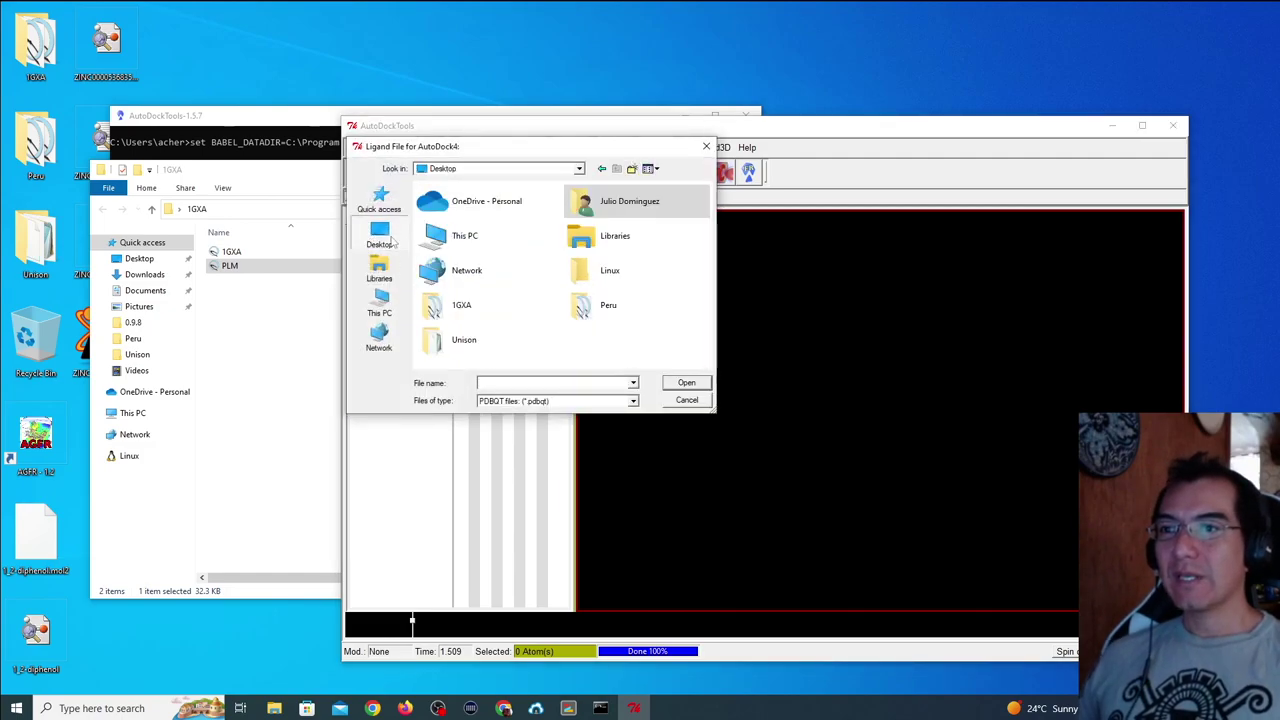
pyautogui.doubleClick(468, 316)
pyautogui.click(524, 401)
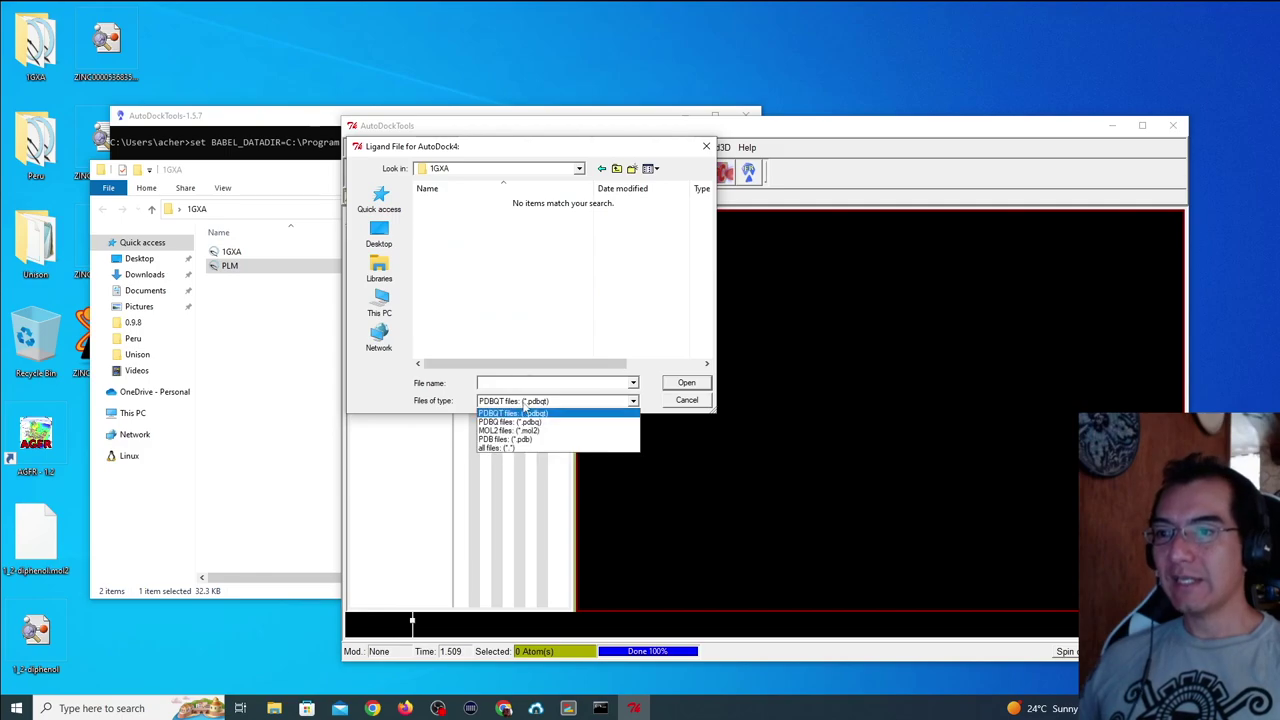
pyautogui.click(548, 439)
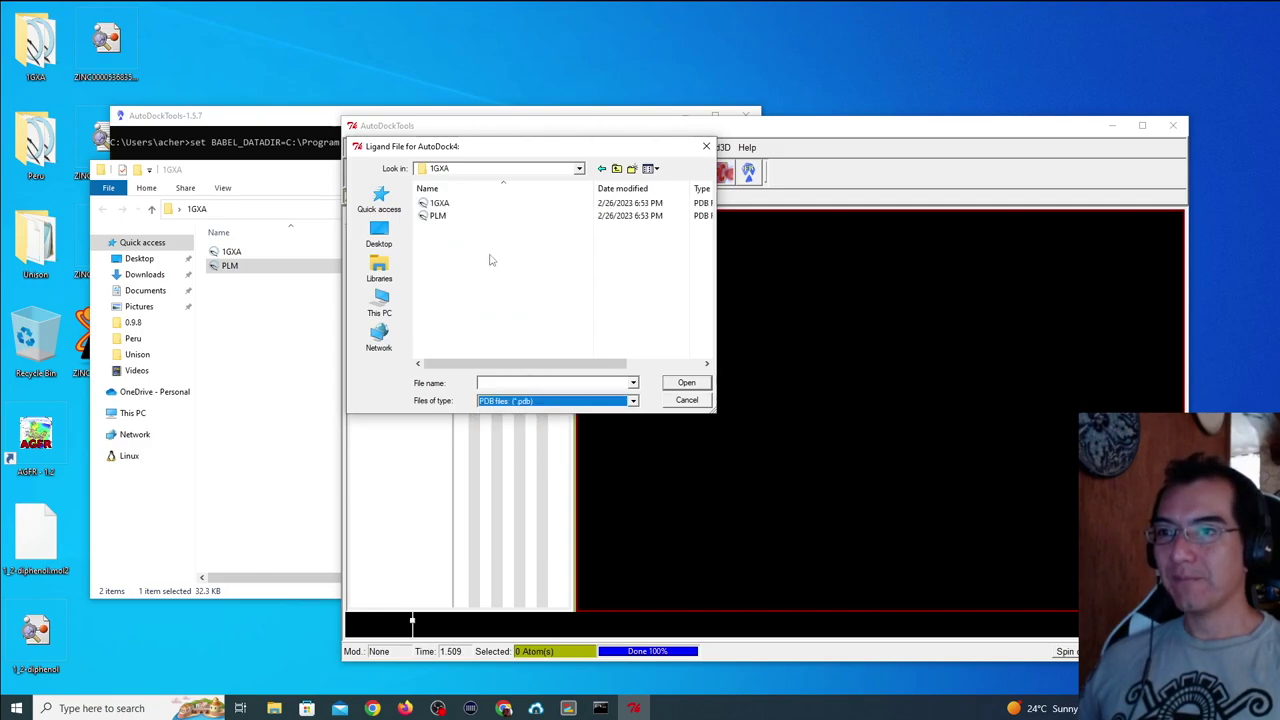
pyautogui.click(452, 218)
pyautogui.click(669, 384)
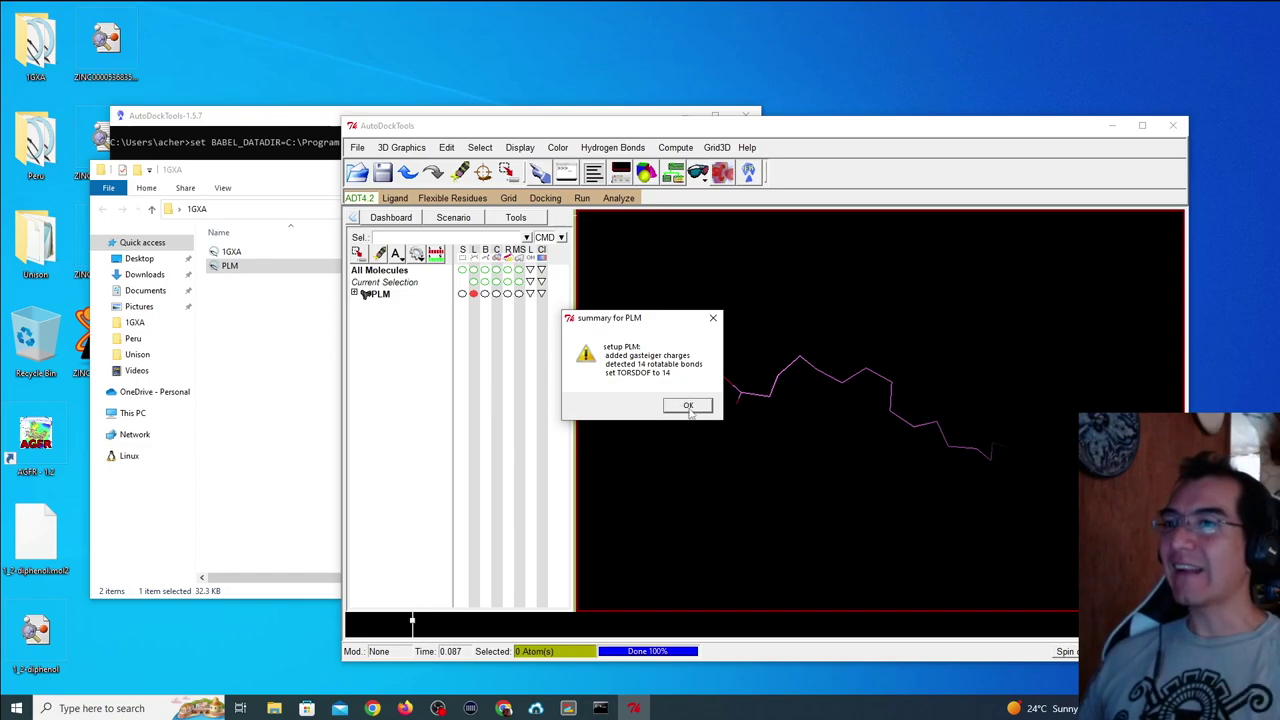
pyautogui.click(689, 406)
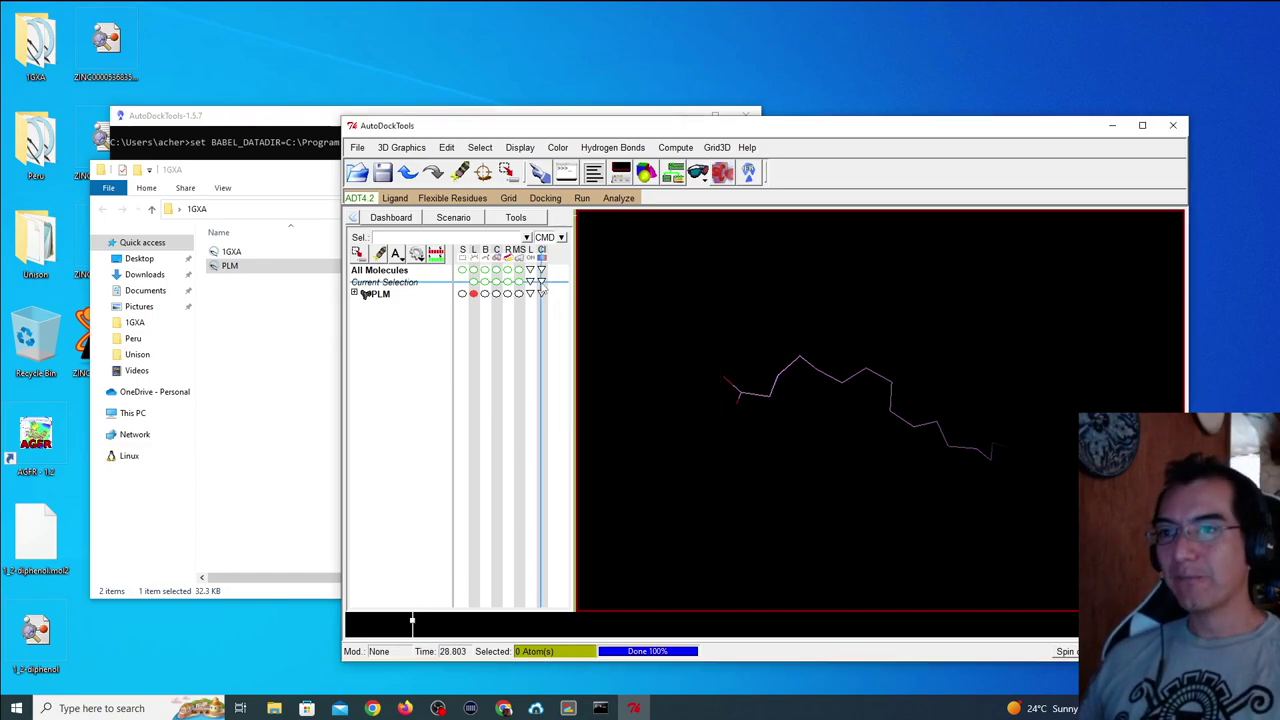
# Detect the torsion tree root of the PLM ligand and inspect the marked root atom.
pyautogui.click(395, 198)
pyautogui.moveTo(424, 240)
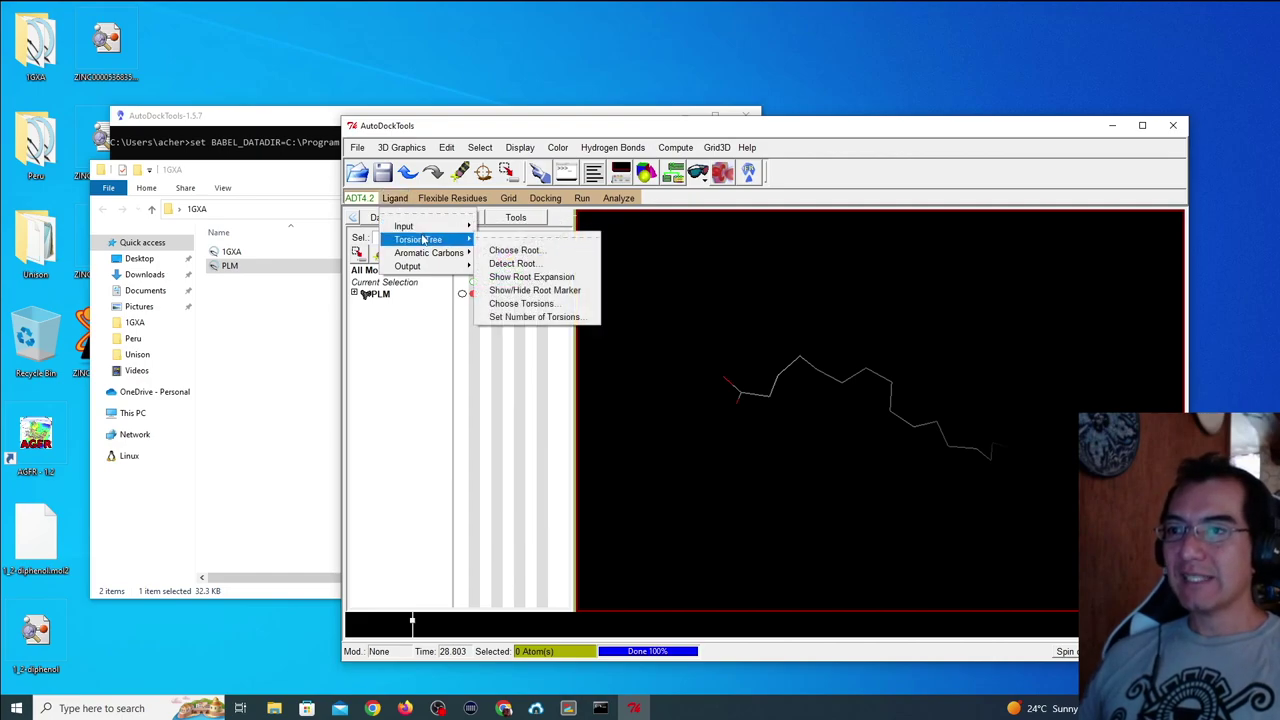
pyautogui.click(527, 265)
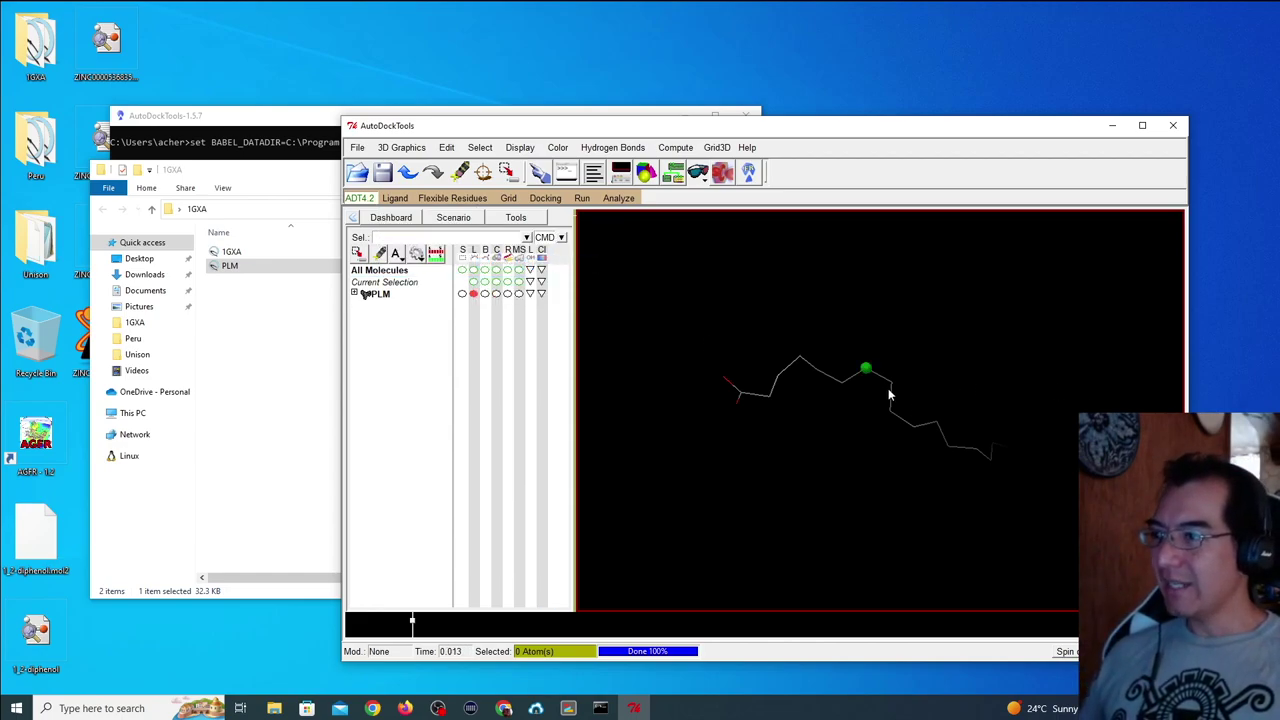
pyautogui.moveTo(928, 426)
pyautogui.mouseDown()
pyautogui.moveTo(937, 320)
pyautogui.moveTo(914, 406)
pyautogui.mouseUp()
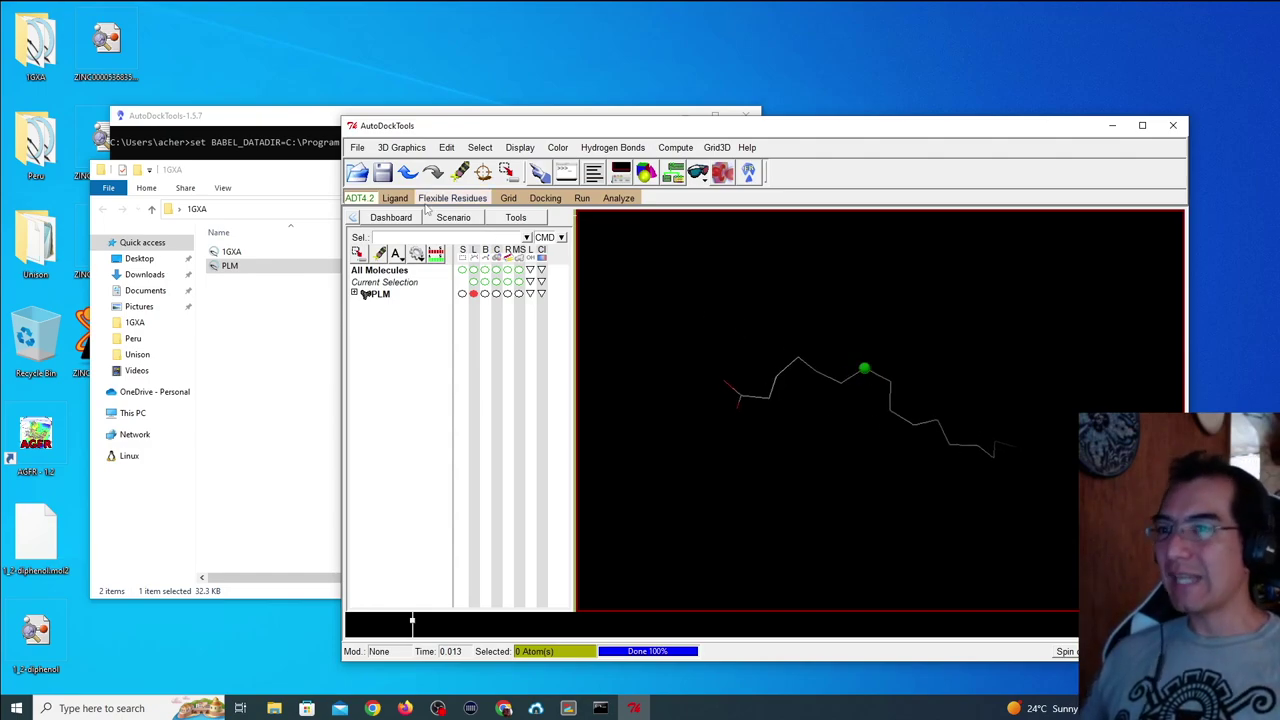
# Review the choice of torsions for the PLM ligand and accept its default rotatable bonds.
pyautogui.click(396, 198)
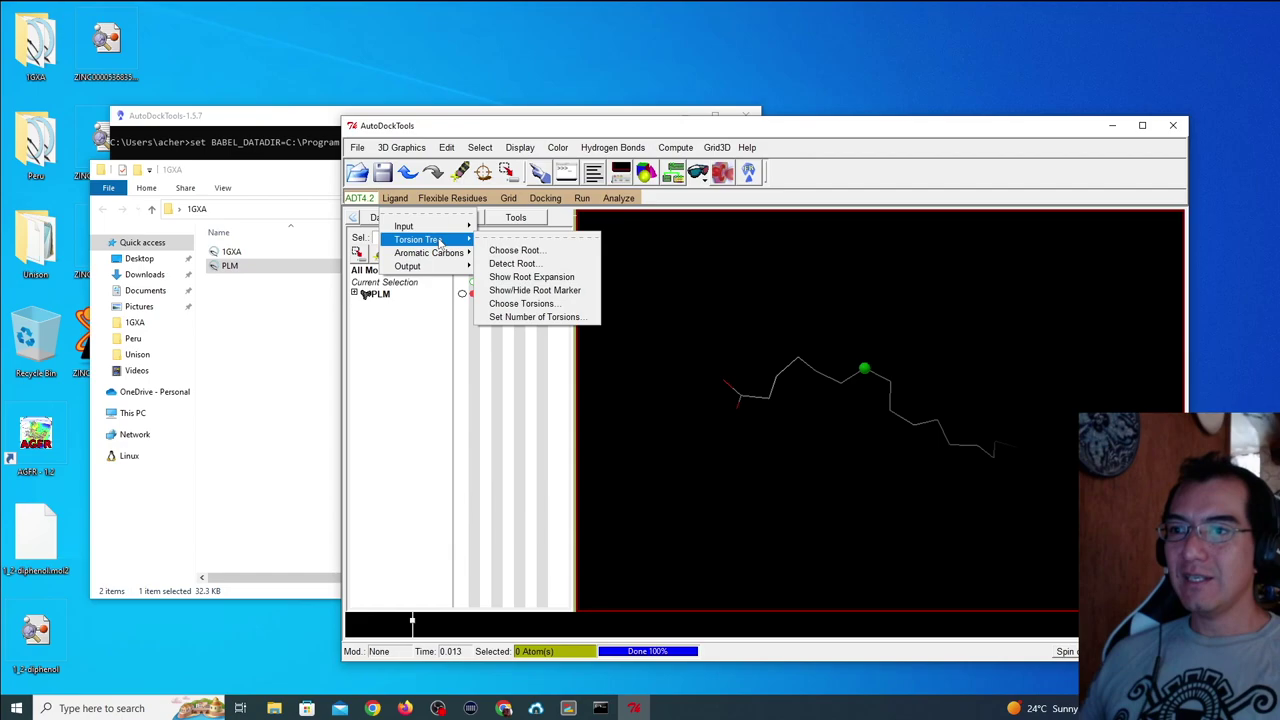
pyautogui.click(525, 303)
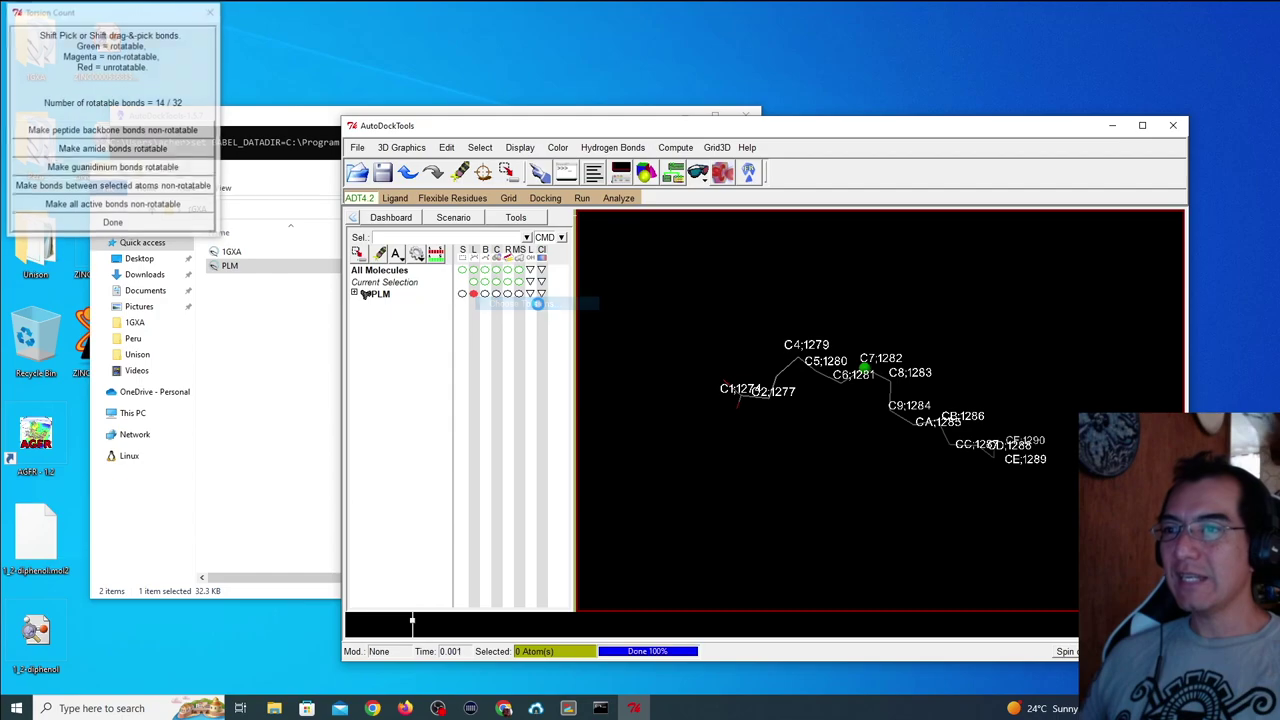
pyautogui.click(183, 222)
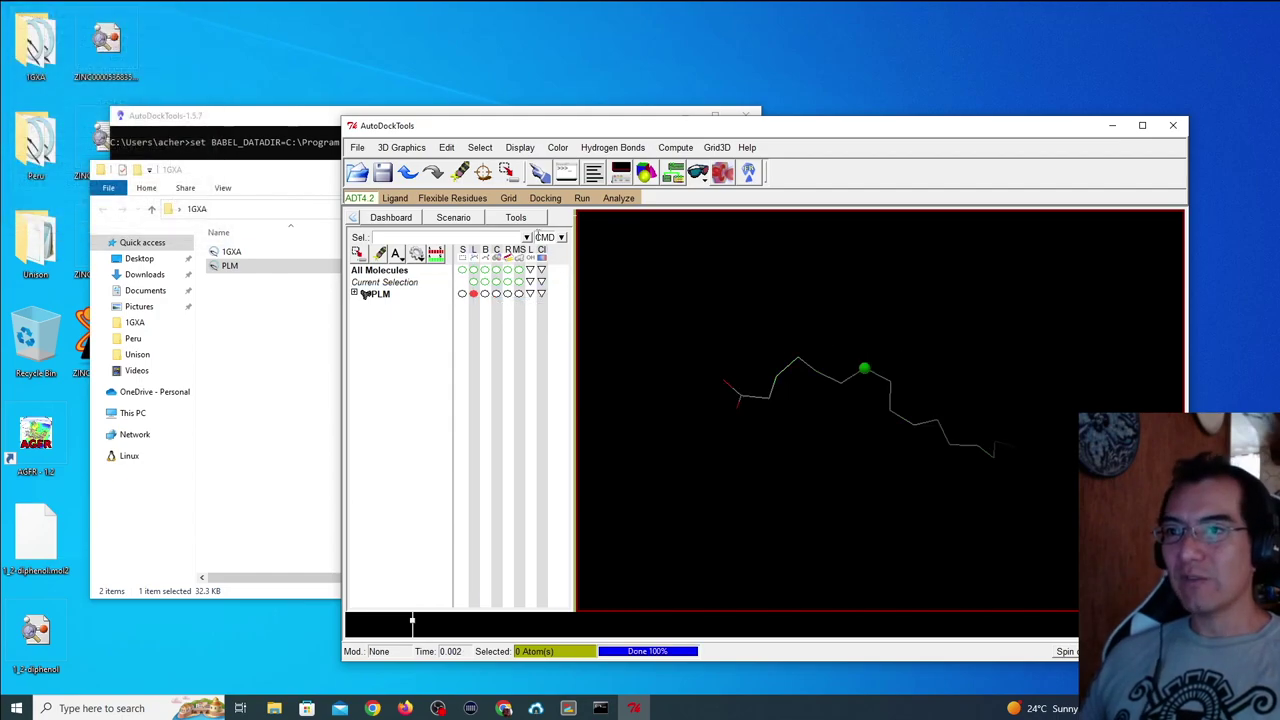
# Keep the ligand's number of active torsions at 14, moving the fewest atoms.
pyautogui.click(394, 197)
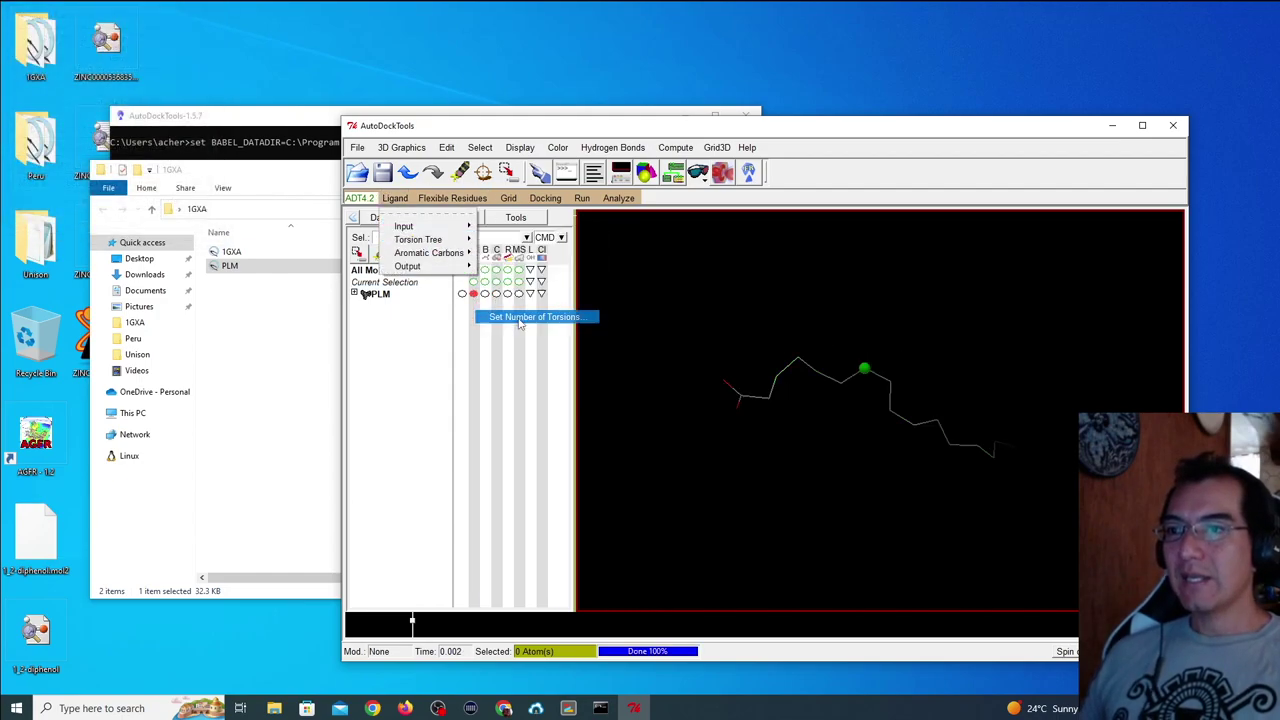
pyautogui.click(520, 316)
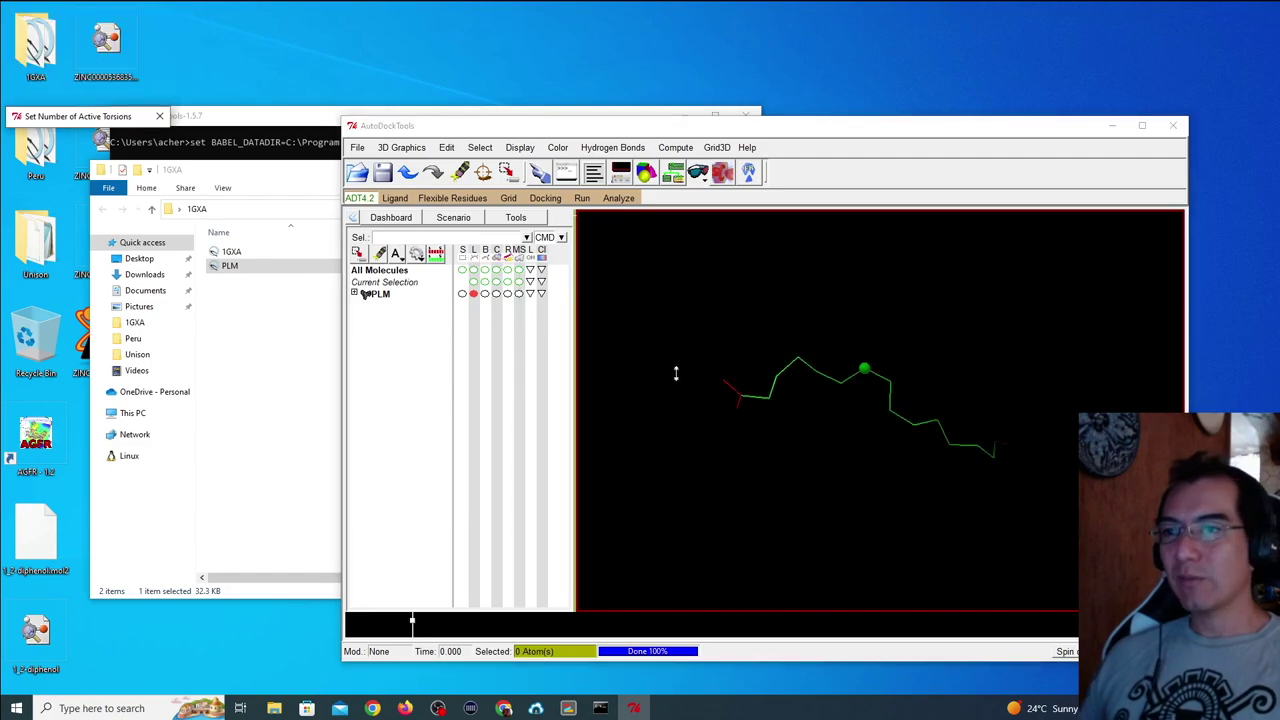
pyautogui.moveTo(124, 21); pyautogui.dragTo(619, 334)
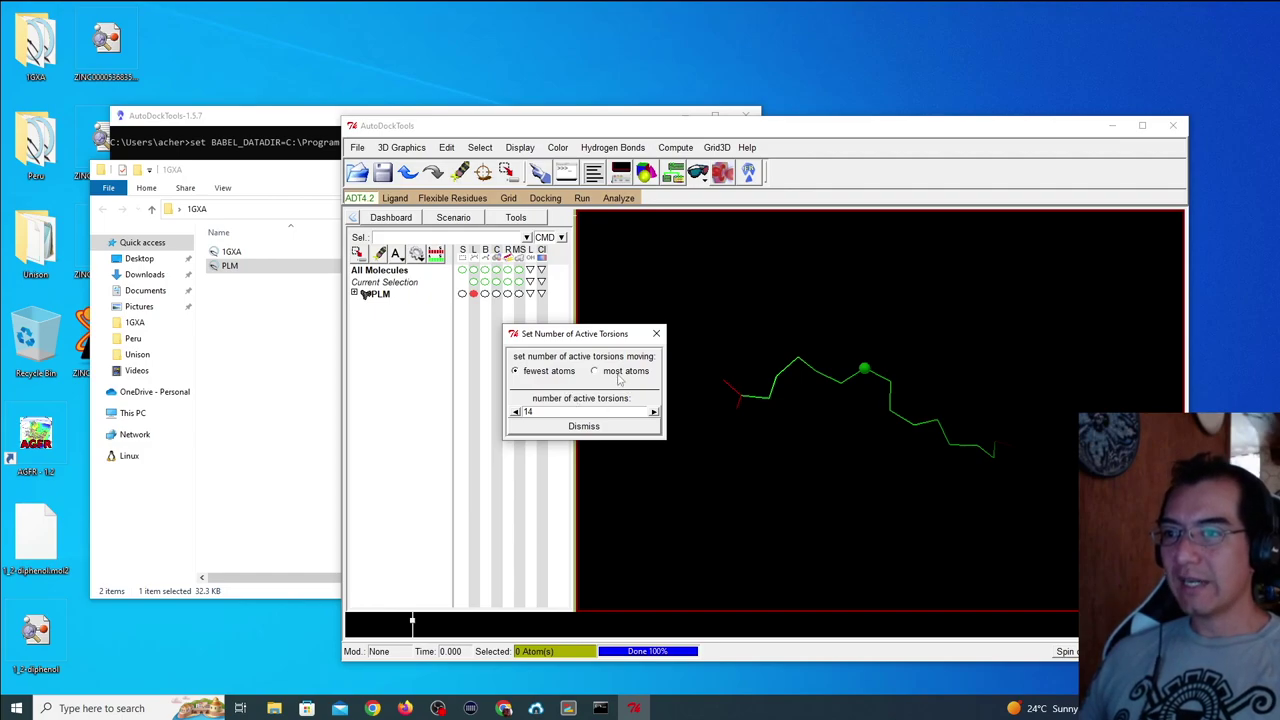
pyautogui.click(584, 426)
# Save the prepared ligand as the PDBQT file PLM in the desktop folder 1GXA.
pyautogui.click(395, 197)
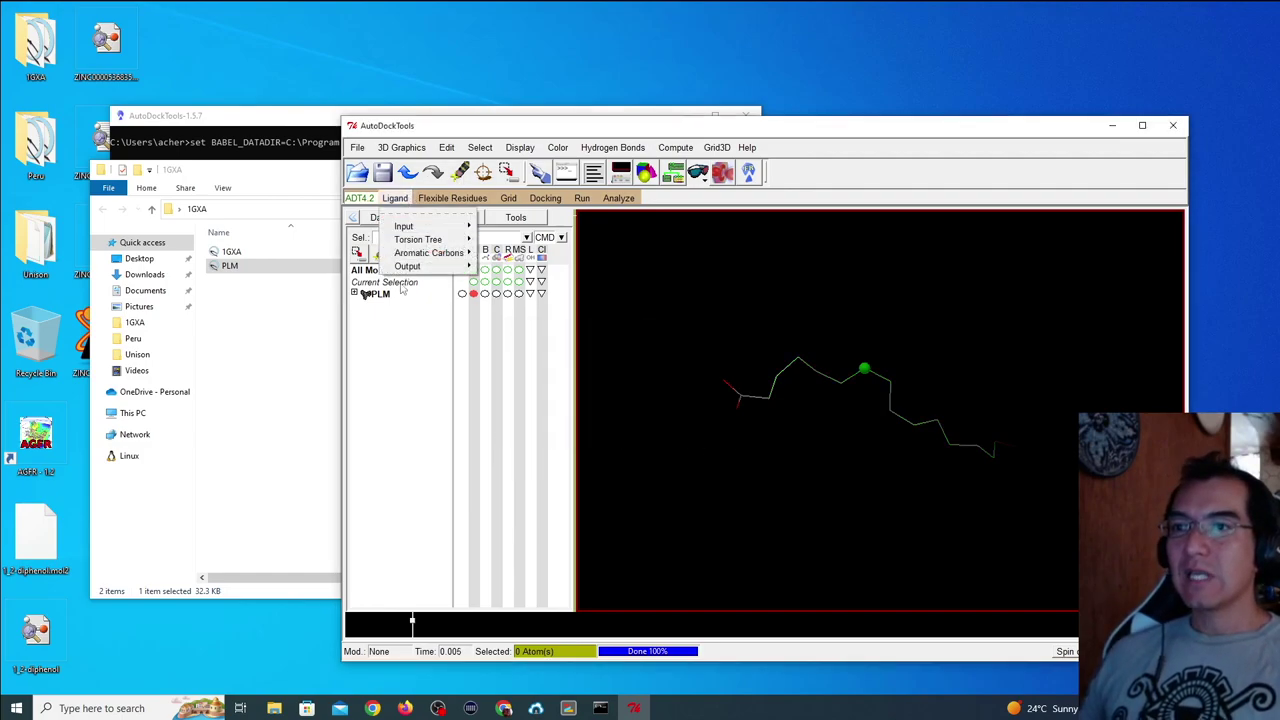
pyautogui.click(486, 278)
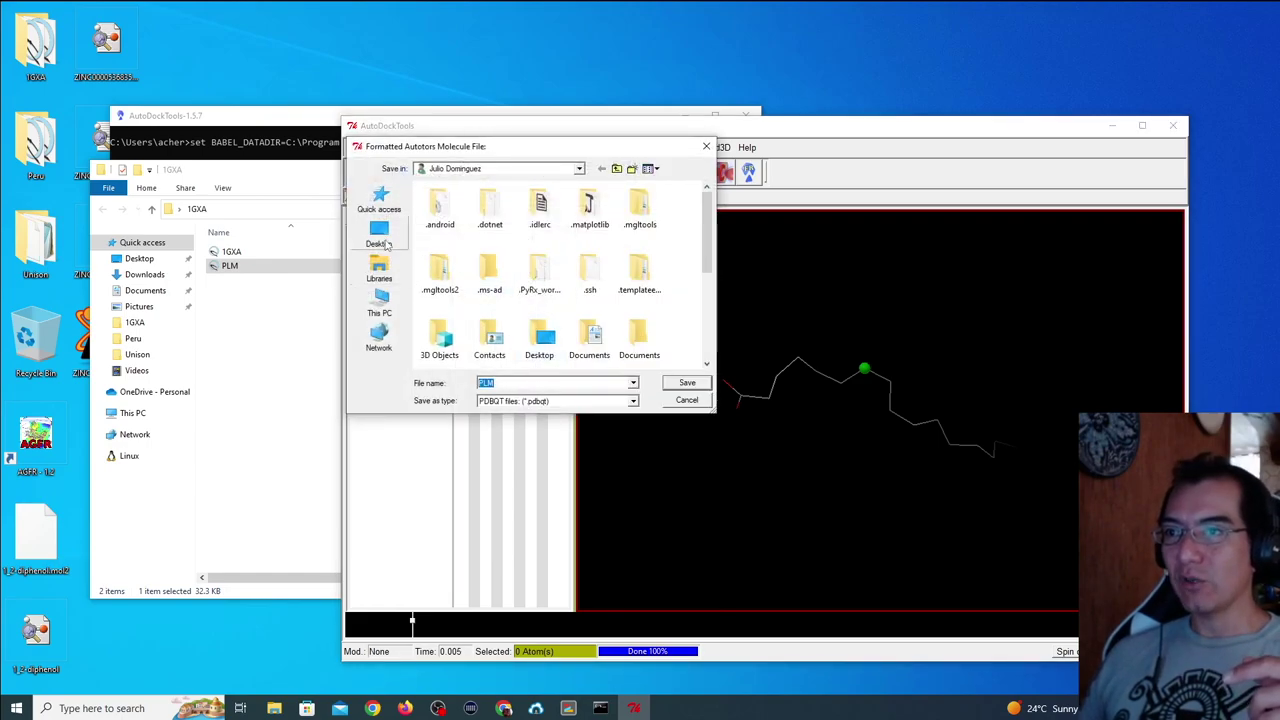
pyautogui.doubleClick(539, 338)
pyautogui.doubleClick(440, 203)
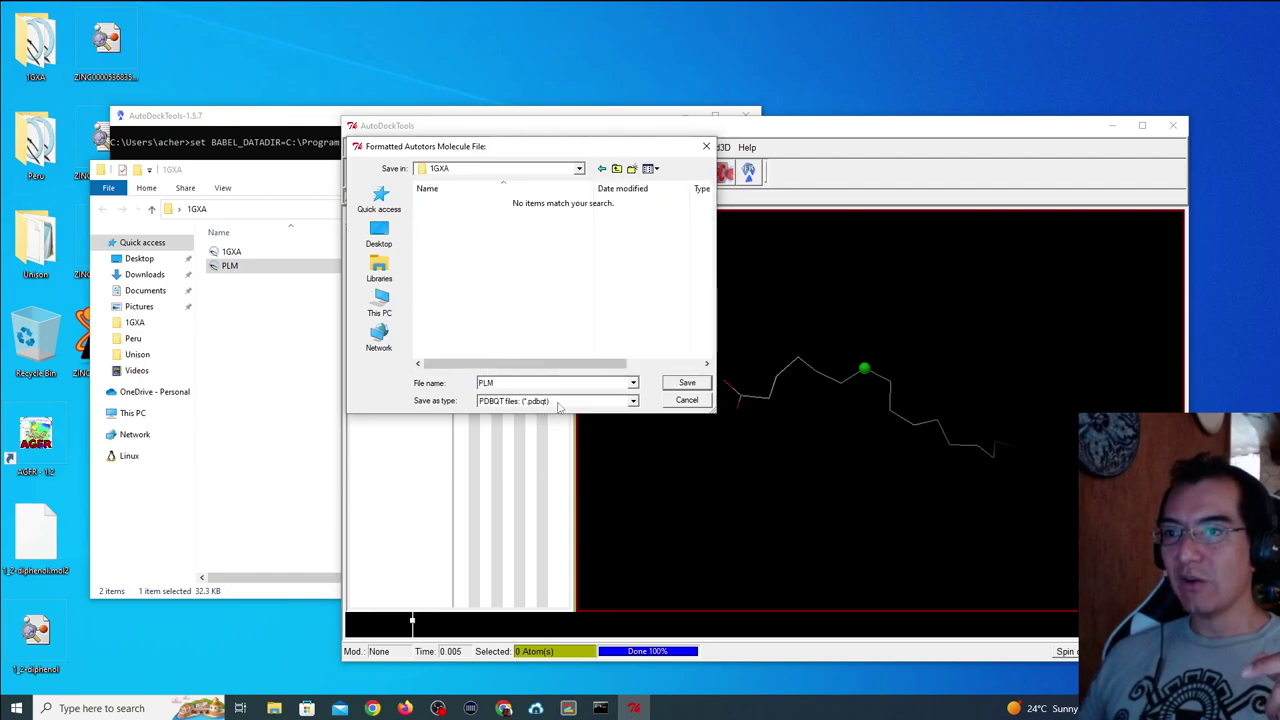
pyautogui.click(682, 384)
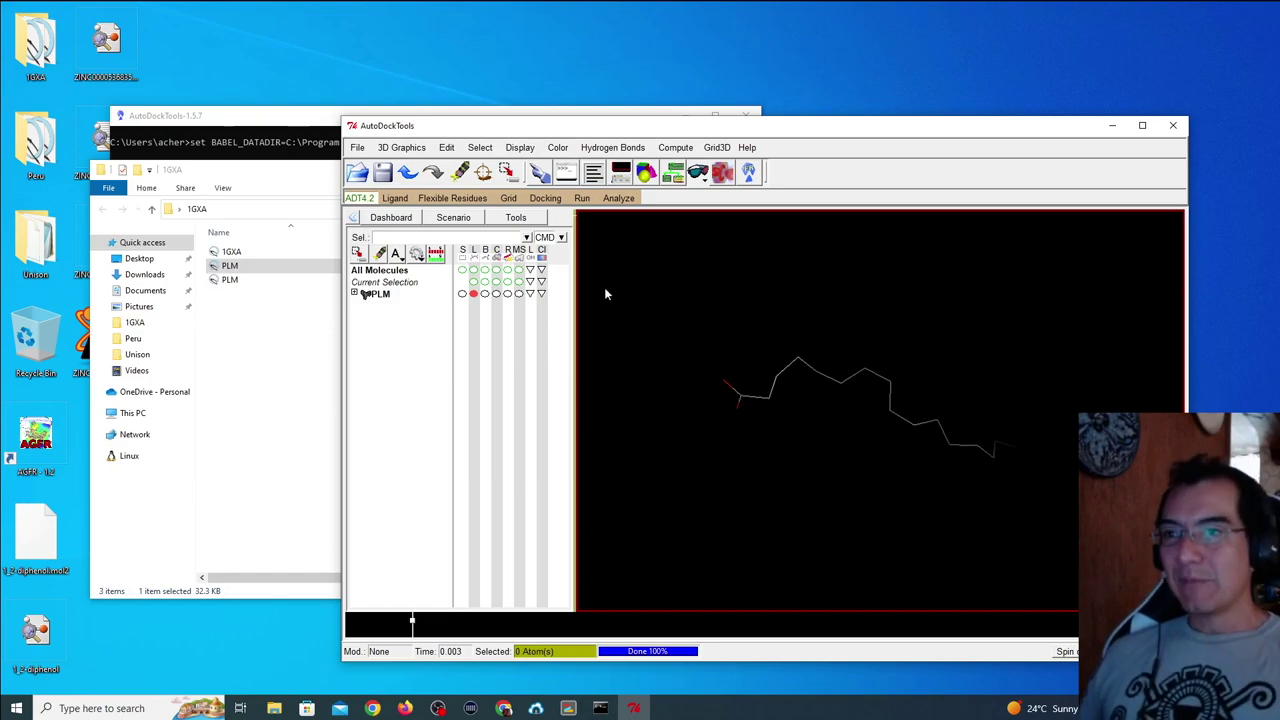
pyautogui.click(508, 198)
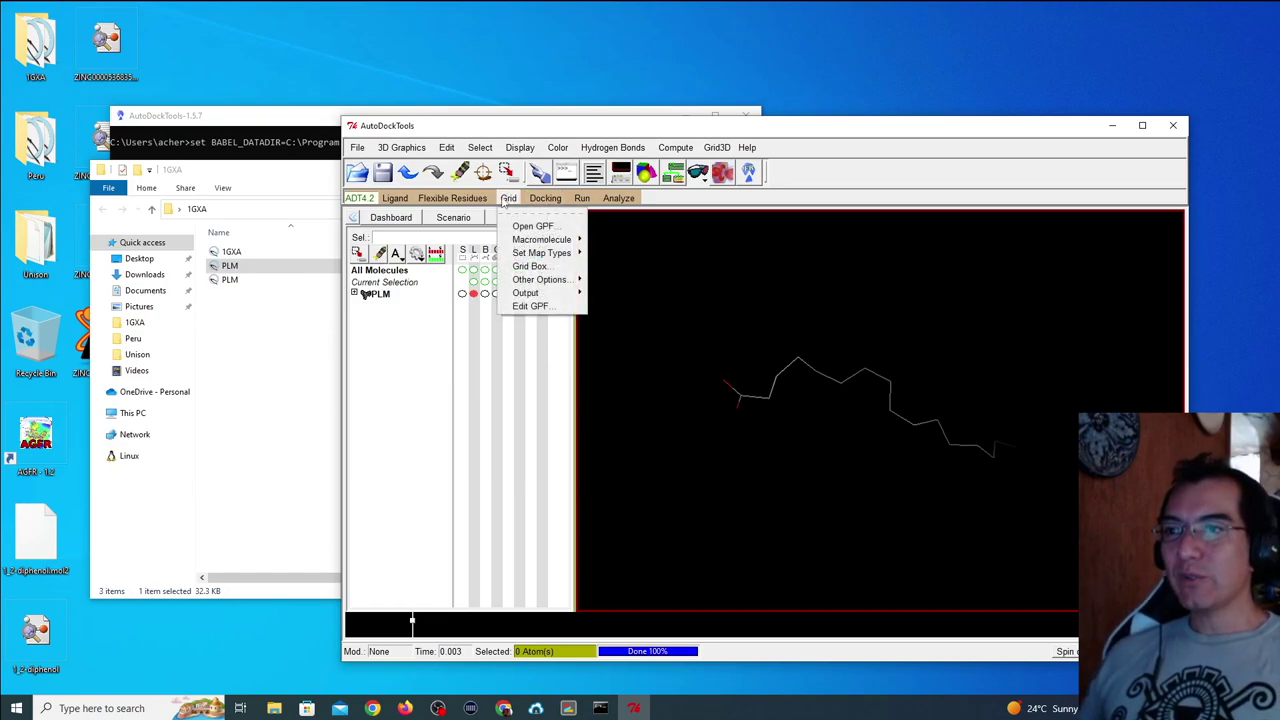
pyautogui.moveTo(533, 241)
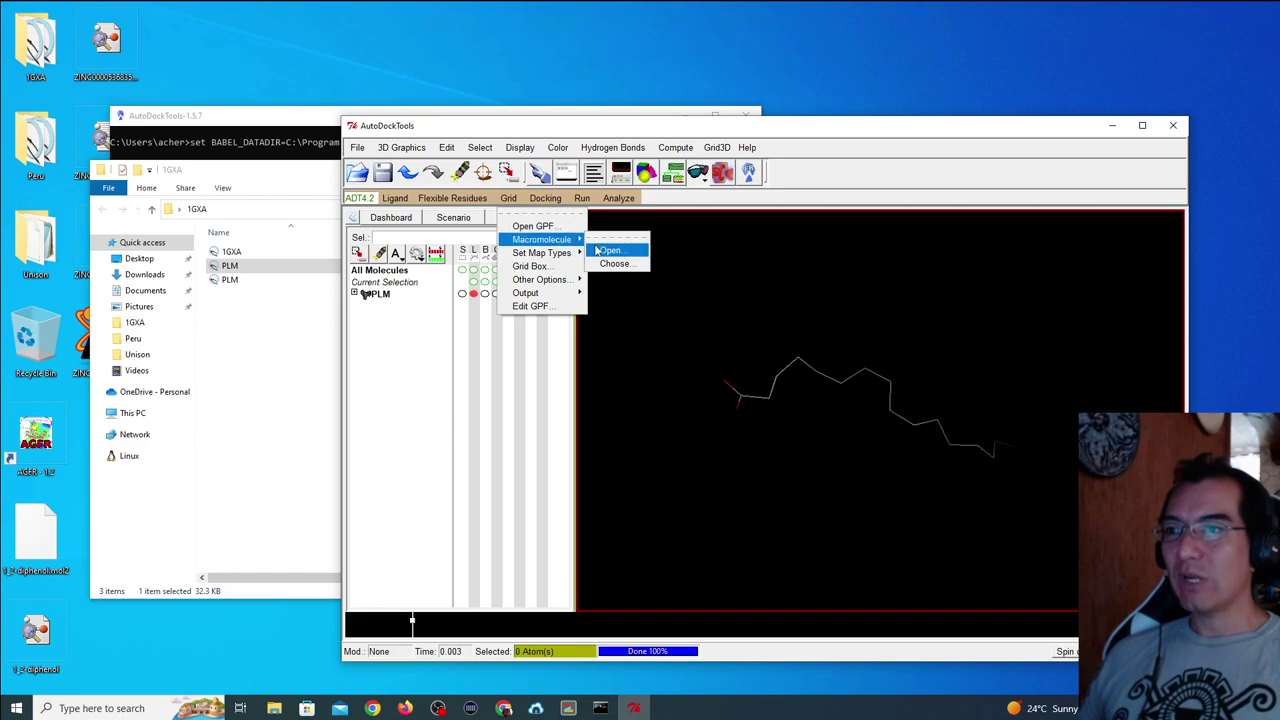
pyautogui.click(508, 198)
pyautogui.click(360, 148)
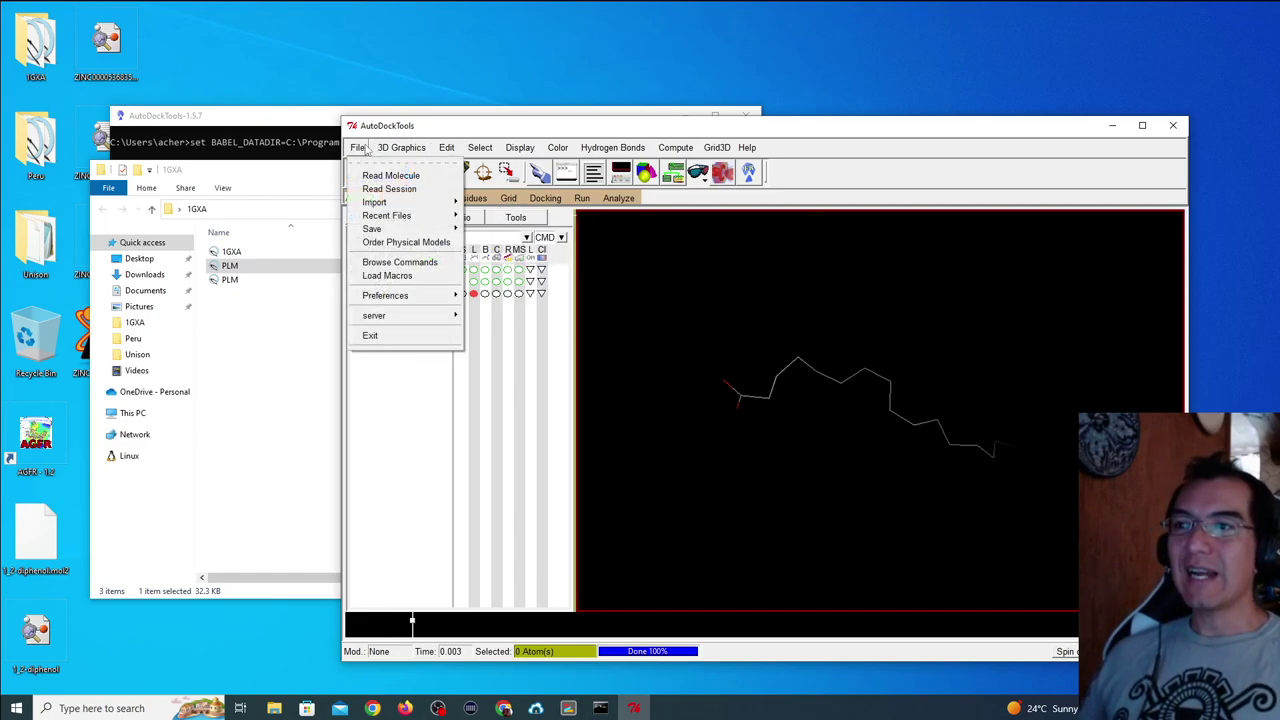
pyautogui.click(595, 361)
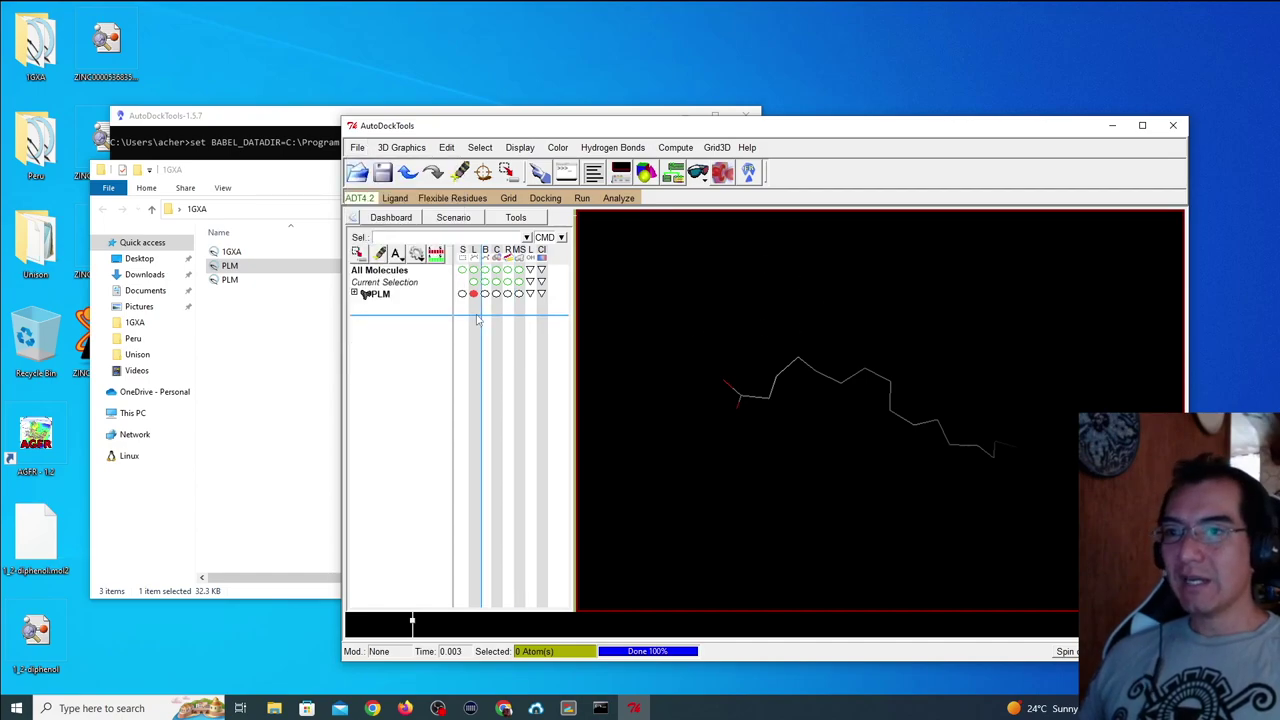
# Delete the PLM molecule from the workspace.
pyautogui.click(372, 294)
pyautogui.rightClick(368, 294)
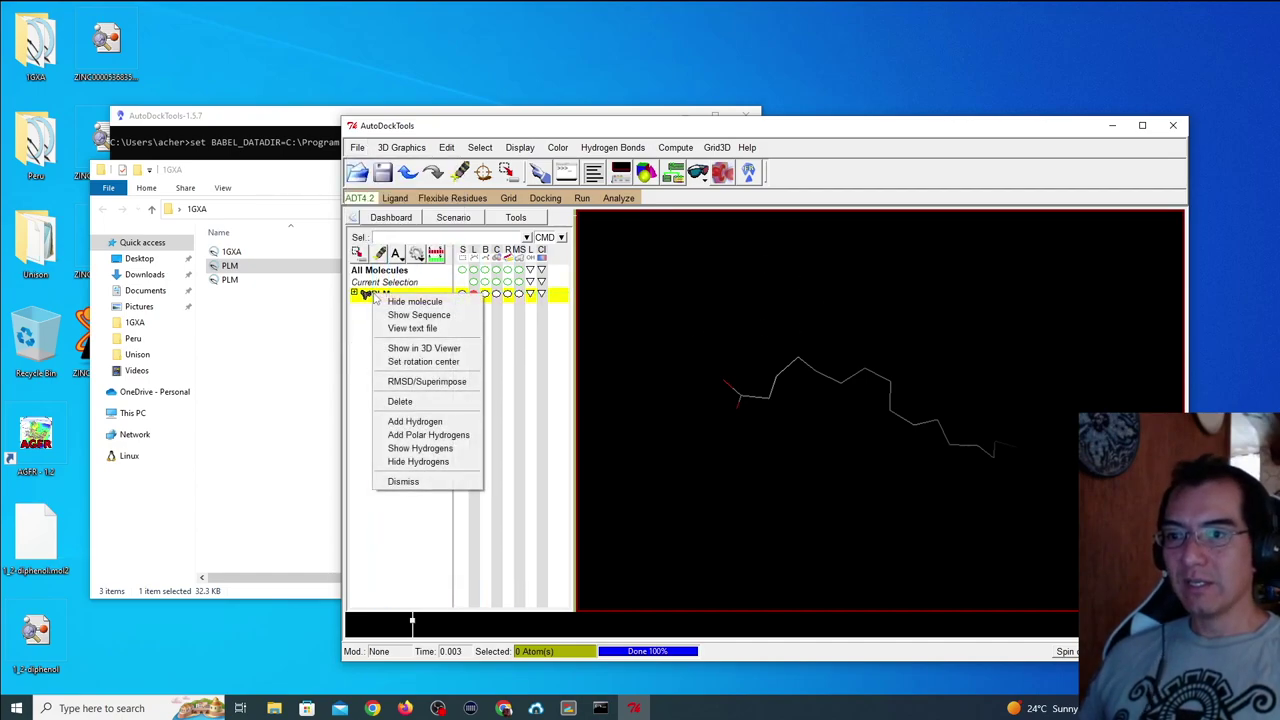
pyautogui.click(428, 402)
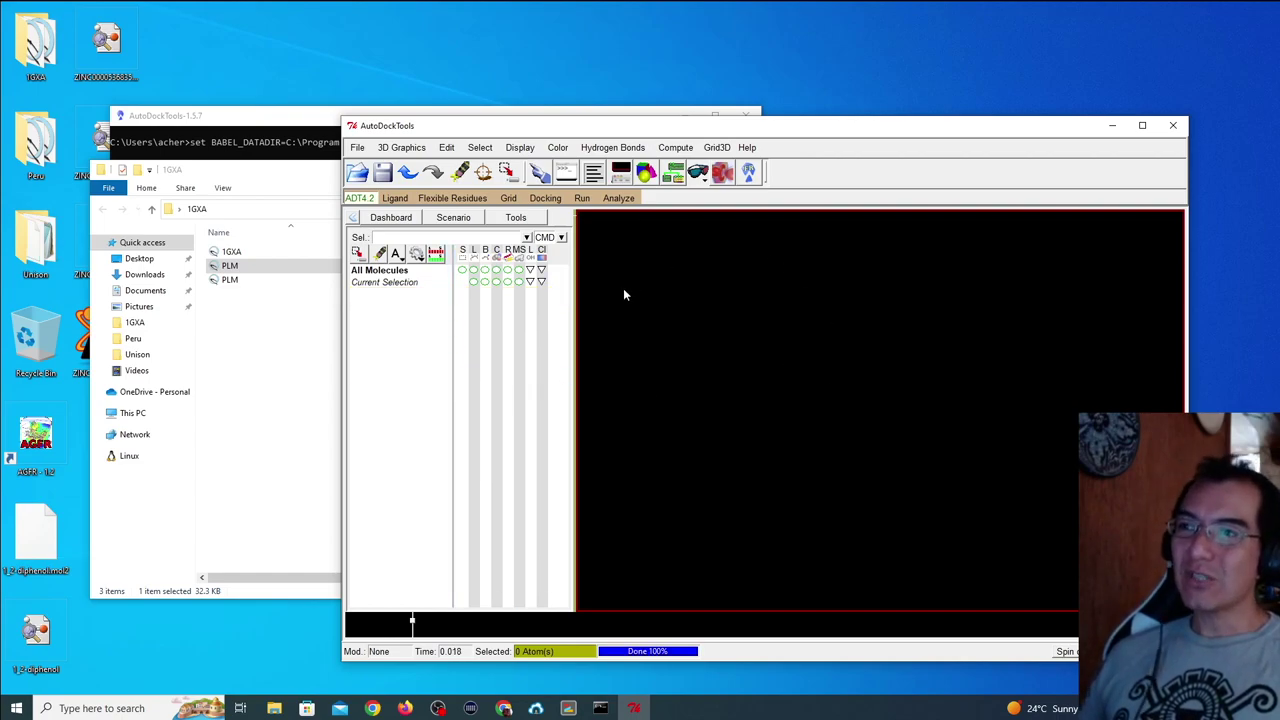
# Read the protein molecule 1GXA from the desktop folder 1GXA into the viewer.
pyautogui.click(360, 148)
pyautogui.click(366, 177)
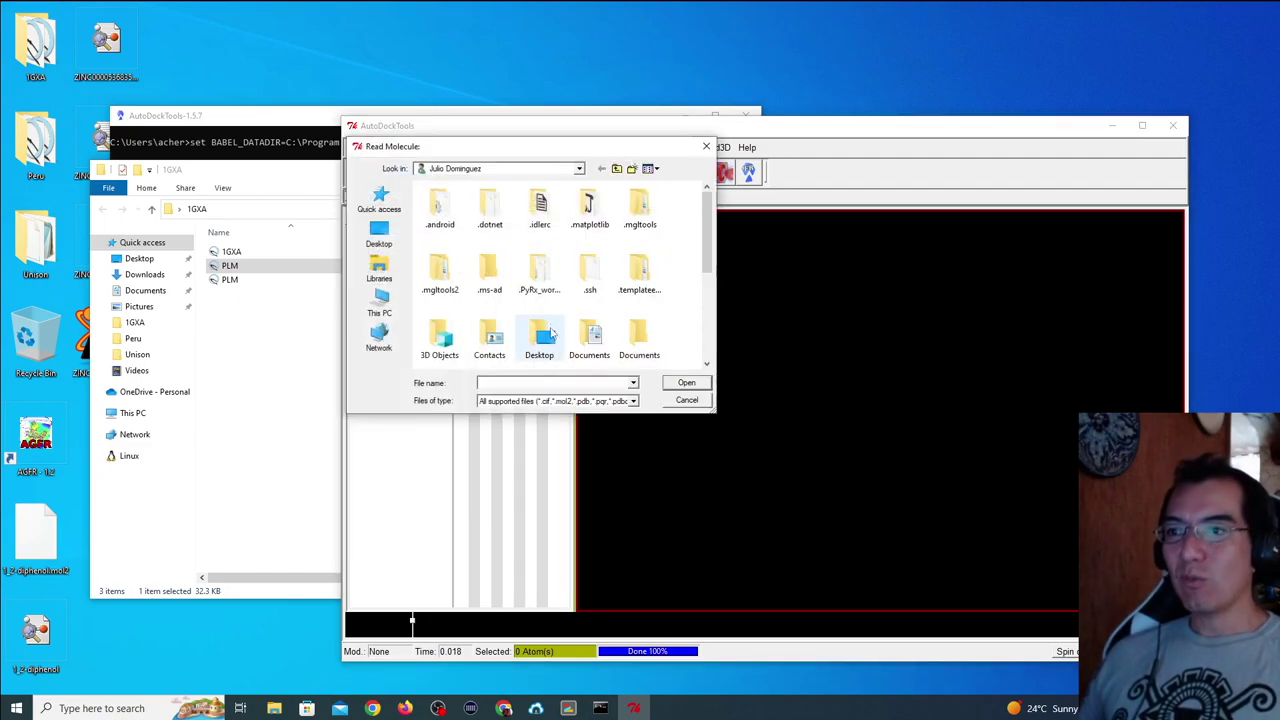
pyautogui.doubleClick(445, 203)
pyautogui.doubleClick(445, 203)
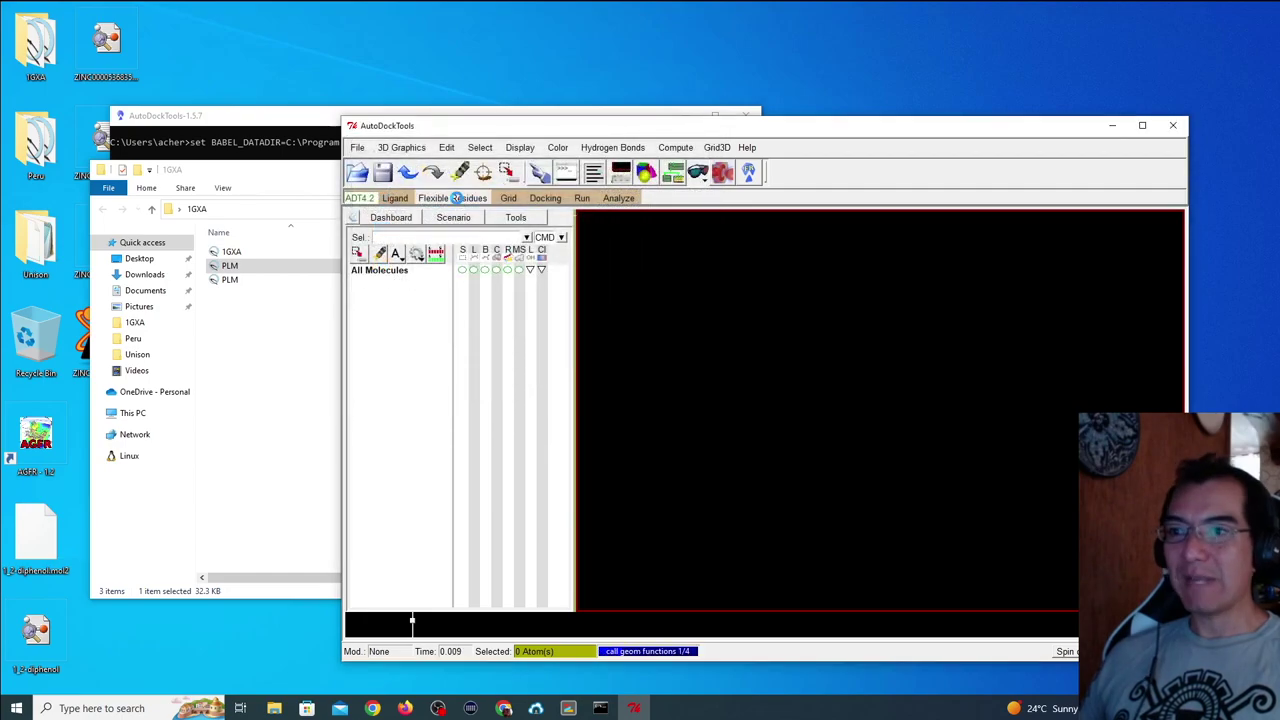
pyautogui.moveTo(880, 408); pyautogui.dragTo(890, 487, button='middle')
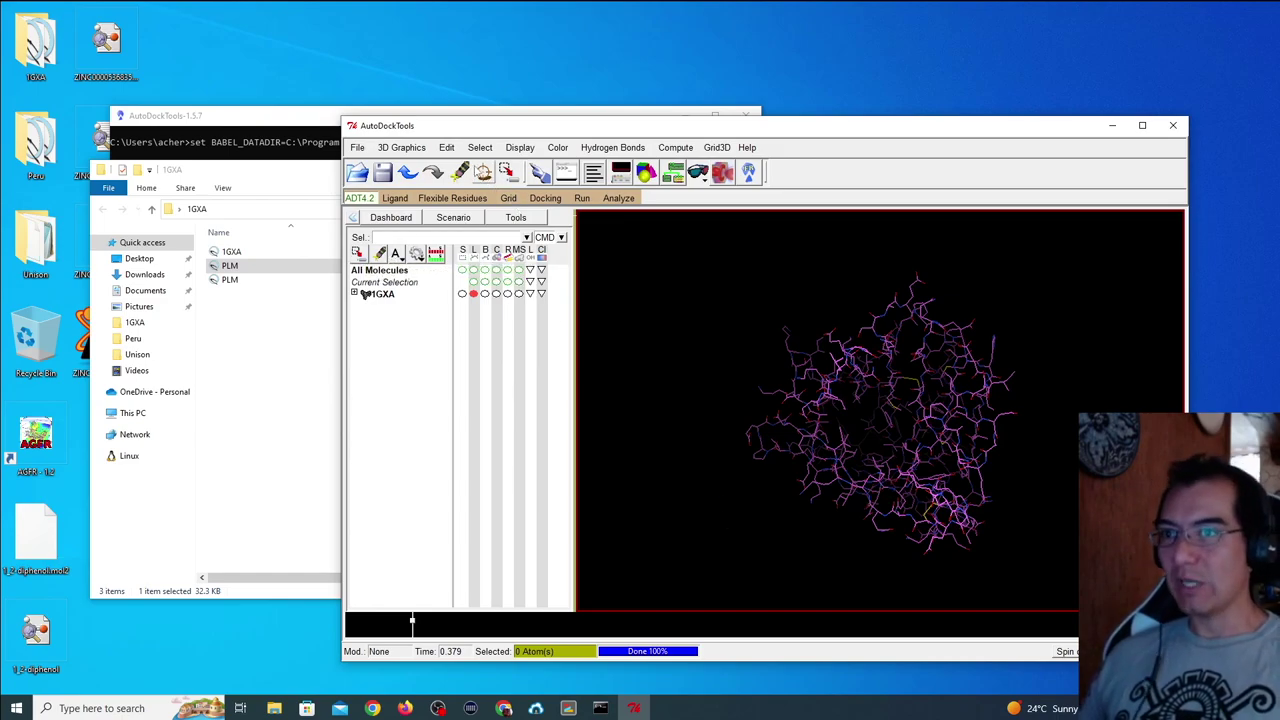
# Add all hydrogens to the 1GXA protein with the noBondOrder method and atom renumbering enabled.
pyautogui.click(449, 148)
pyautogui.moveTo(490, 269)
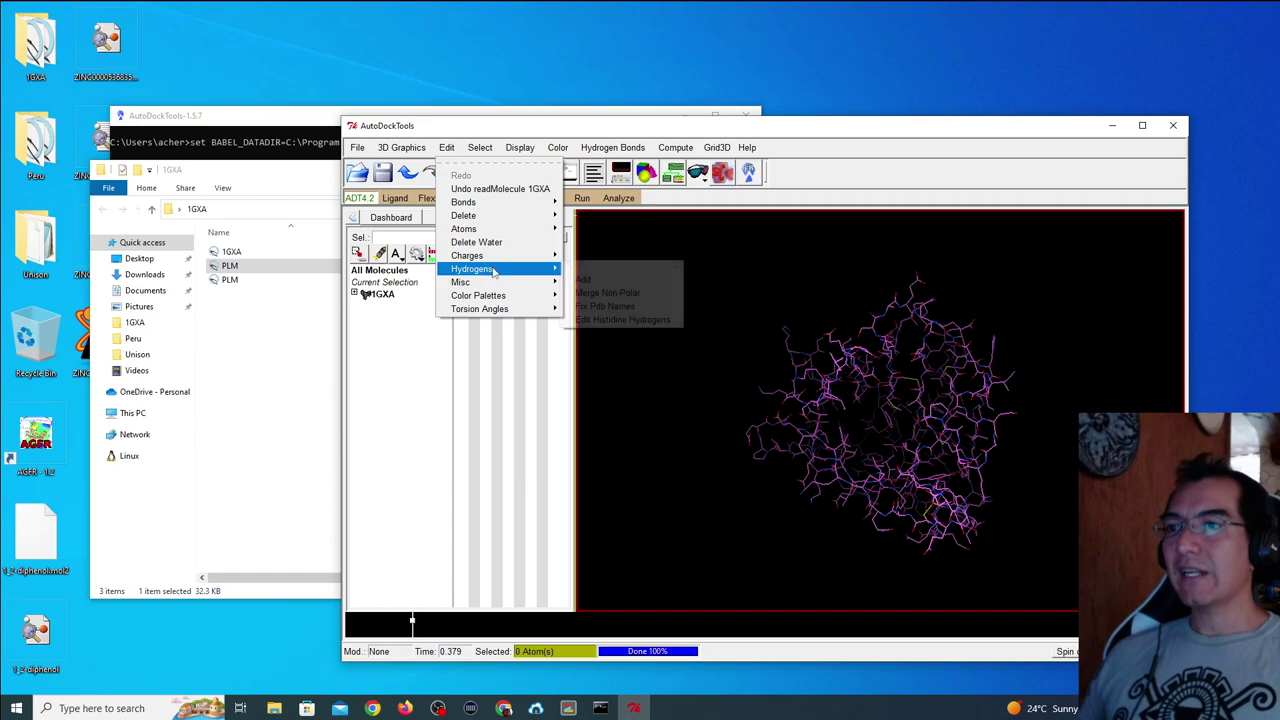
pyautogui.click(576, 278)
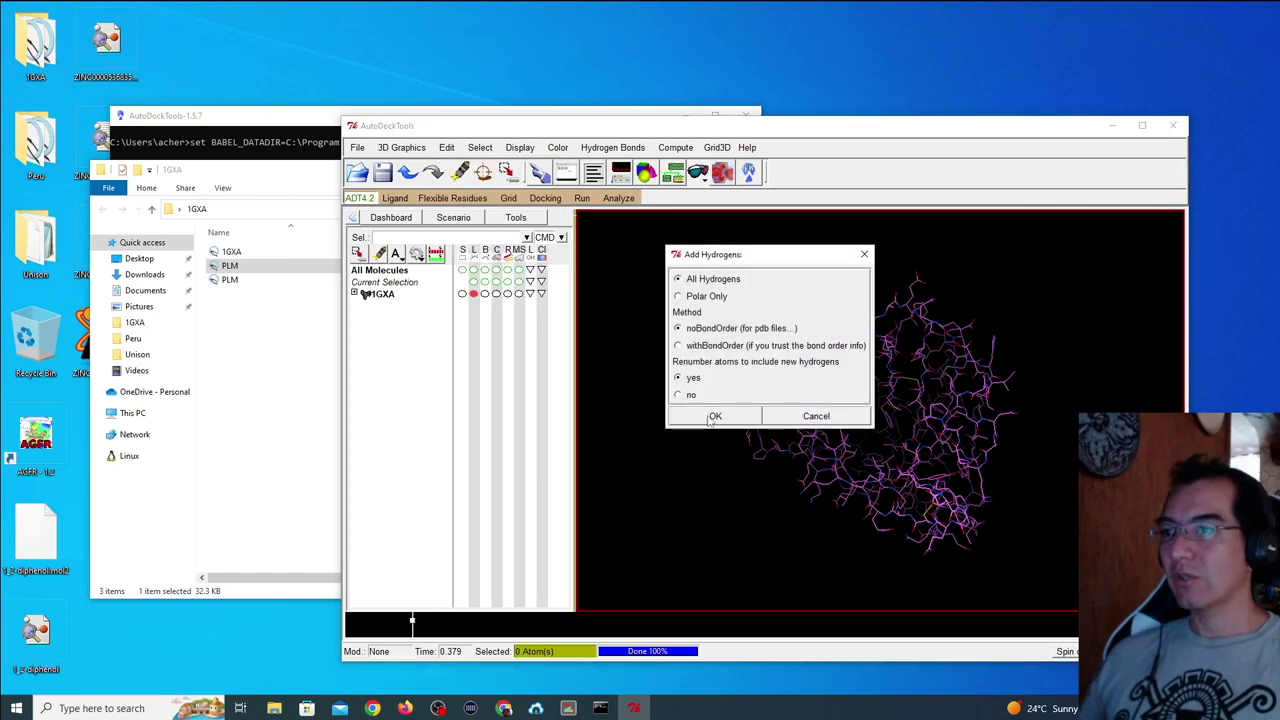
pyautogui.click(714, 417)
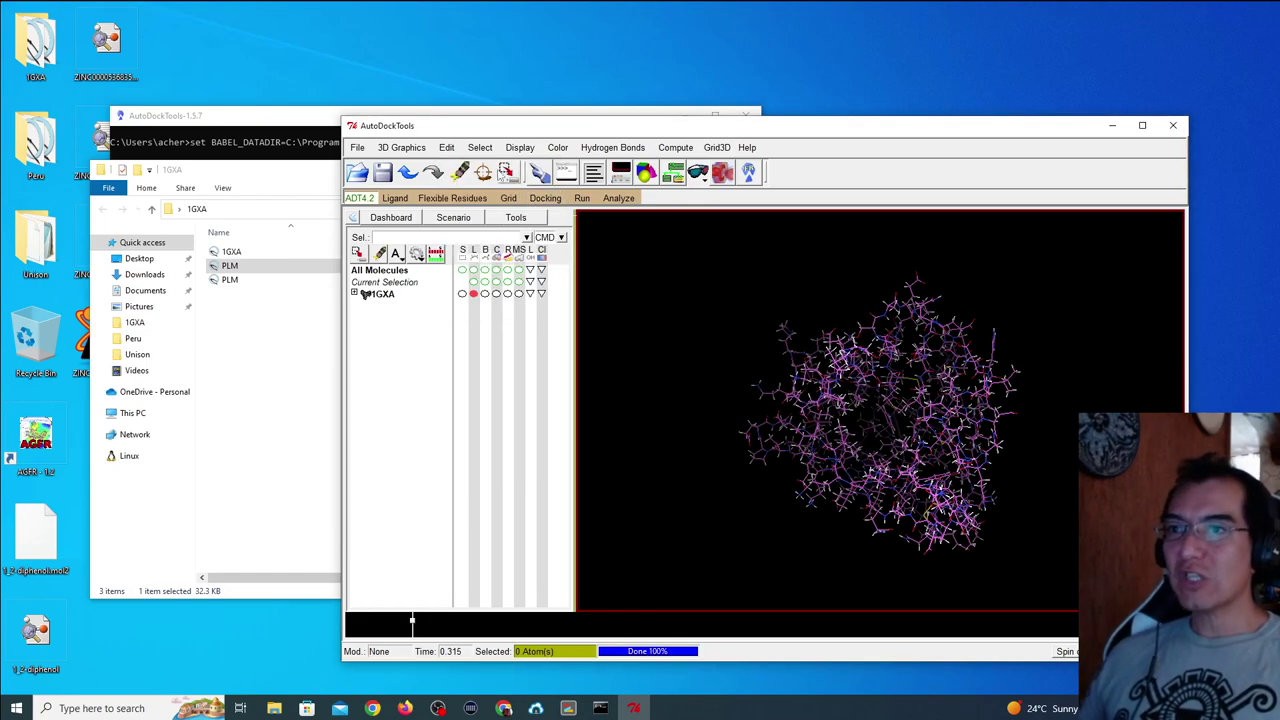
# Compute Gasteiger charges for the 1GXA protein and acknowledge the charge notice.
pyautogui.click(446, 148)
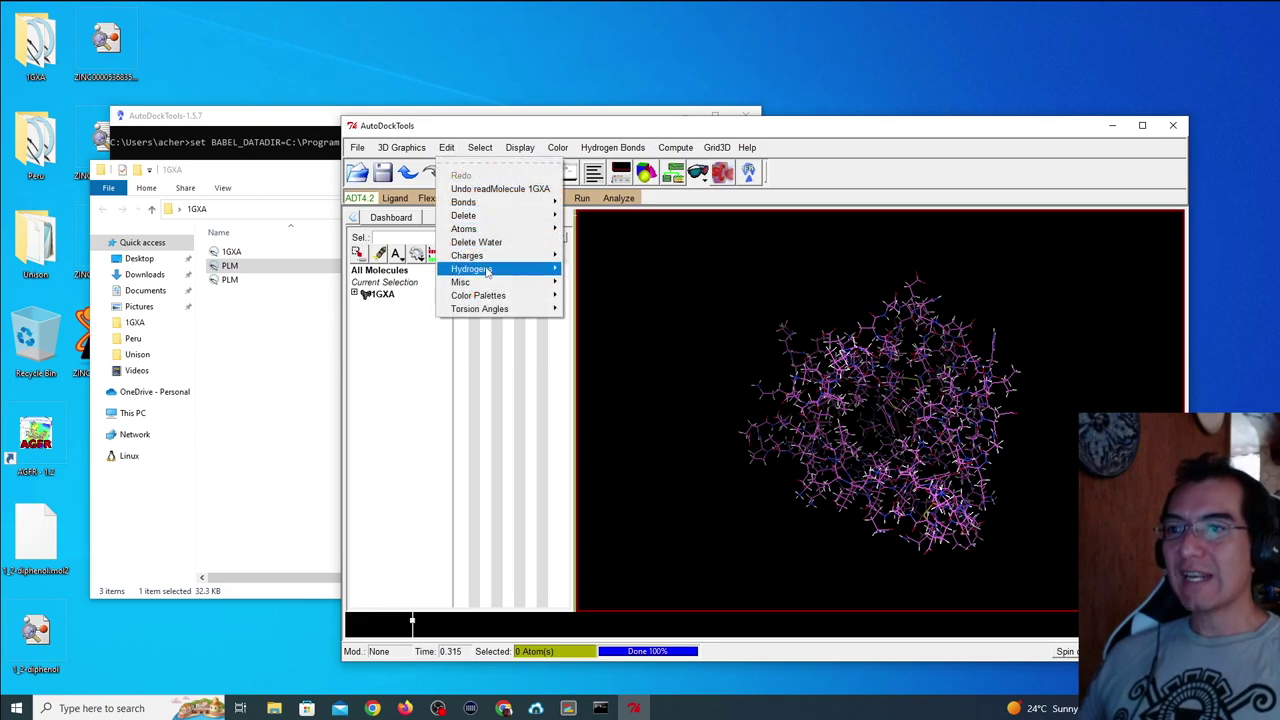
pyautogui.moveTo(490, 256)
pyautogui.click(592, 280)
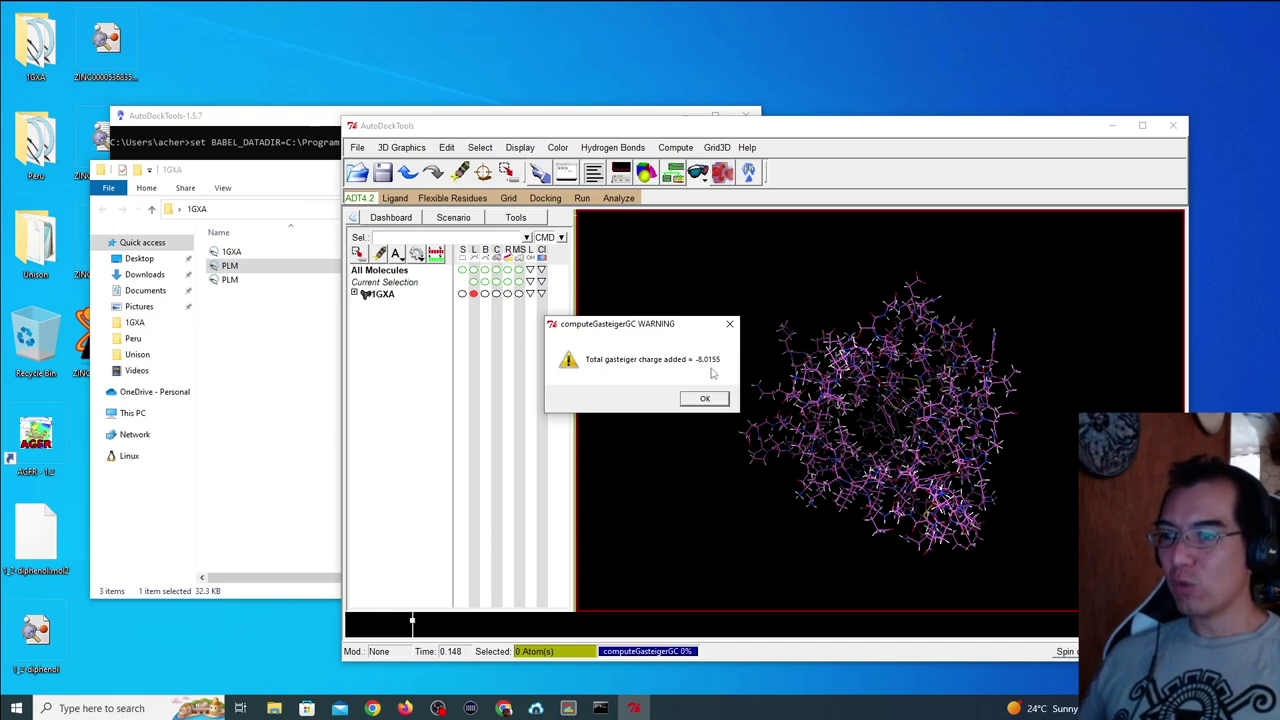
pyautogui.click(704, 399)
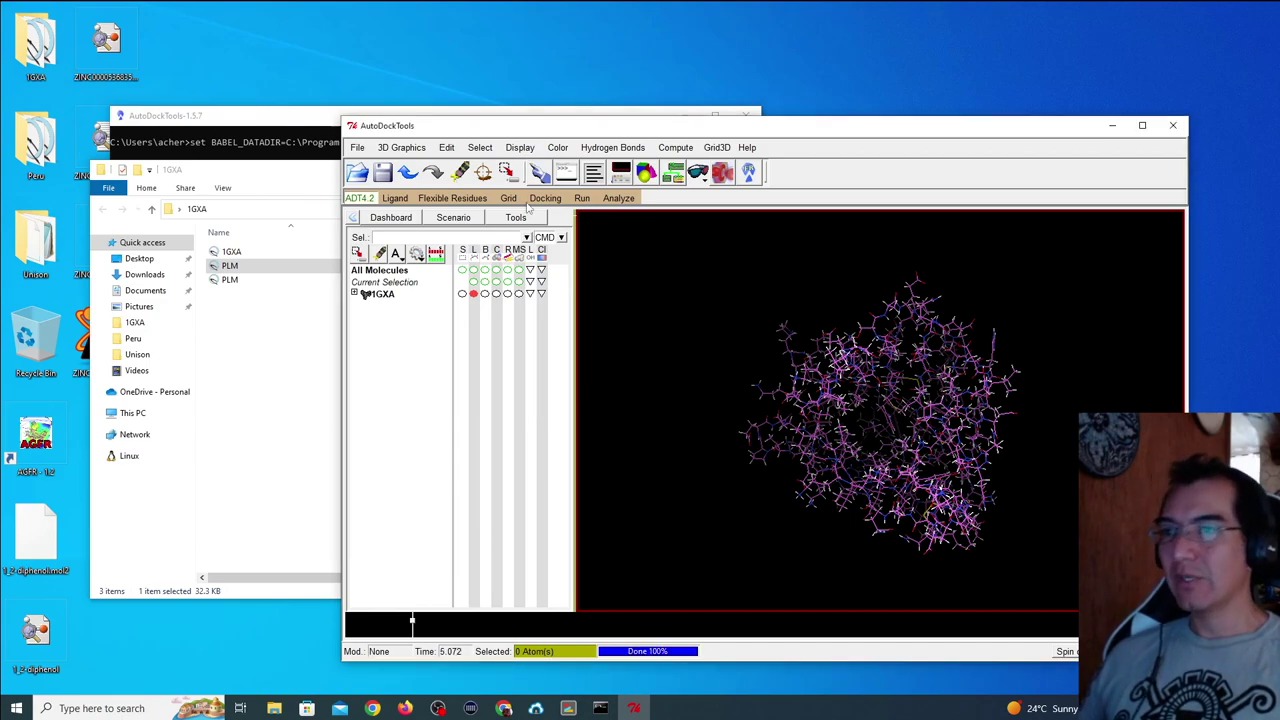
# Check the charge totals on the 1GXA residues and open residue ILE162 for charge editing.
pyautogui.click(446, 147)
pyautogui.moveTo(475, 256)
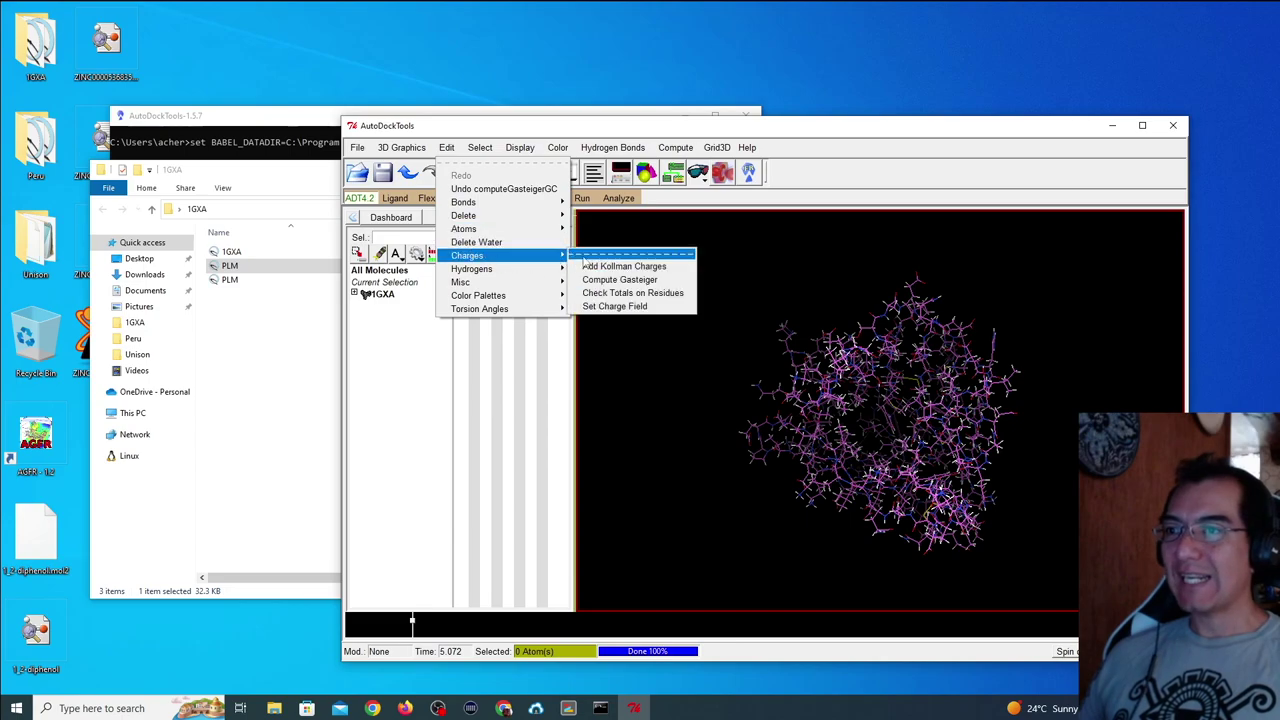
pyautogui.click(625, 293)
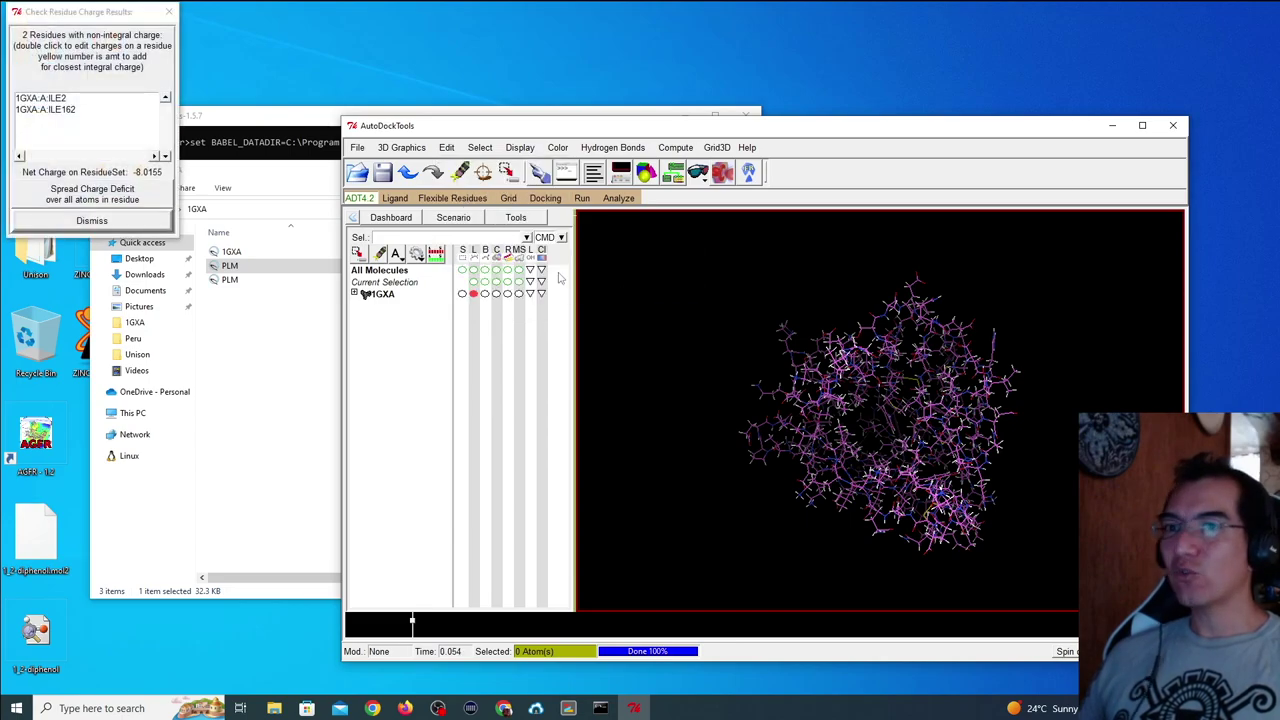
pyautogui.moveTo(130, 13); pyautogui.dragTo(667, 207)
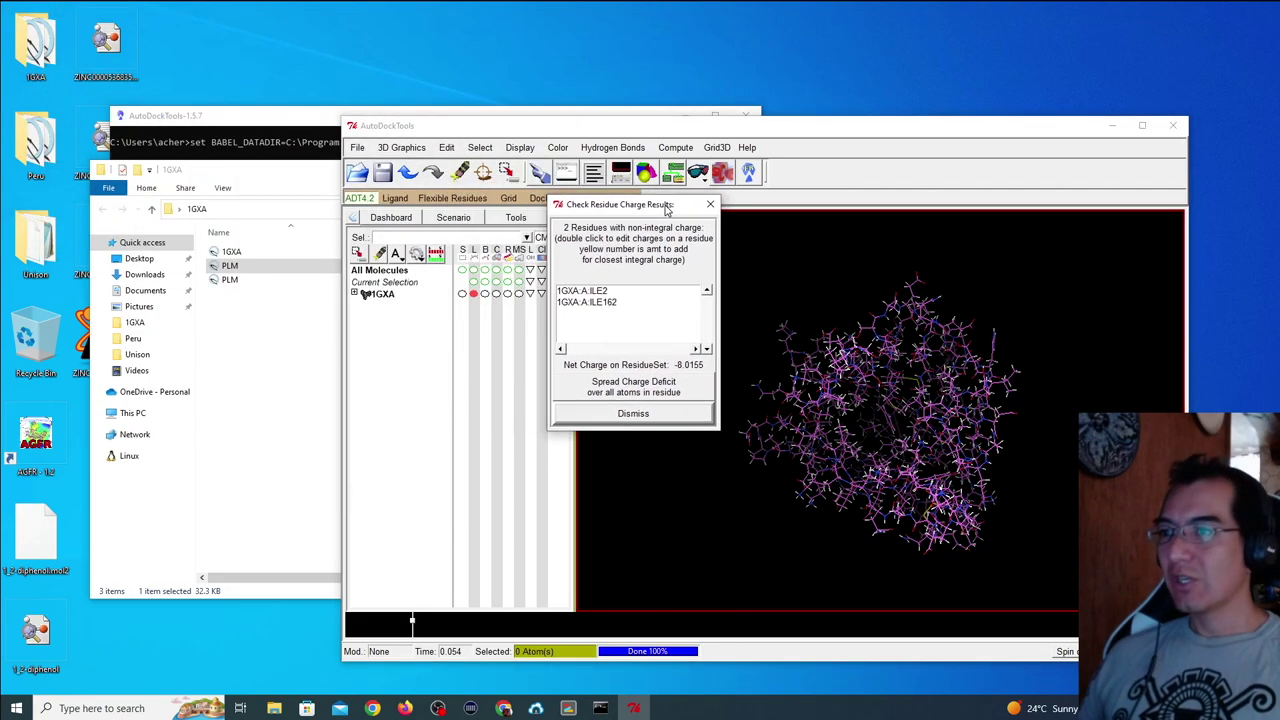
pyautogui.click(643, 294)
pyautogui.doubleClick(645, 302)
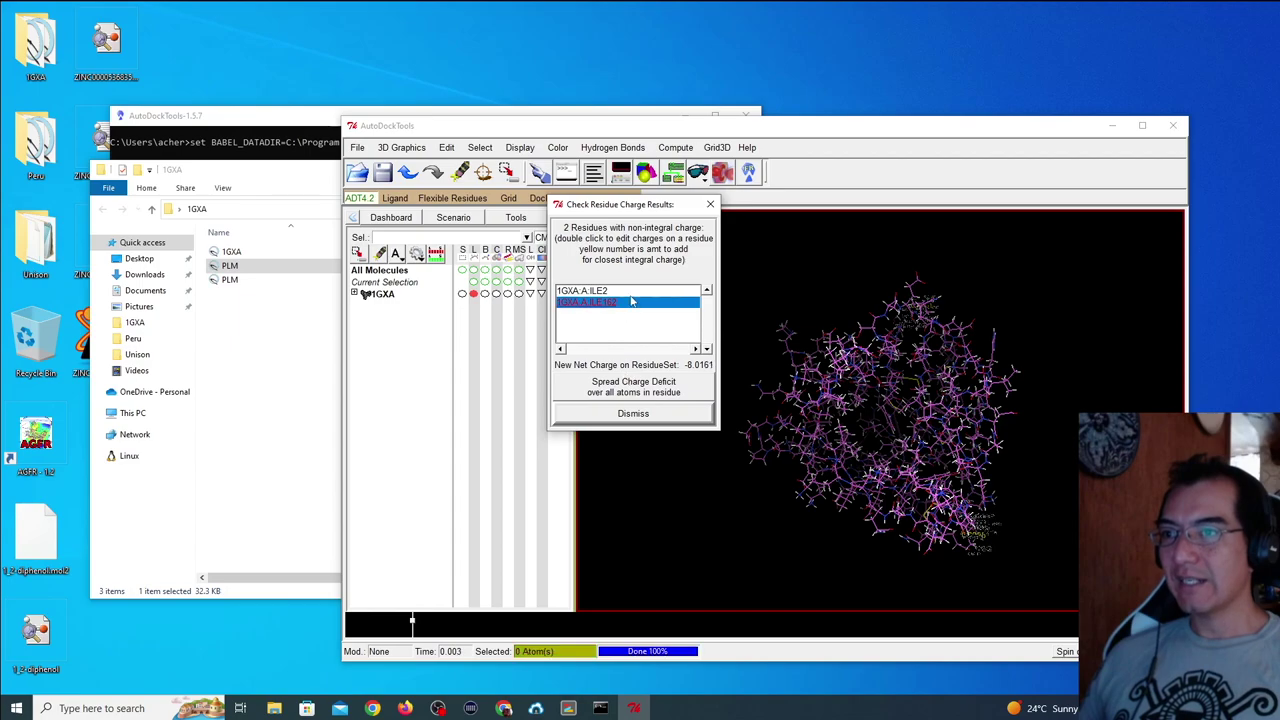
# Spread the charge deficit over all atoms in residues ILE2 and ILE162, and dismiss the residue charge check.
pyautogui.doubleClick(630, 292)
pyautogui.click(627, 381)
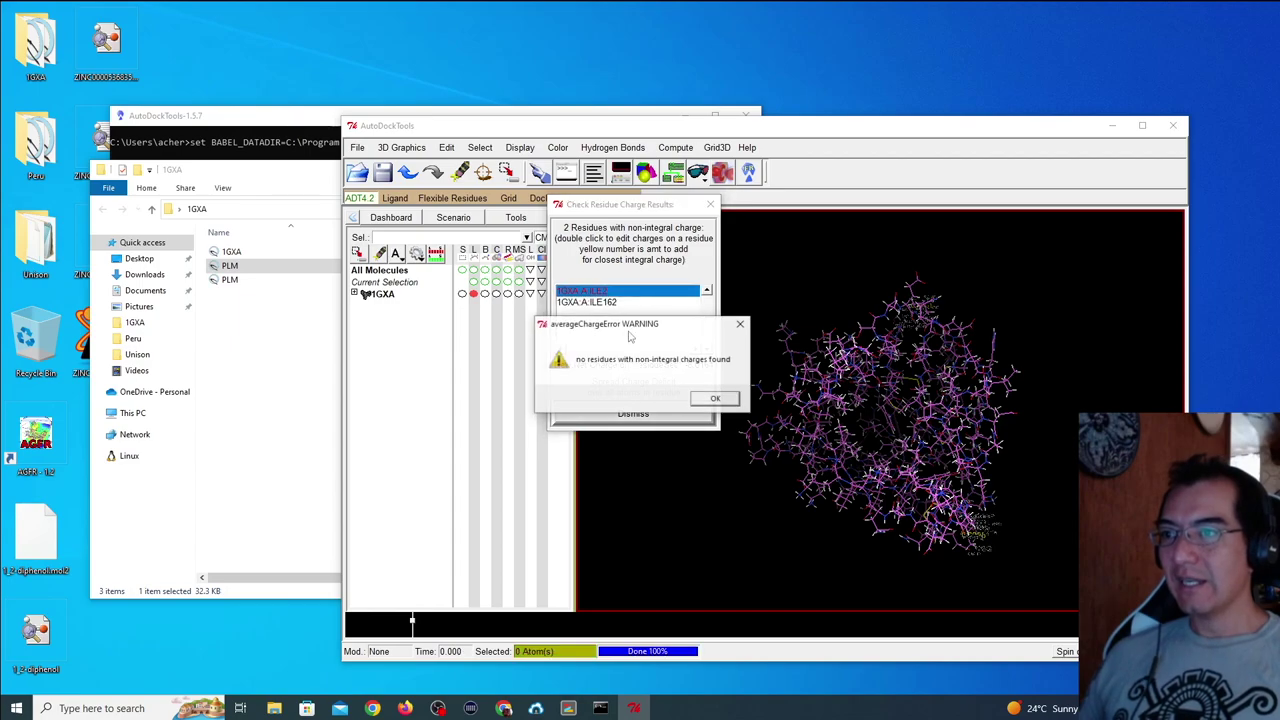
pyautogui.click(722, 402)
pyautogui.click(622, 303)
pyautogui.click(622, 385)
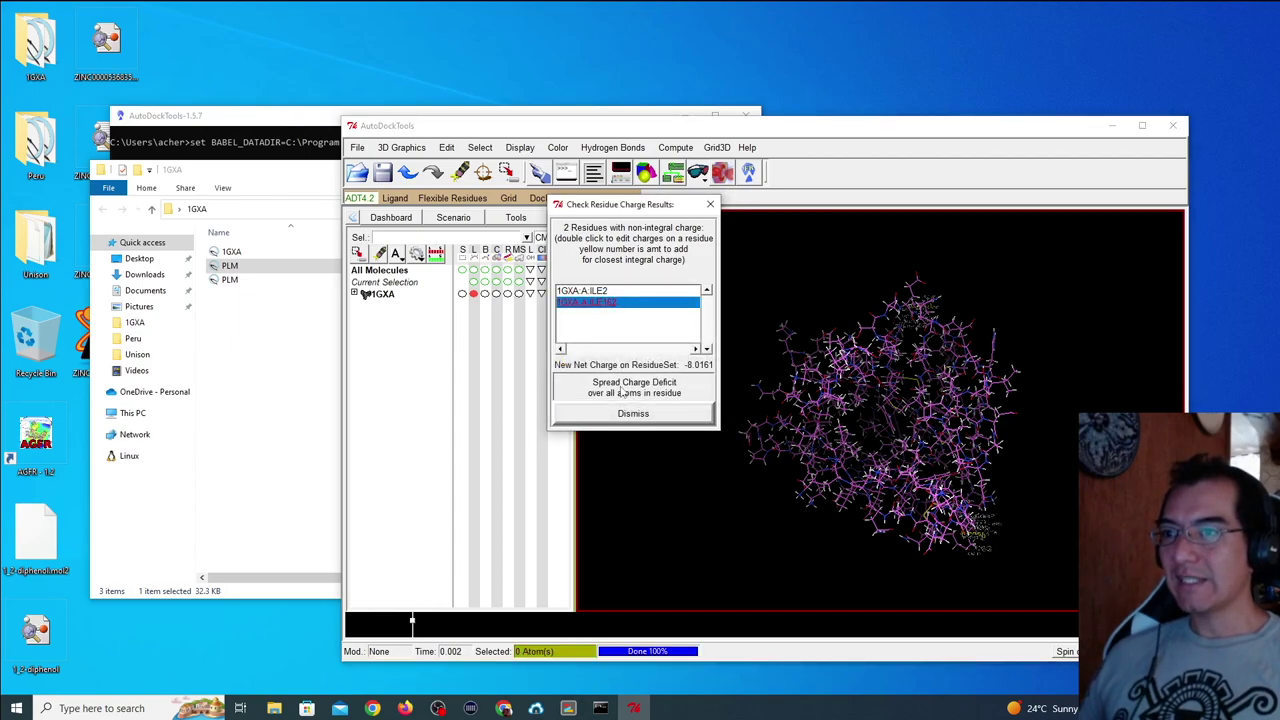
pyautogui.click(716, 400)
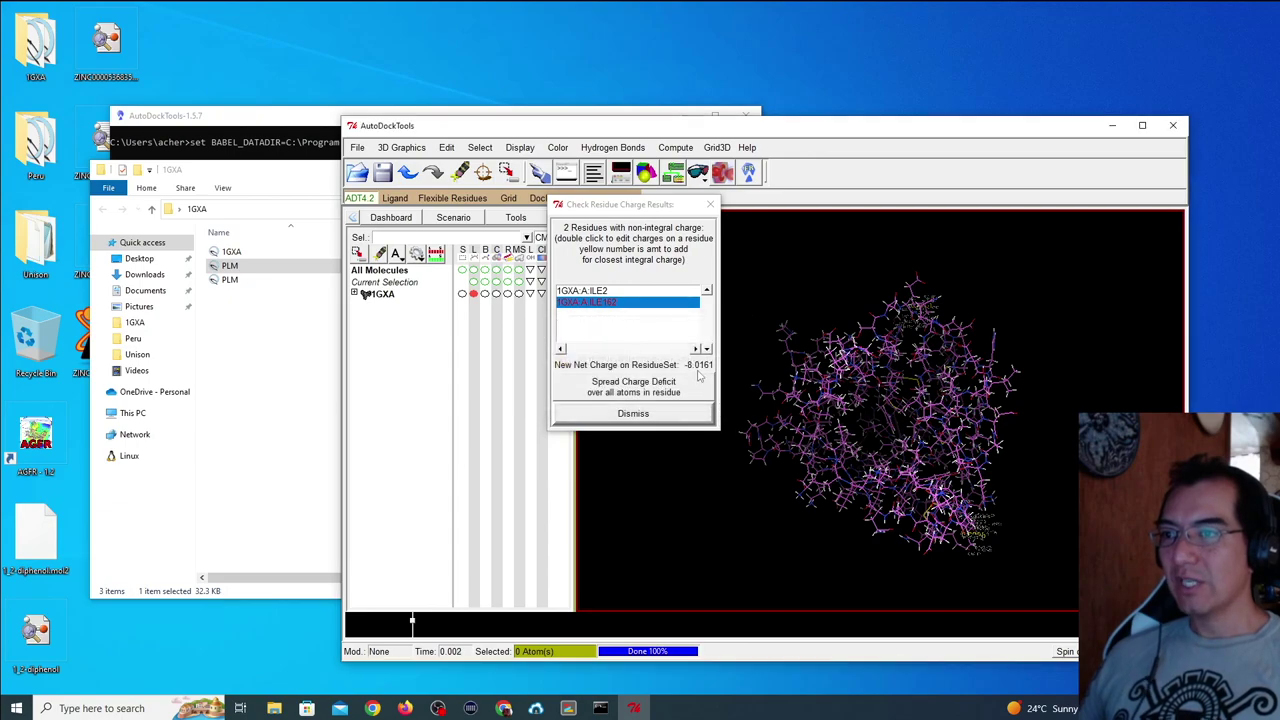
pyautogui.click(633, 413)
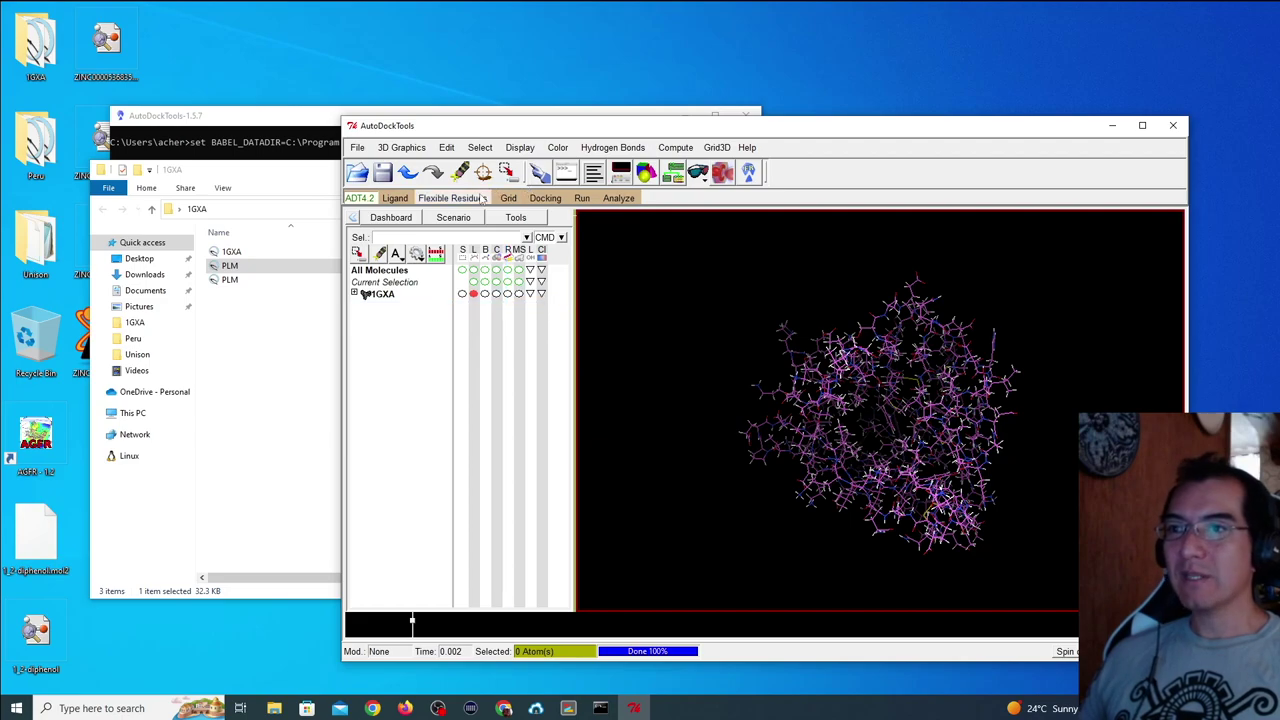
# Merge the non-polar hydrogens of the 1GXA protein and rotate the structure to inspect it.
pyautogui.click(446, 147)
pyautogui.moveTo(540, 269)
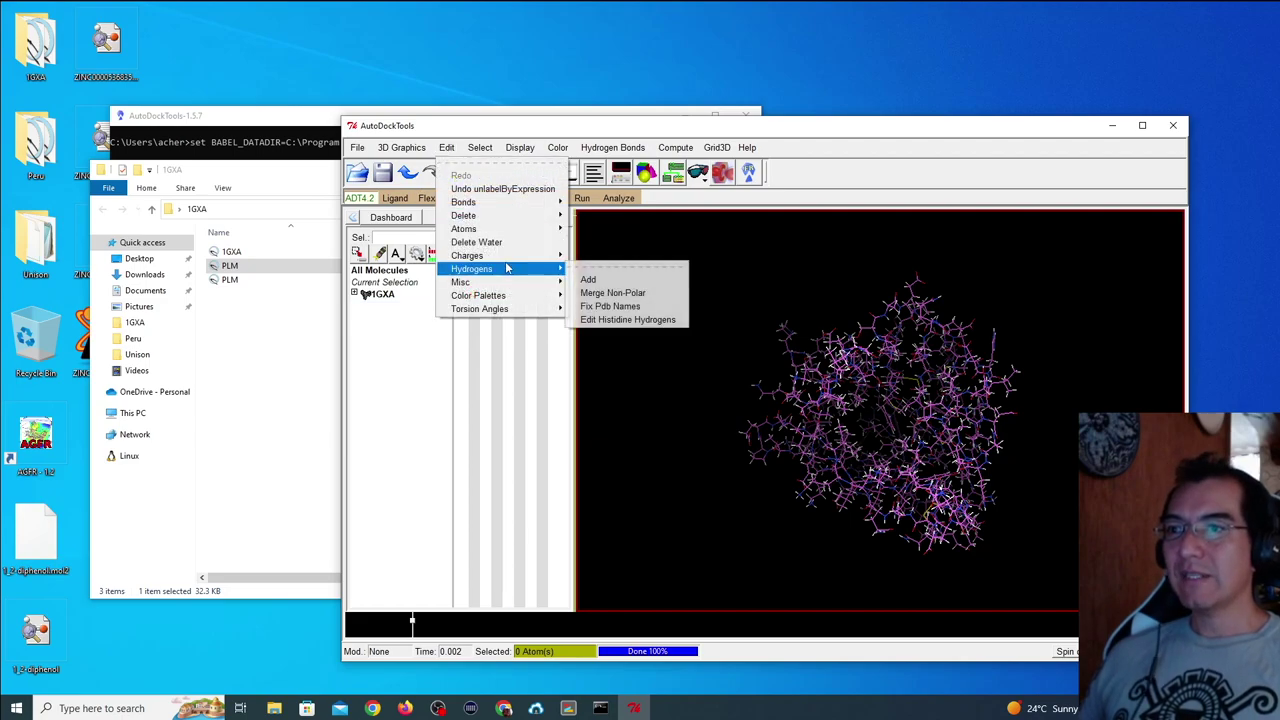
pyautogui.click(607, 297)
pyautogui.moveTo(868, 368); pyautogui.dragTo(903, 518)
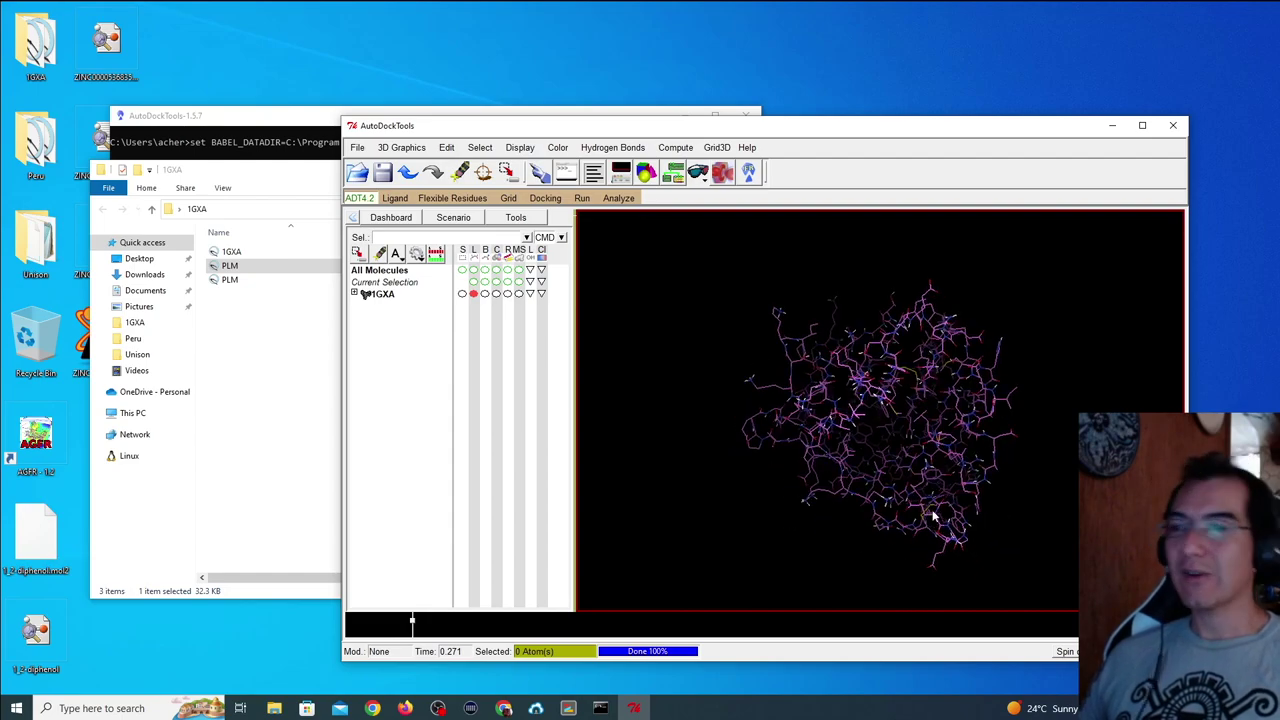
# Choose 1GXA as the macromolecule for the grid and acknowledge the initialization warning.
pyautogui.click(508, 198)
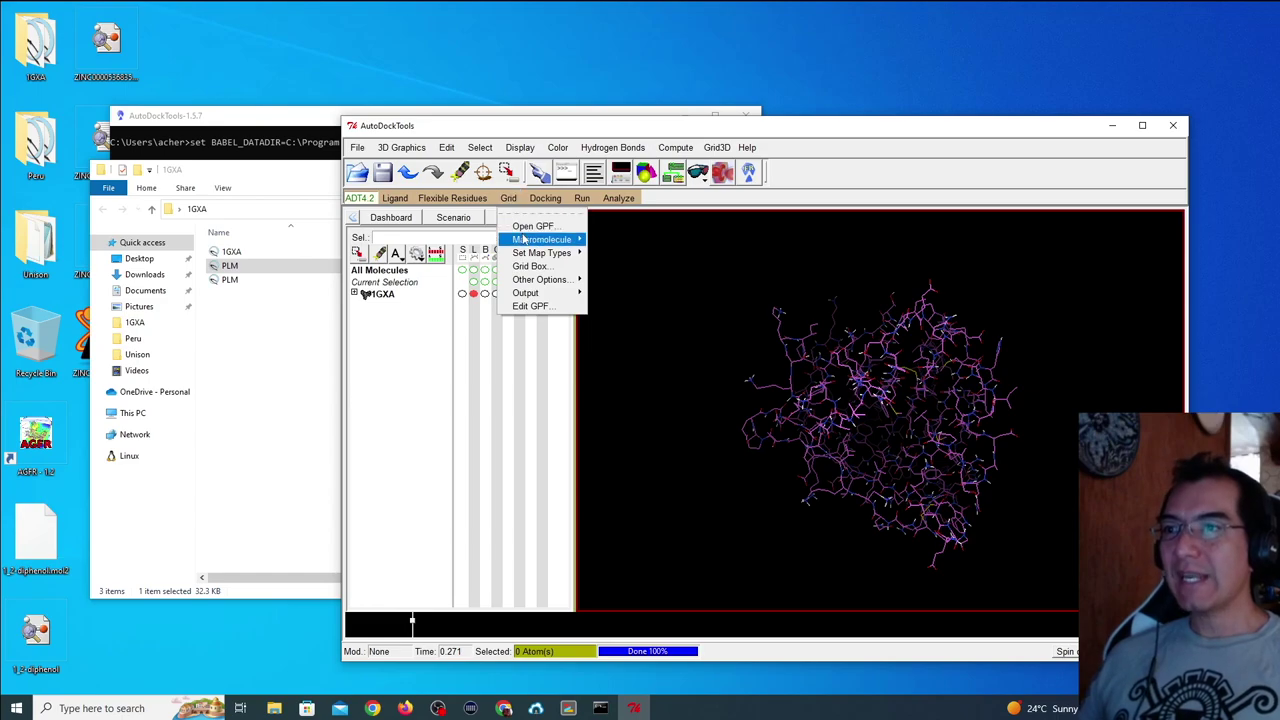
pyautogui.moveTo(522, 239)
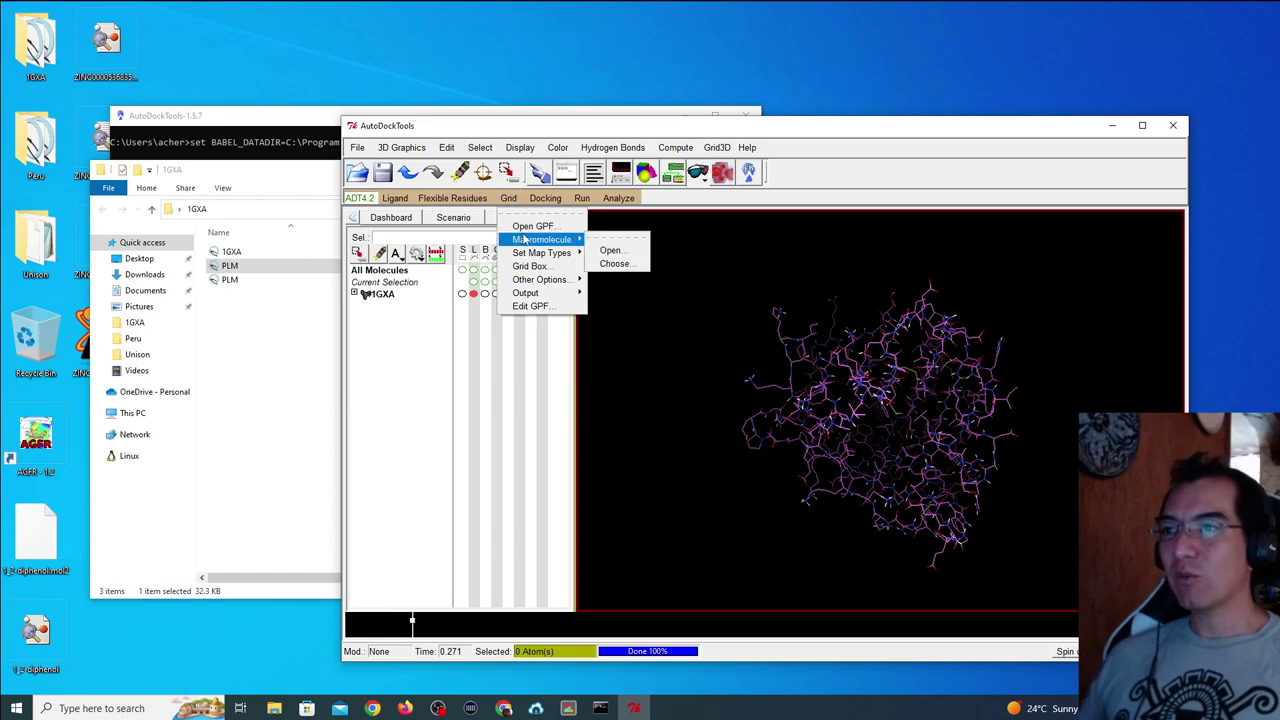
pyautogui.click(615, 264)
pyautogui.click(54, 54)
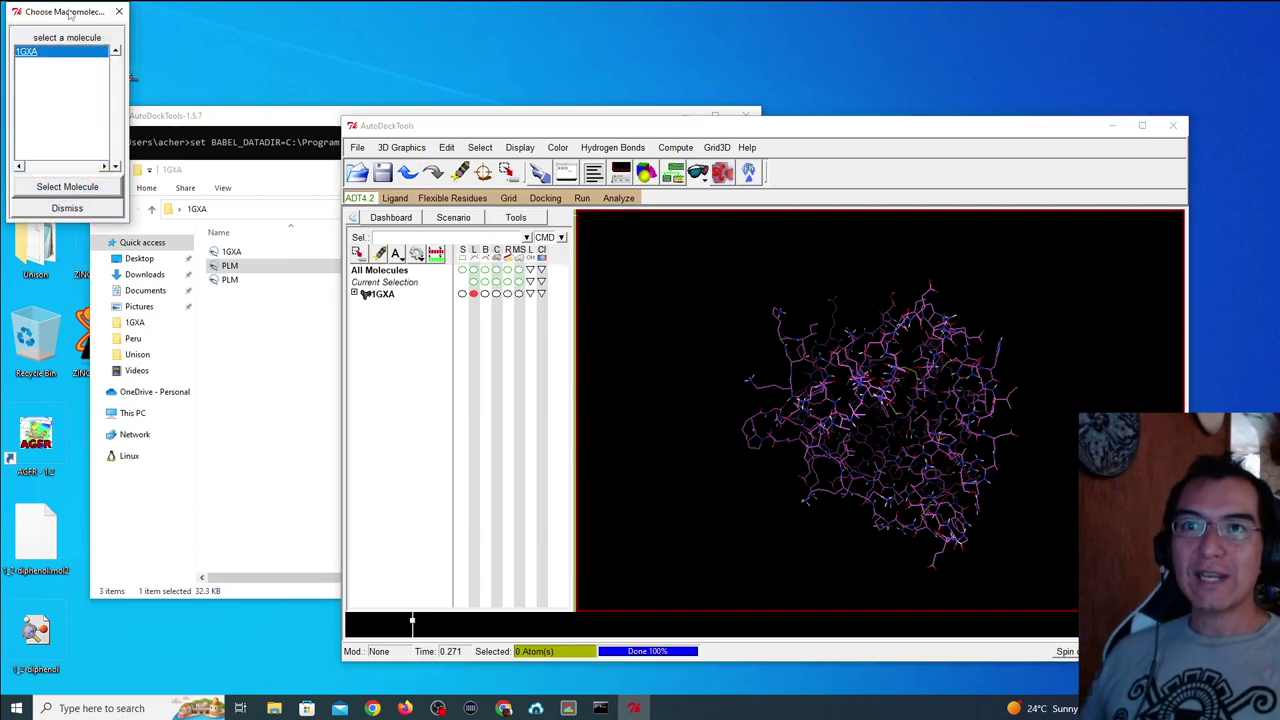
pyautogui.moveTo(70, 14); pyautogui.dragTo(596, 225)
pyautogui.click(605, 400)
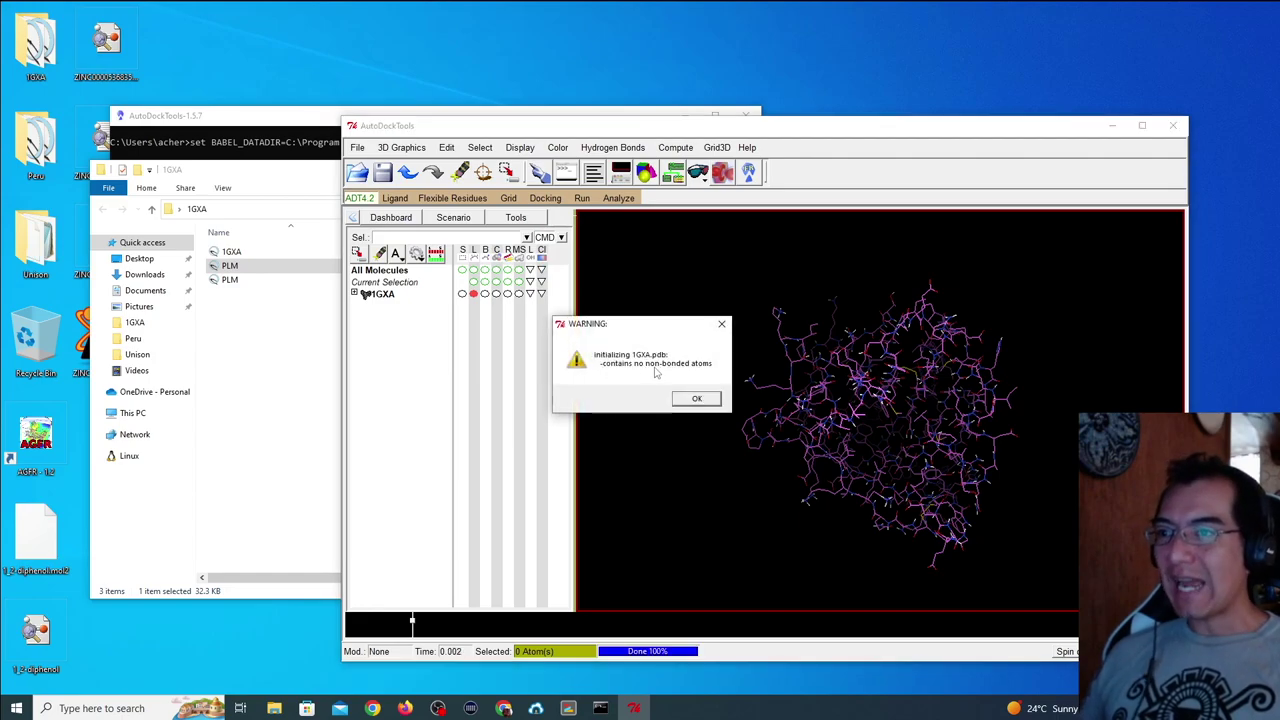
pyautogui.click(695, 401)
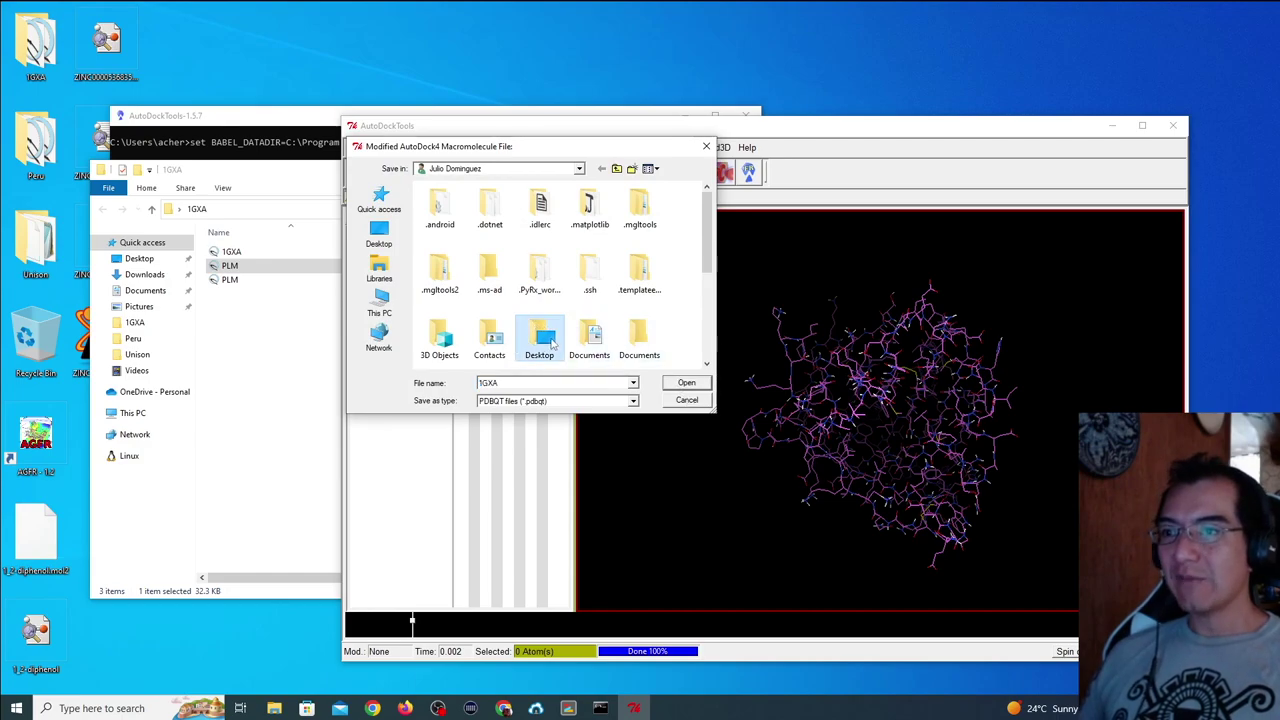
# Save the modified macromolecule as the PDBQT file 1GXA in the Desktop's 1GXA folder.
pyautogui.doubleClick(549, 341)
pyautogui.doubleClick(447, 204)
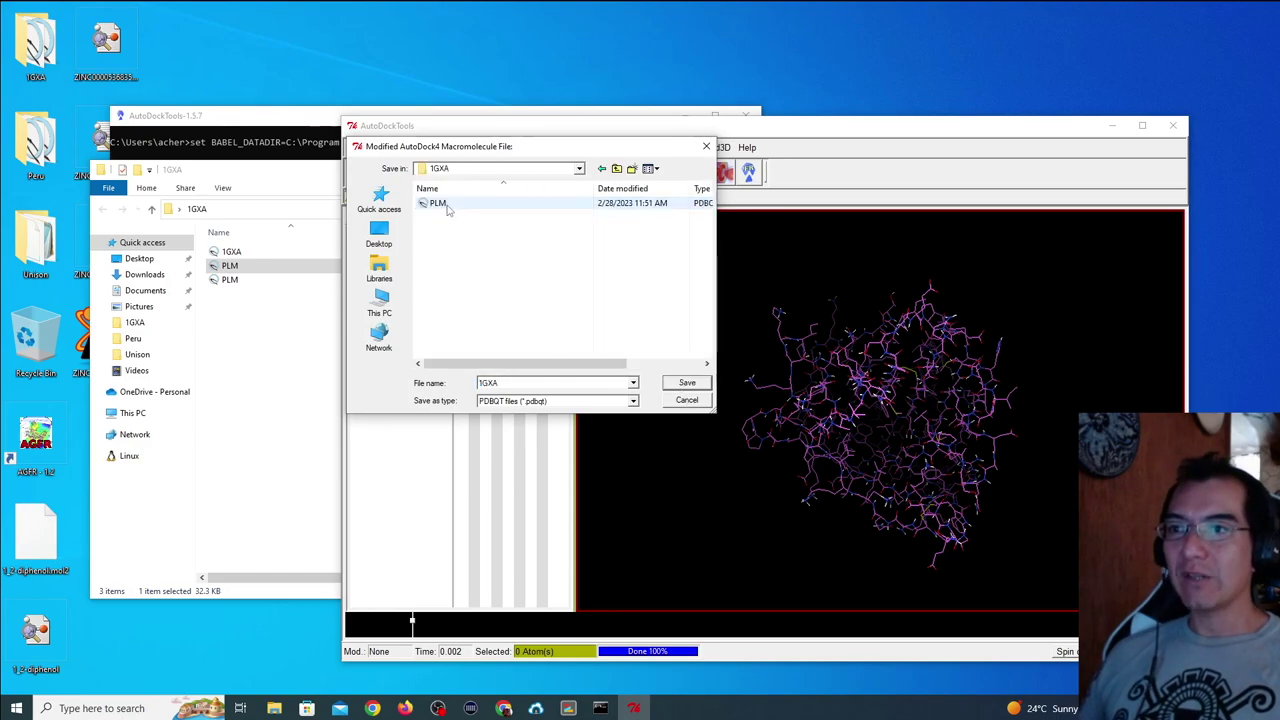
pyautogui.click(672, 386)
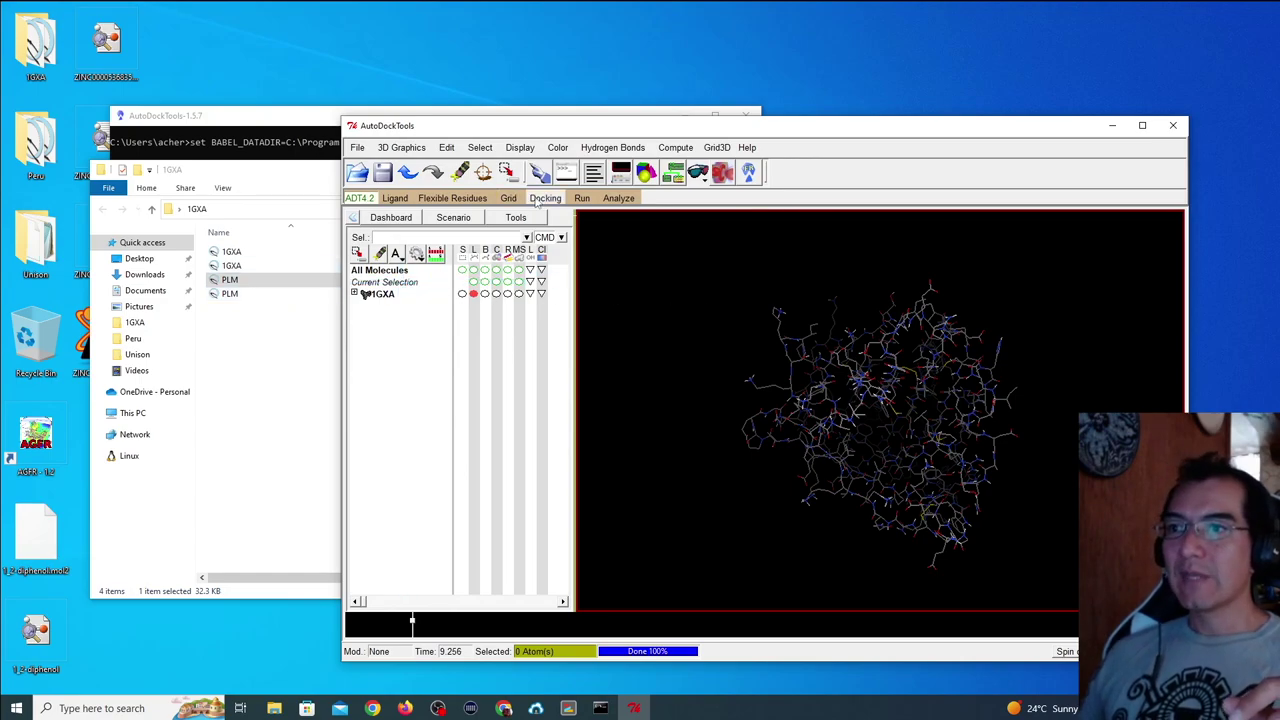
# Set the grid map types by opening the PLM ligand PDBQT file from the Desktop's 1GXA folder.
pyautogui.click(512, 200)
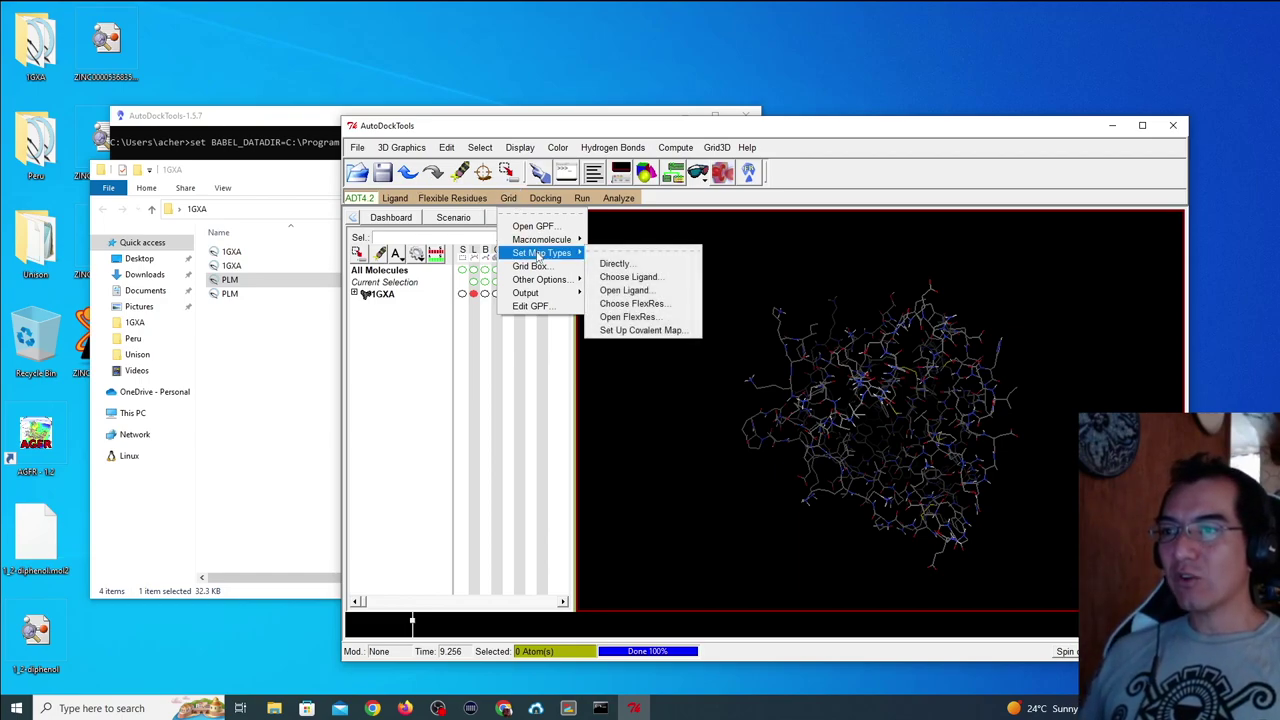
pyautogui.click(631, 290)
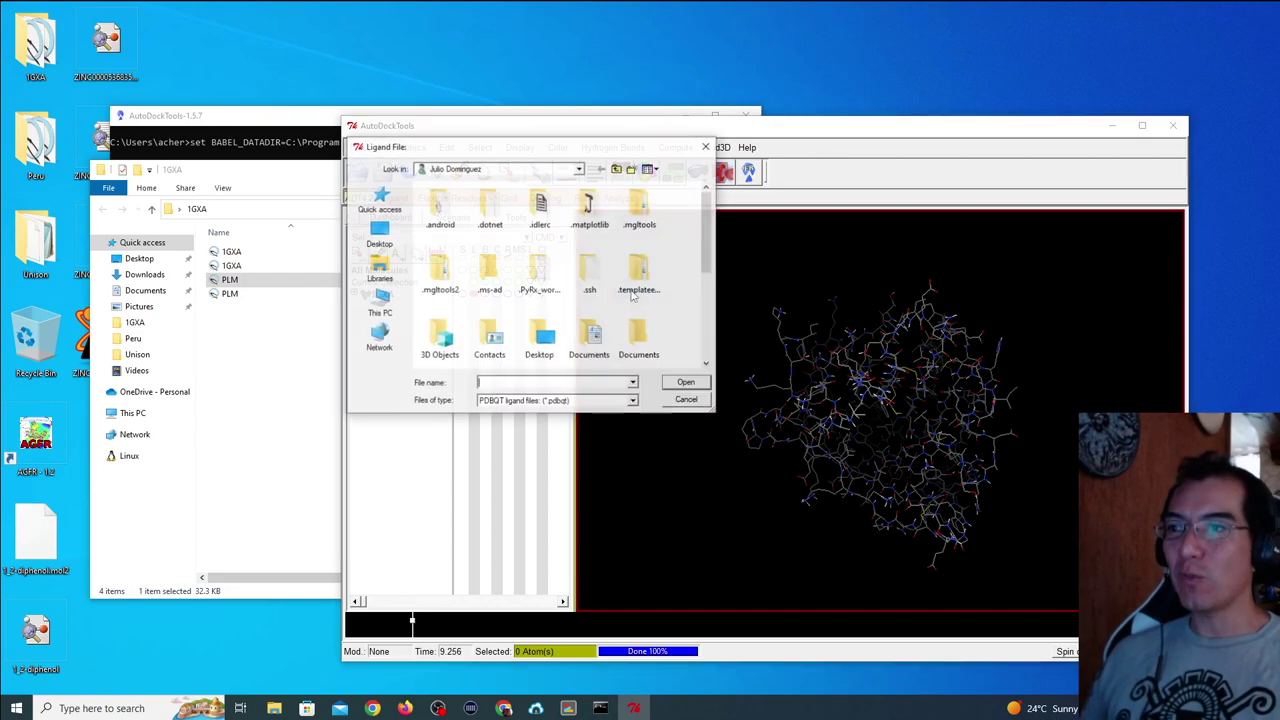
pyautogui.doubleClick(542, 330)
pyautogui.doubleClick(474, 204)
pyautogui.click(468, 216)
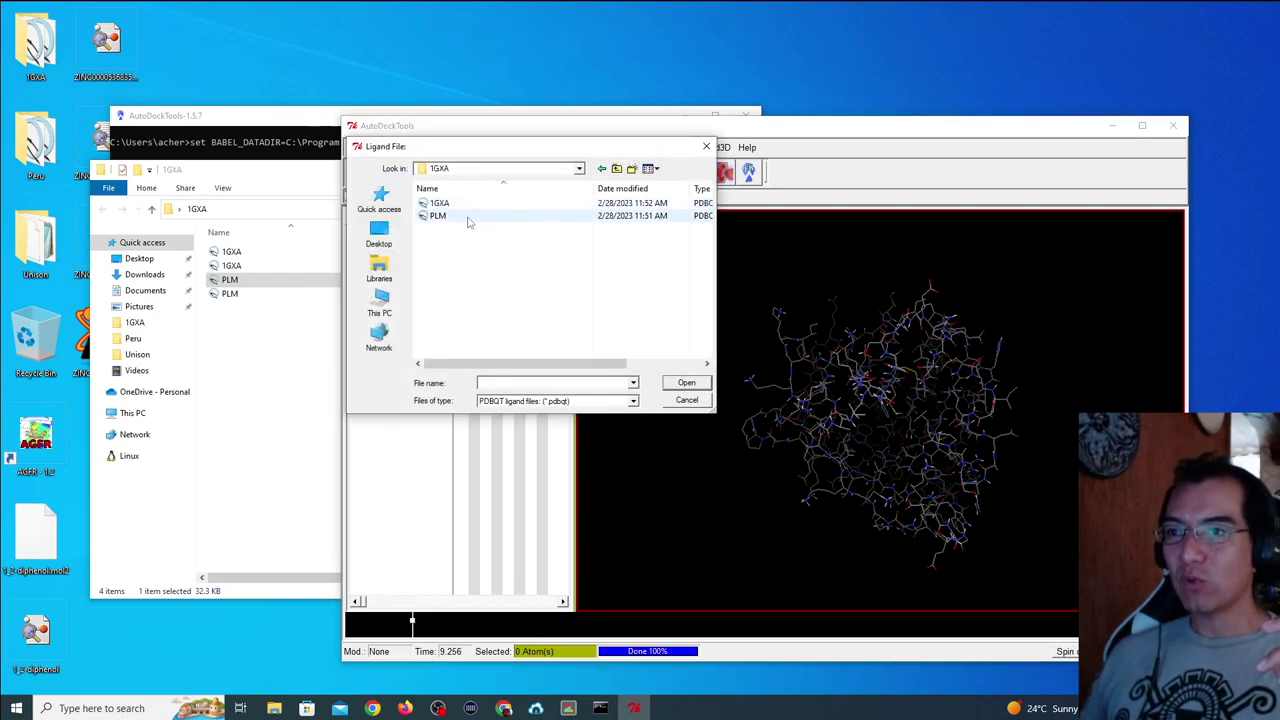
pyautogui.click(685, 385)
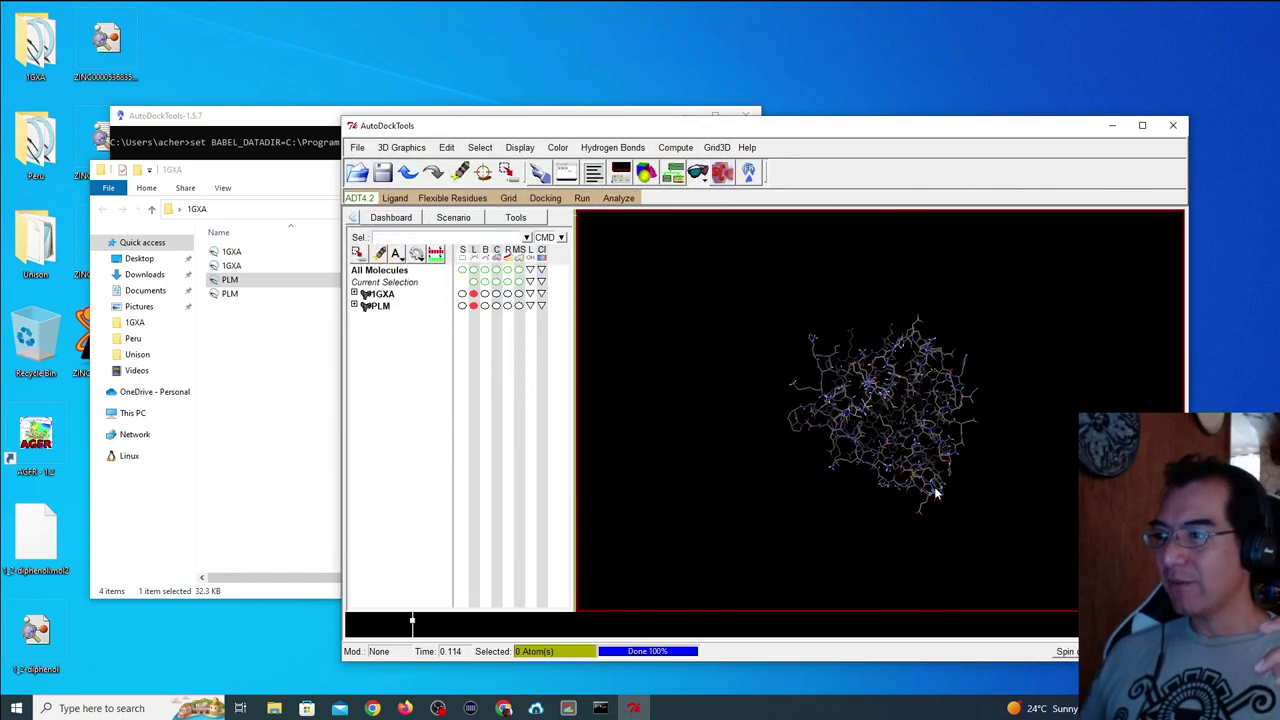
# Display the grid box over the 1GXA and PLM structures and inspect how it covers them.
pyautogui.scroll(5, 934, 486)
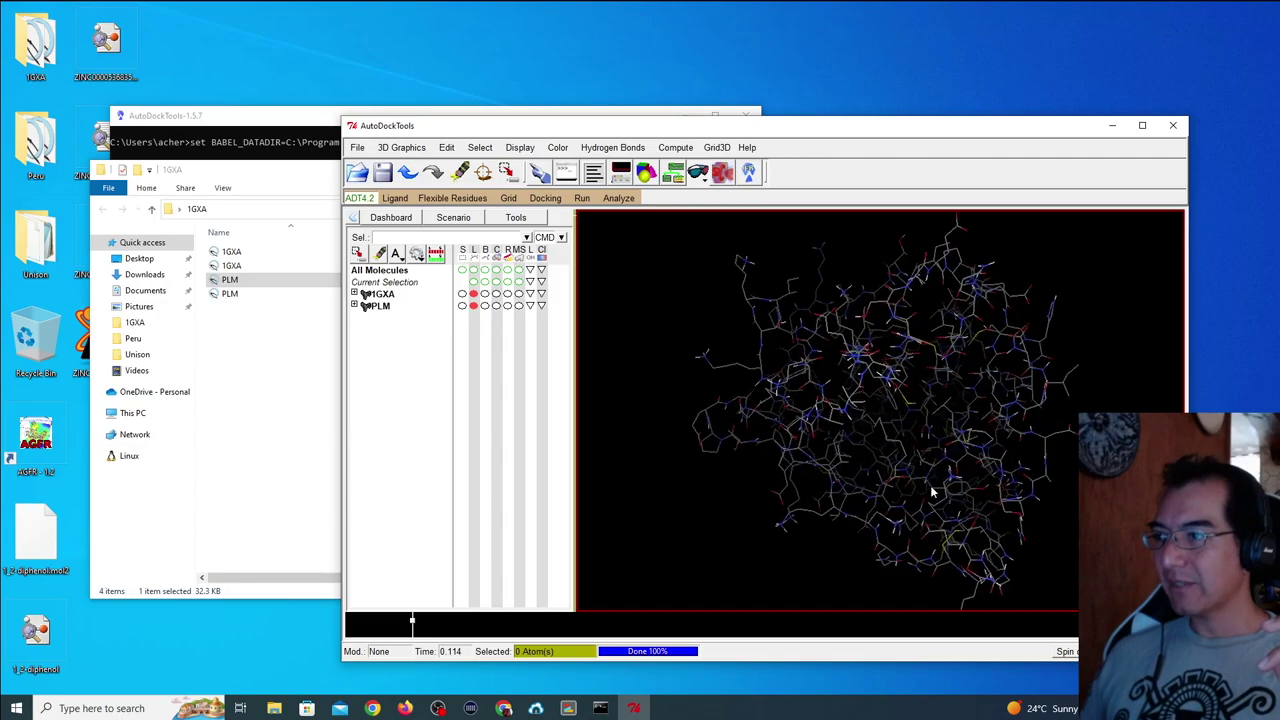
pyautogui.moveTo(910, 396); pyautogui.dragTo(955, 350)
pyautogui.moveTo(916, 440)
pyautogui.mouseDown()
pyautogui.moveTo(891, 443)
pyautogui.moveTo(918, 416)
pyautogui.mouseUp()
pyautogui.scroll(5, 924, 400)
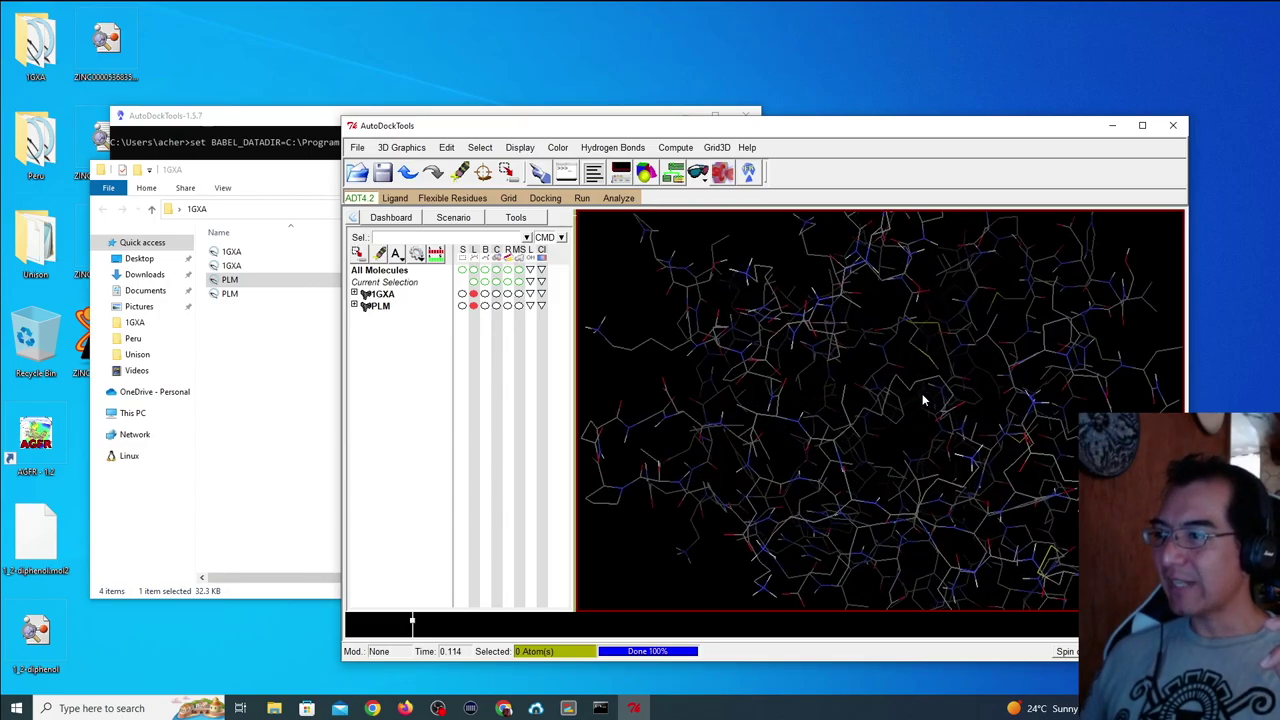
pyautogui.click(508, 197)
pyautogui.moveTo(539, 256)
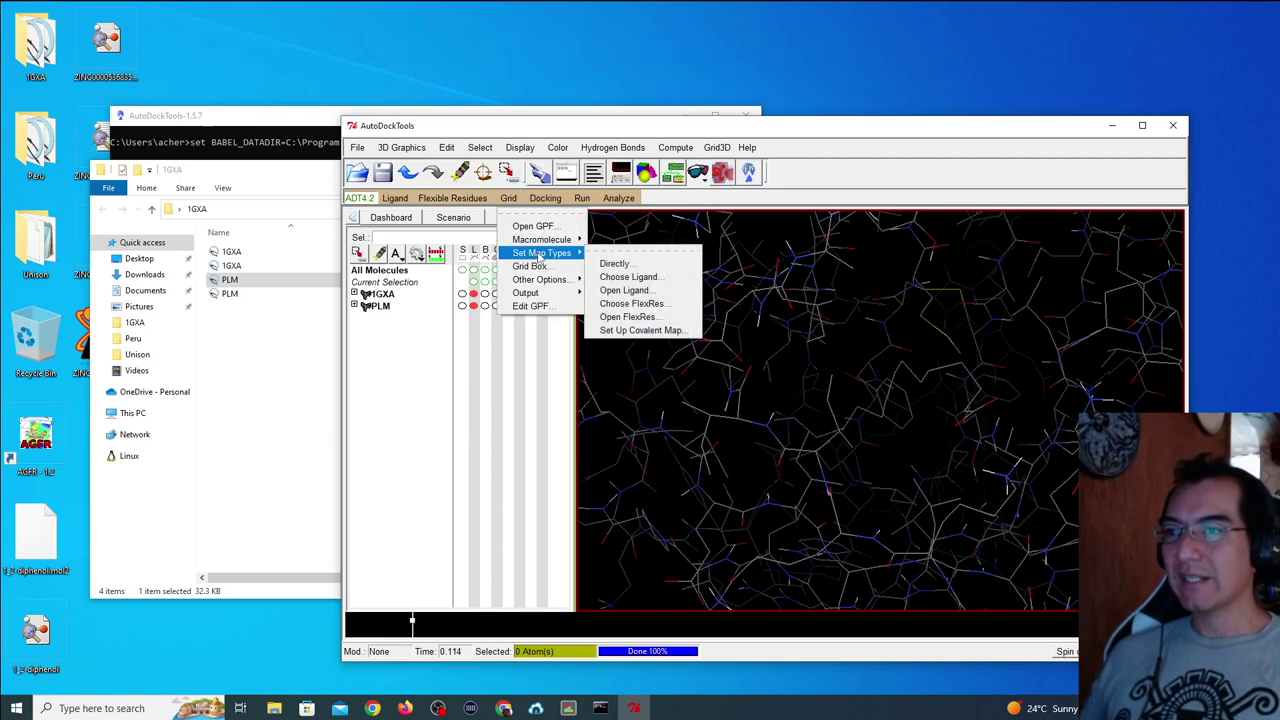
pyautogui.click(530, 266)
pyautogui.moveTo(923, 380); pyautogui.dragTo(952, 418)
pyautogui.moveTo(872, 398); pyautogui.dragTo(710, 374)
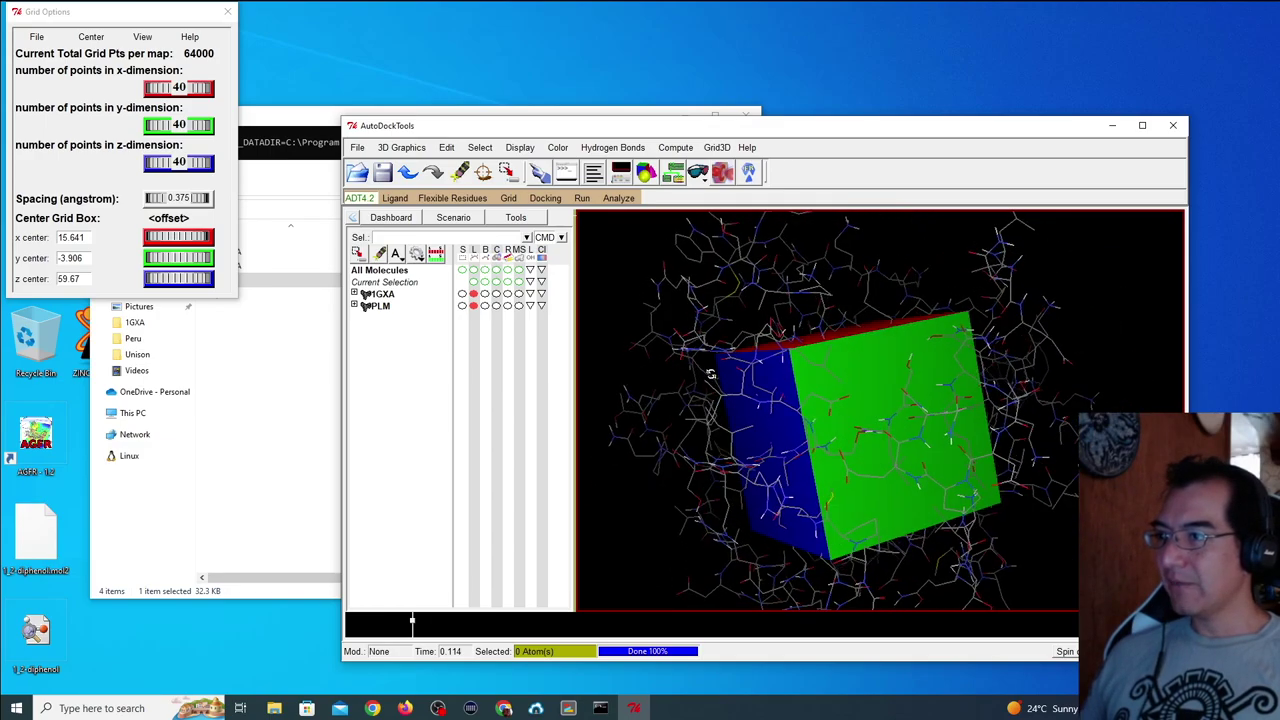
pyautogui.moveTo(908, 274); pyautogui.dragTo(877, 278)
# Set the grid box to 60 points in the x, y and z dimensions and close its options, saving the current values.
pyautogui.click(175, 92)
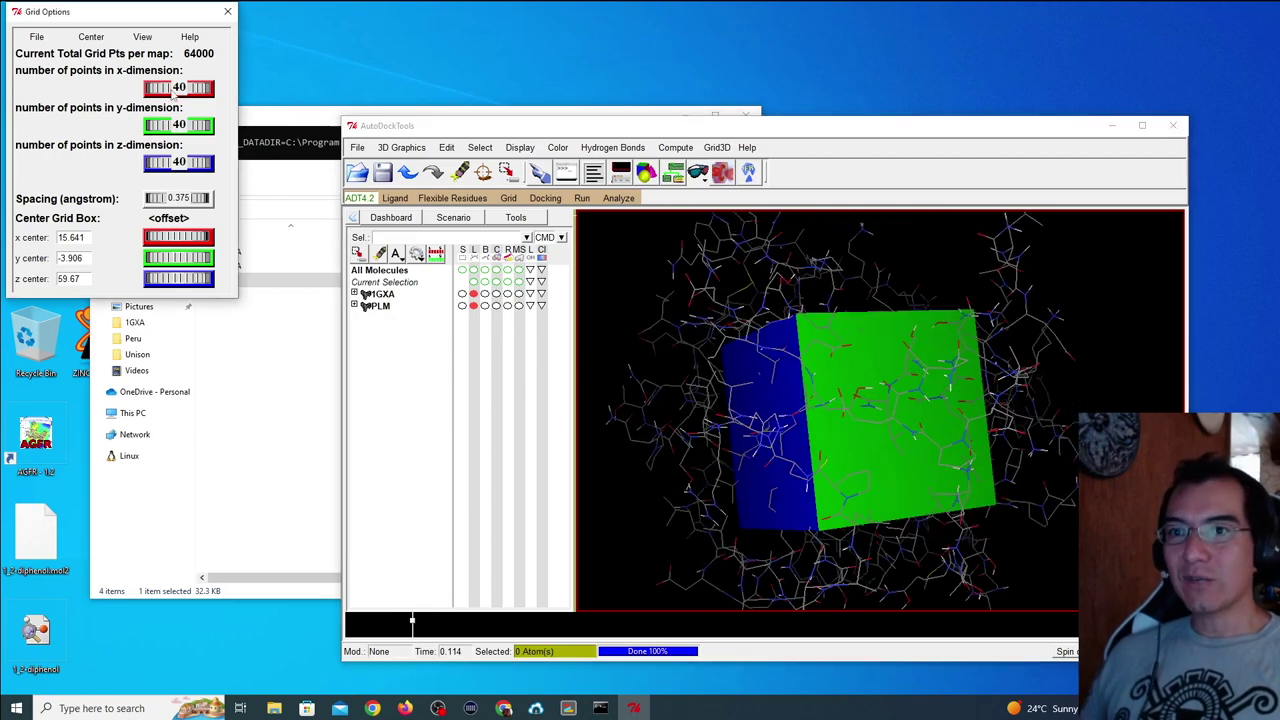
pyautogui.moveTo(175, 93); pyautogui.dragTo(191, 119)
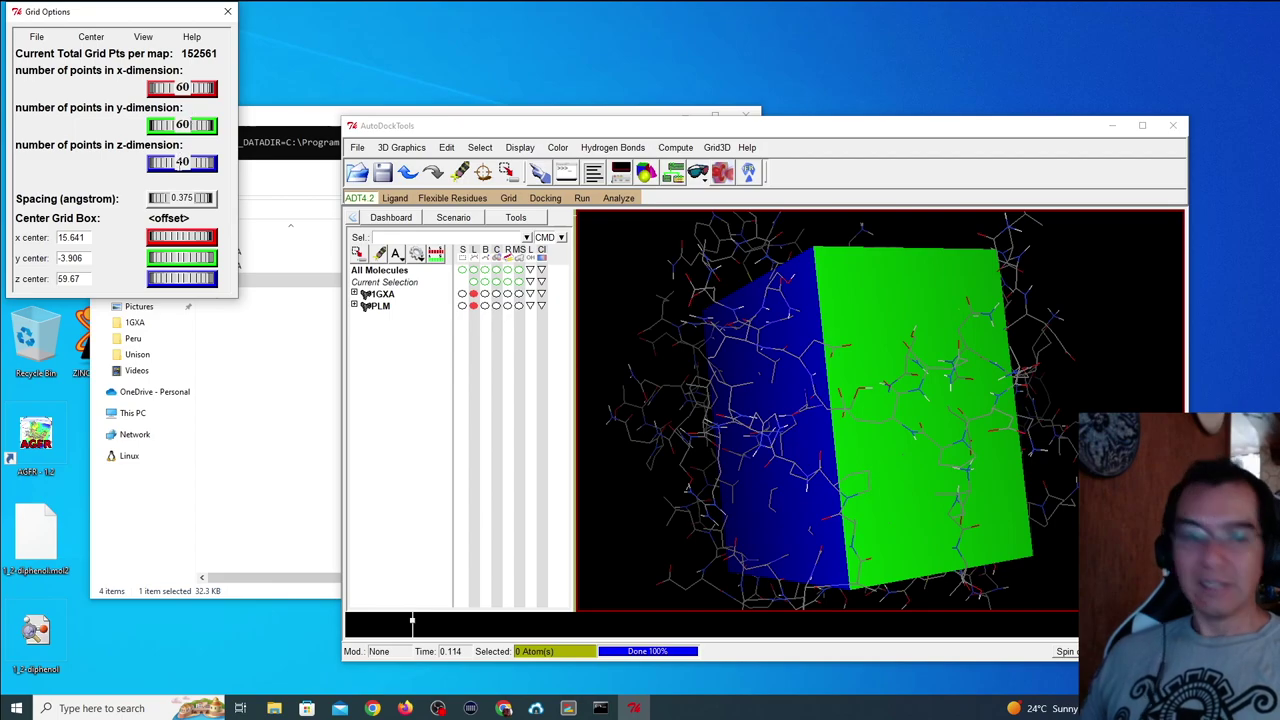
pyautogui.moveTo(180, 162); pyautogui.dragTo(182, 162)
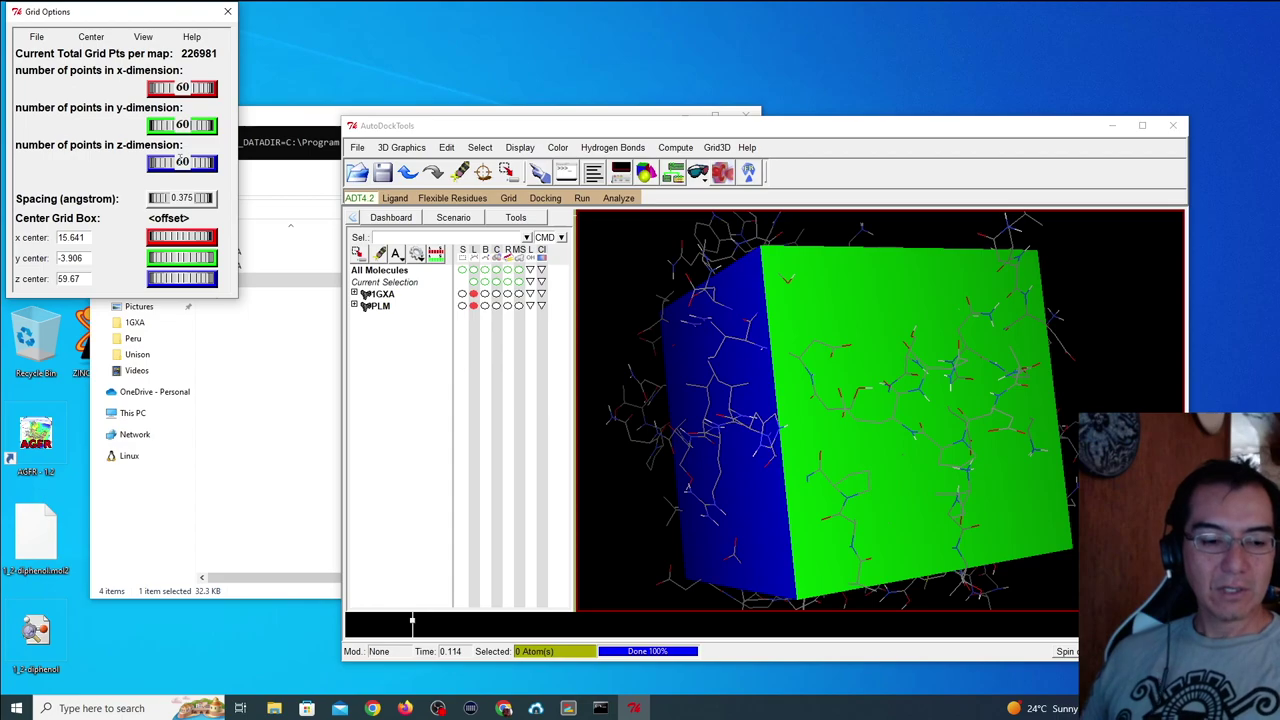
pyautogui.click(36, 37)
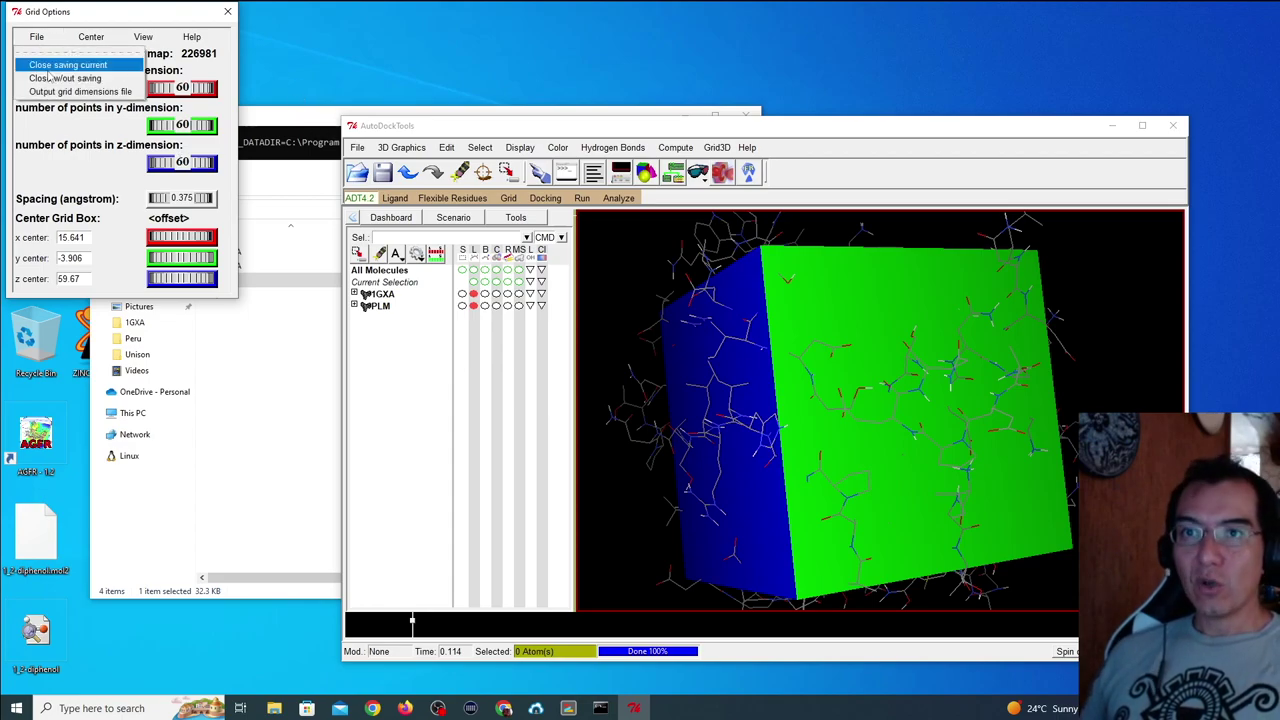
pyautogui.click(47, 66)
# Save the grid parameter file as 1GXA.gpf in the Desktop's 1GXA folder.
pyautogui.click(508, 198)
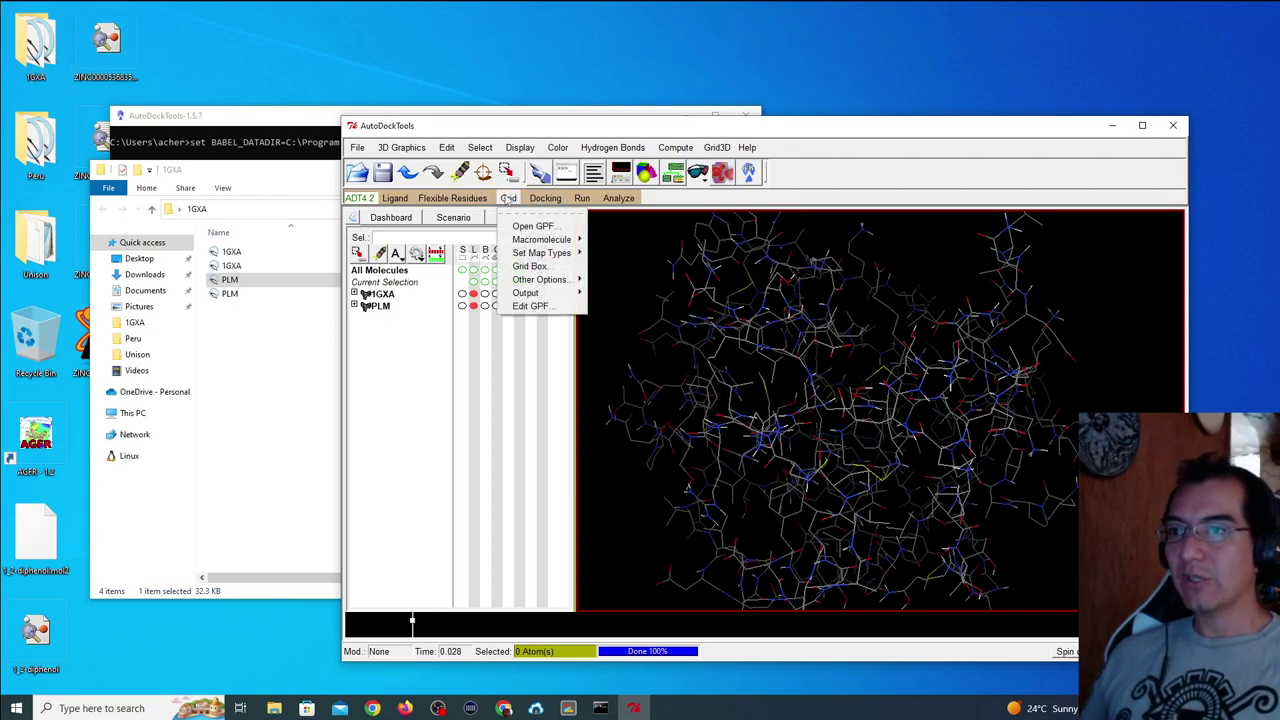
pyautogui.moveTo(540, 293)
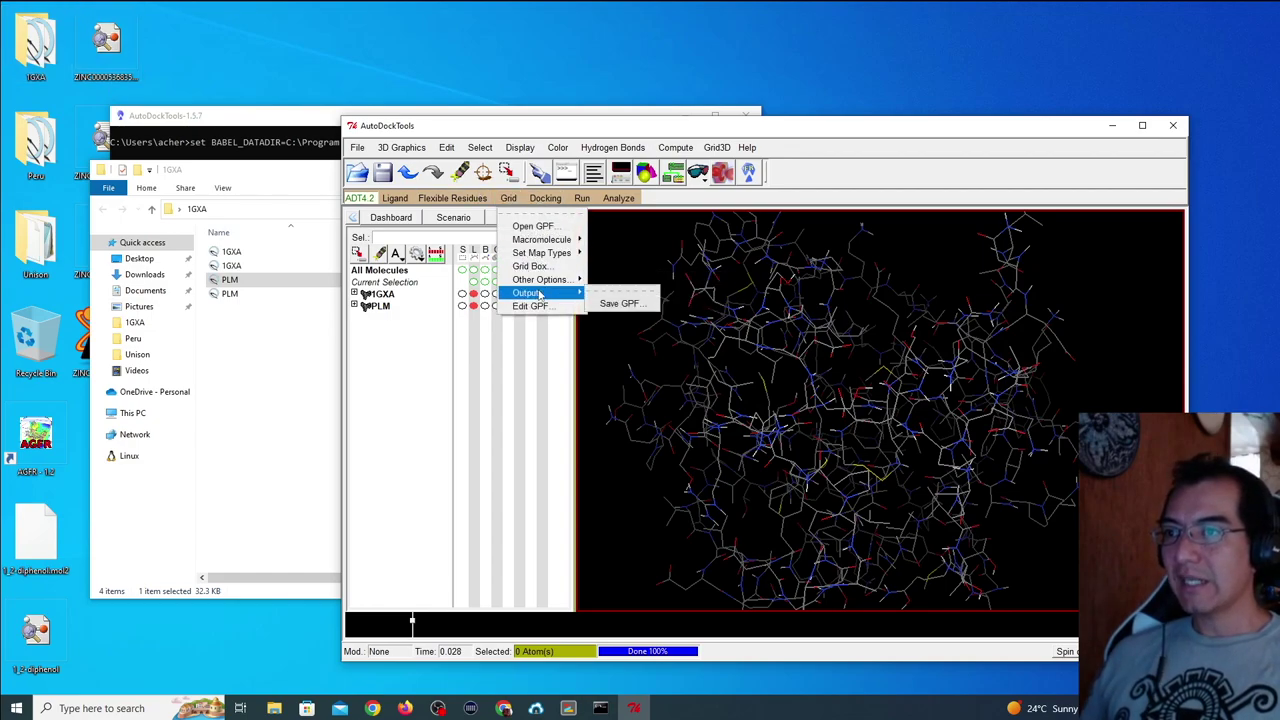
pyautogui.click(618, 306)
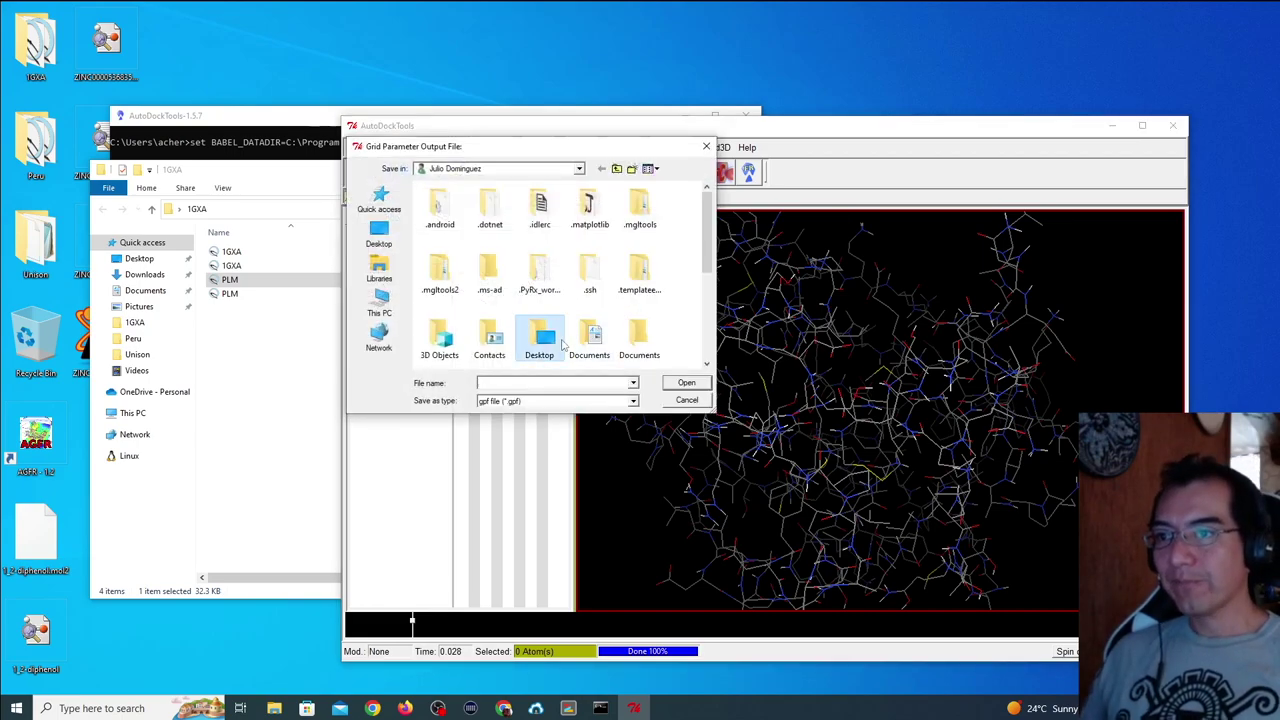
pyautogui.doubleClick(558, 342)
pyautogui.doubleClick(462, 206)
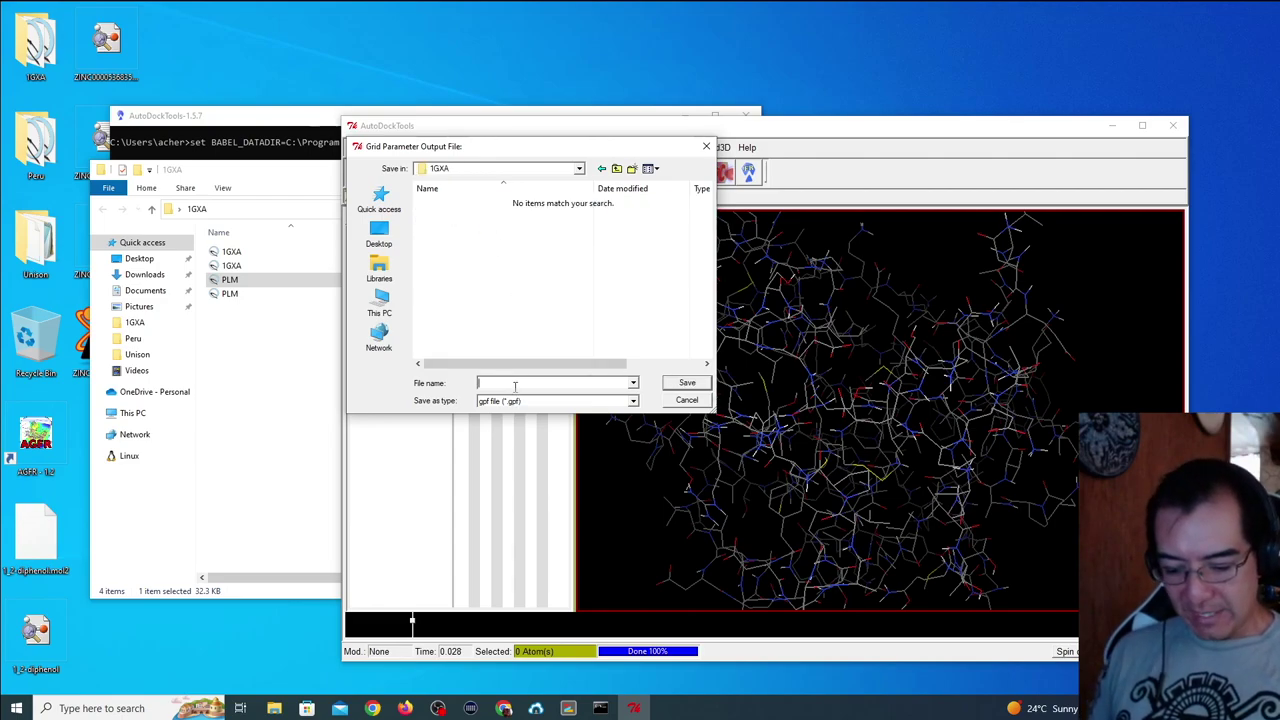
pyautogui.write('PLM.')
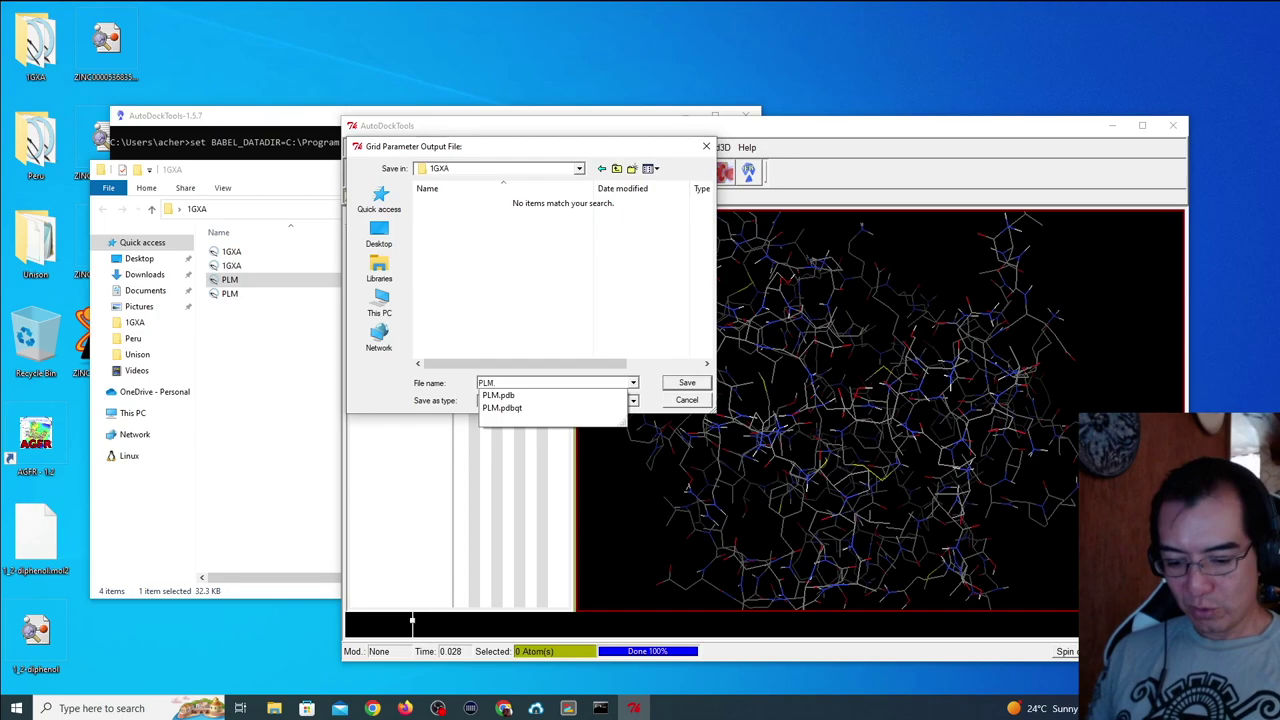
pyautogui.write('gpf')
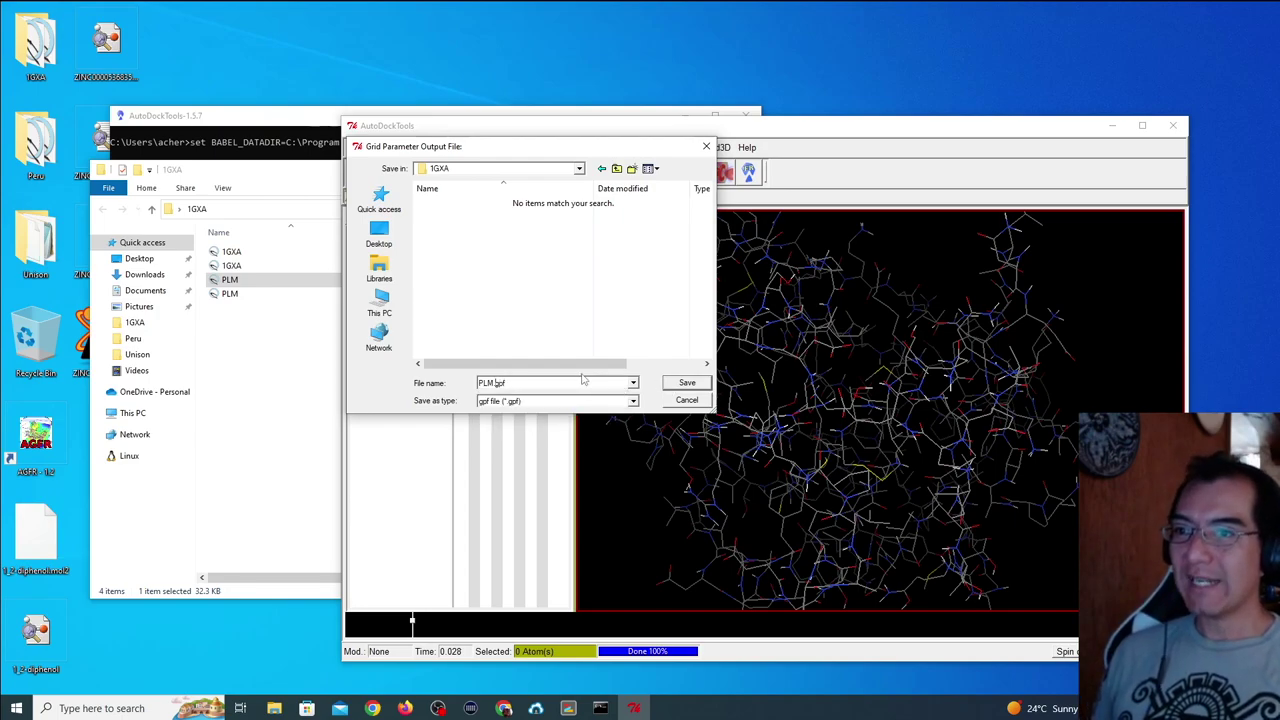
pyautogui.press('BackSpace')
pyautogui.press('BackSpace')
pyautogui.press('BackSpace')
pyautogui.write('1GXA')
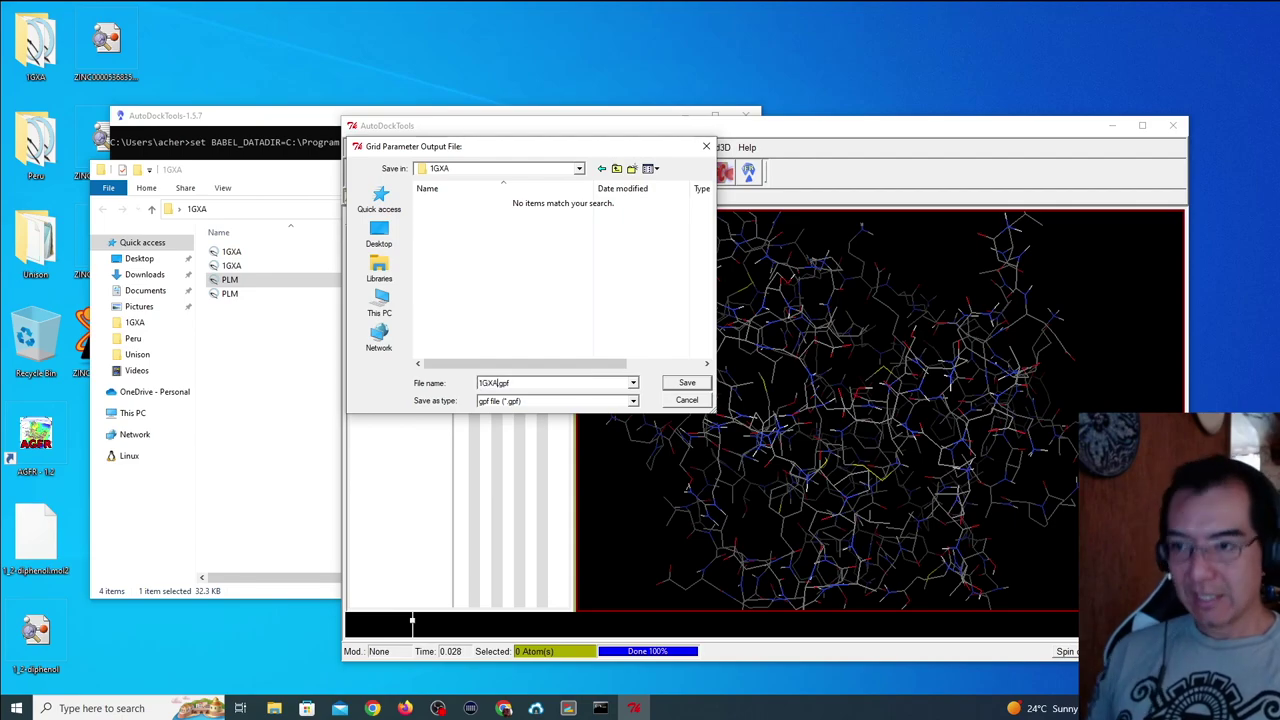
pyautogui.click(700, 383)
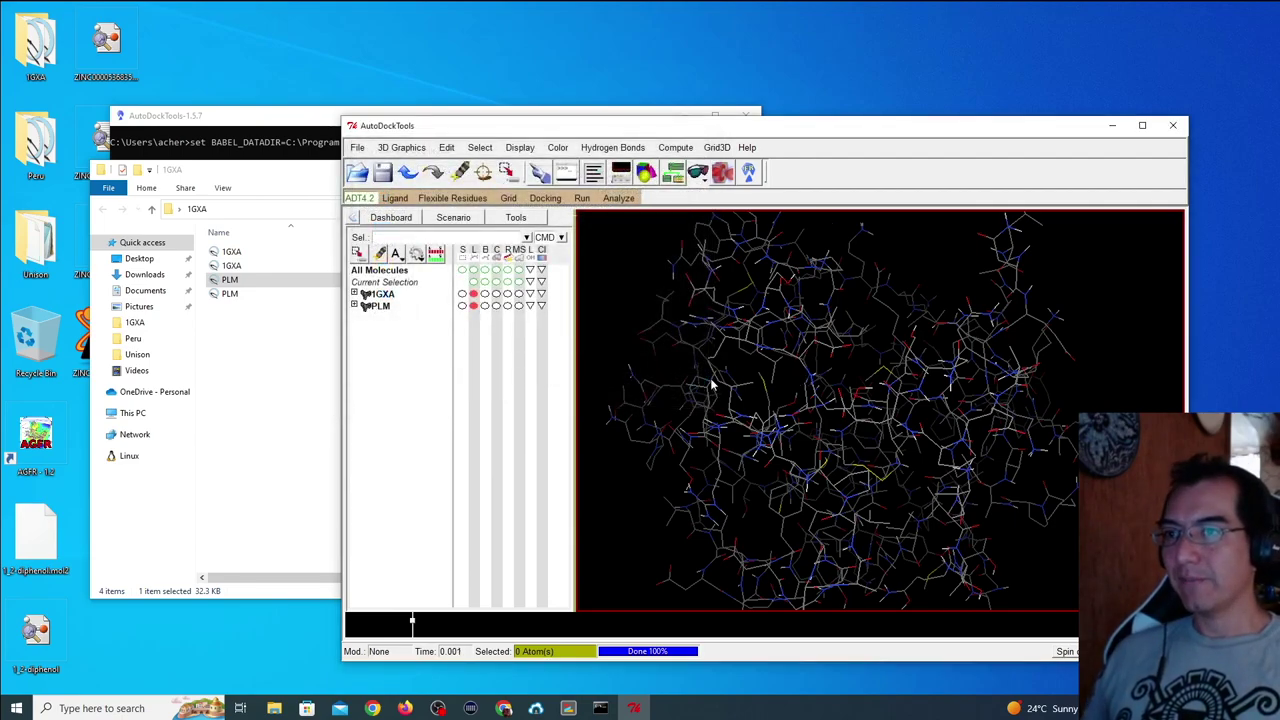
# Set the 1GXA PDBQT file from the Desktop's 1GXA folder as the rigid macromolecule for docking.
pyautogui.click(508, 198)
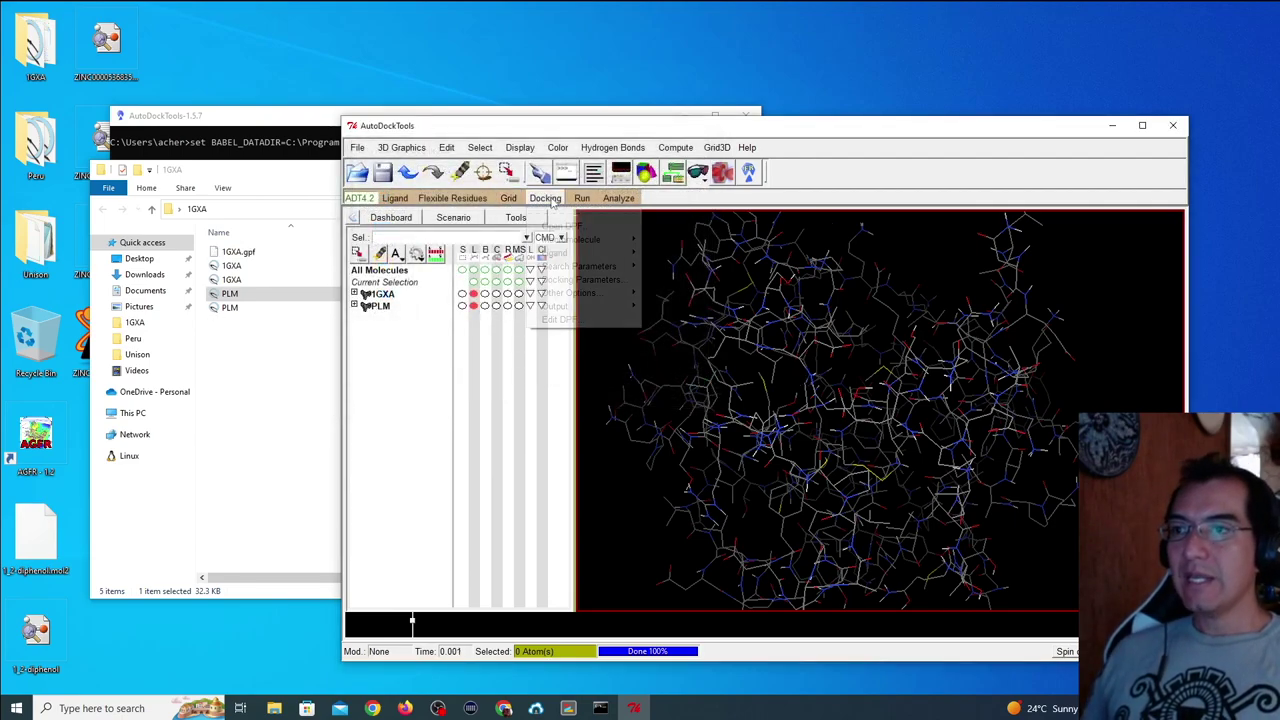
pyautogui.click(545, 198)
pyautogui.moveTo(565, 242)
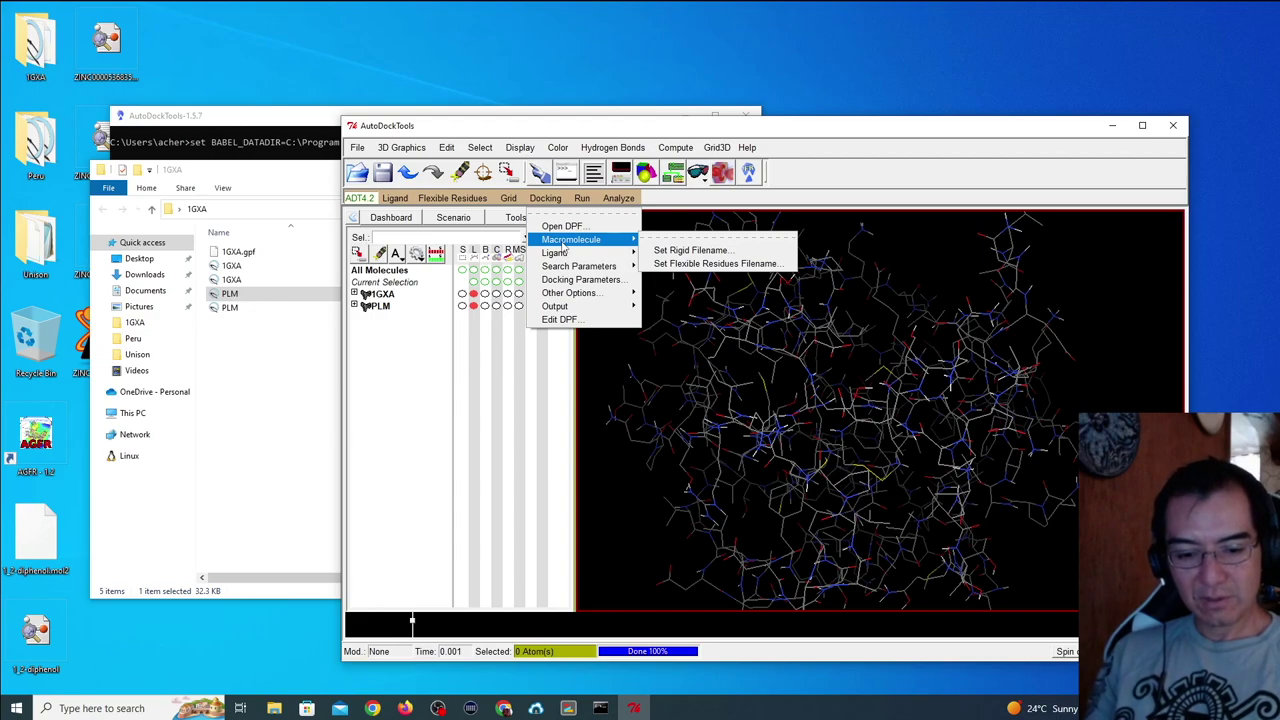
pyautogui.click(663, 254)
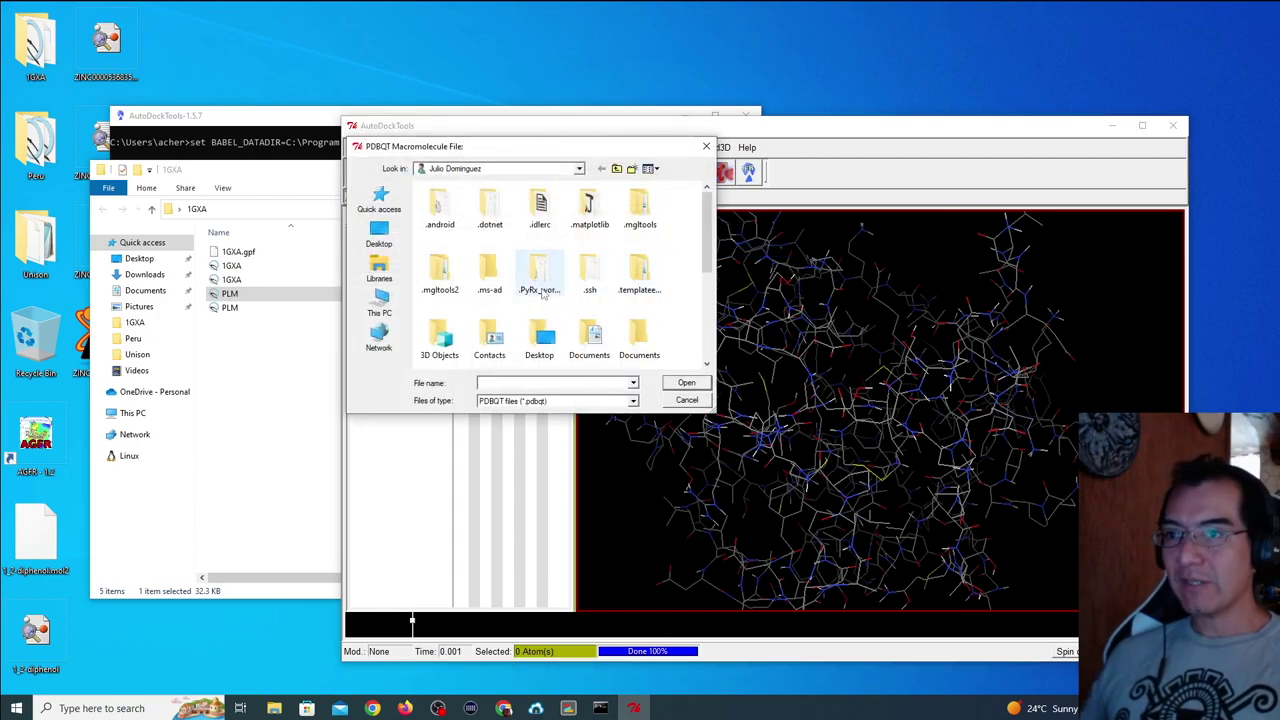
pyautogui.doubleClick(548, 342)
pyautogui.doubleClick(442, 204)
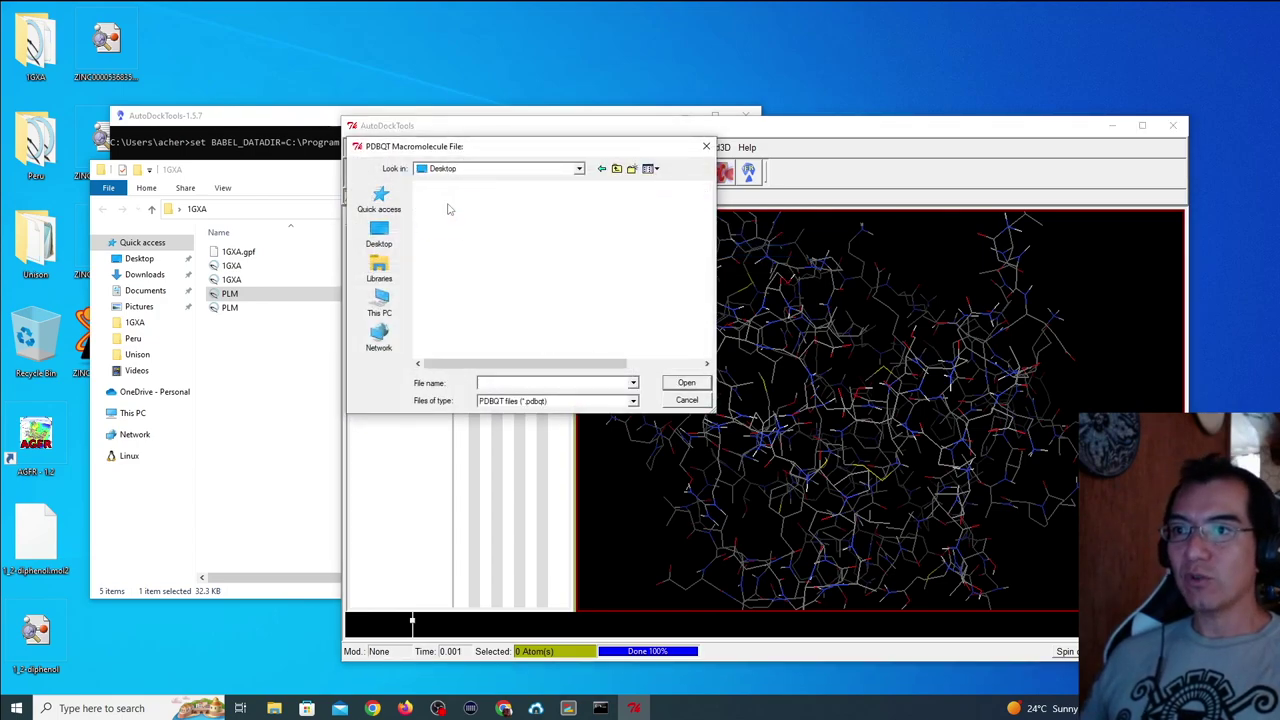
pyautogui.click(440, 203)
pyautogui.click(687, 384)
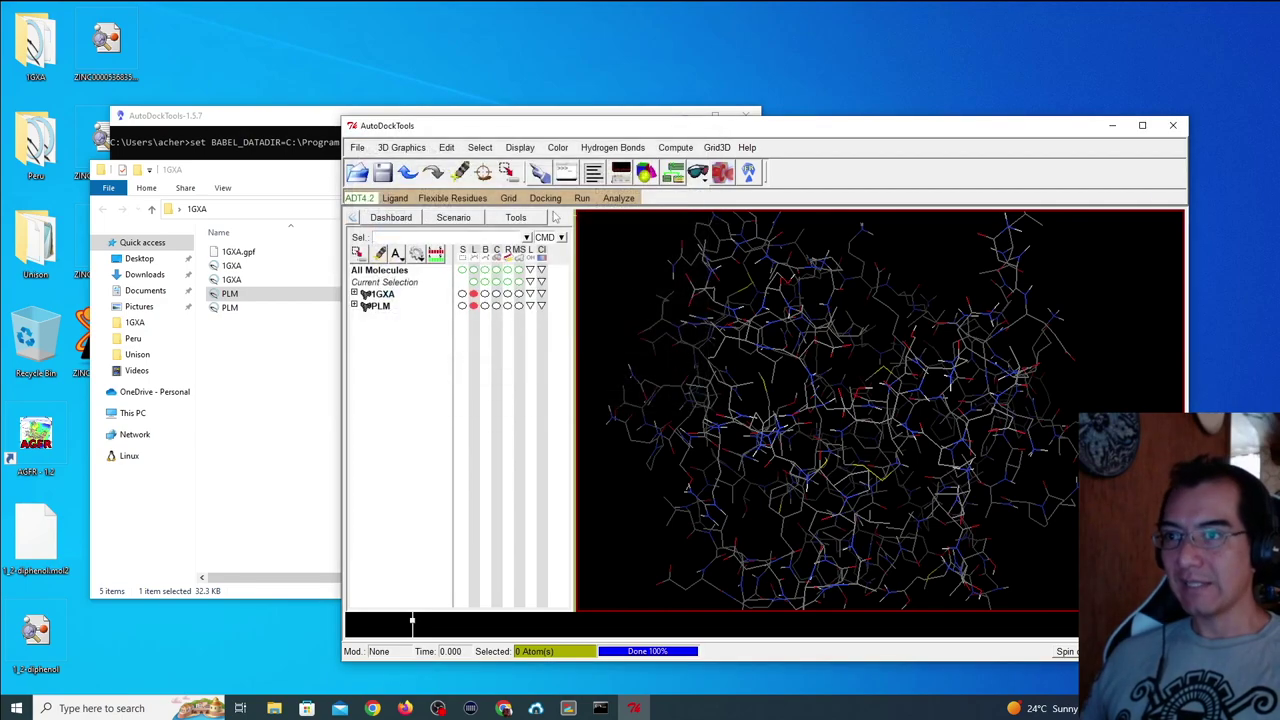
# Choose the already loaded PLM molecule as the docking ligand.
pyautogui.click(545, 197)
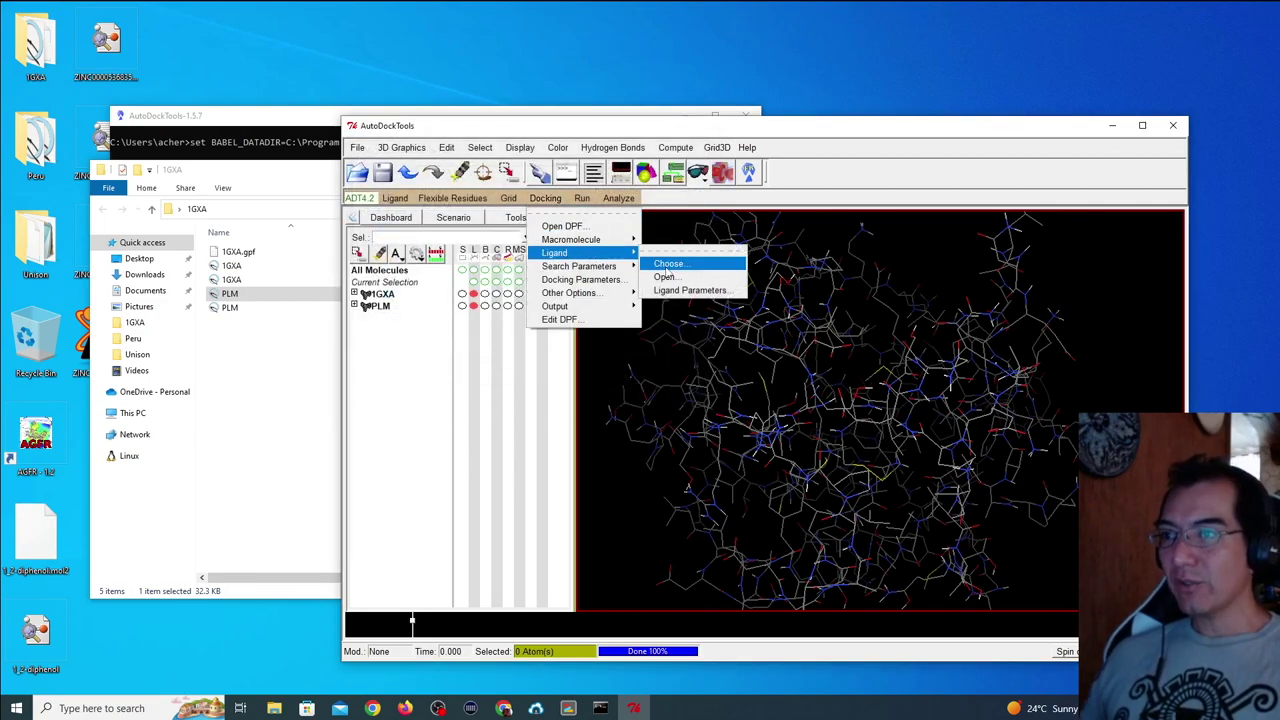
pyautogui.click(666, 264)
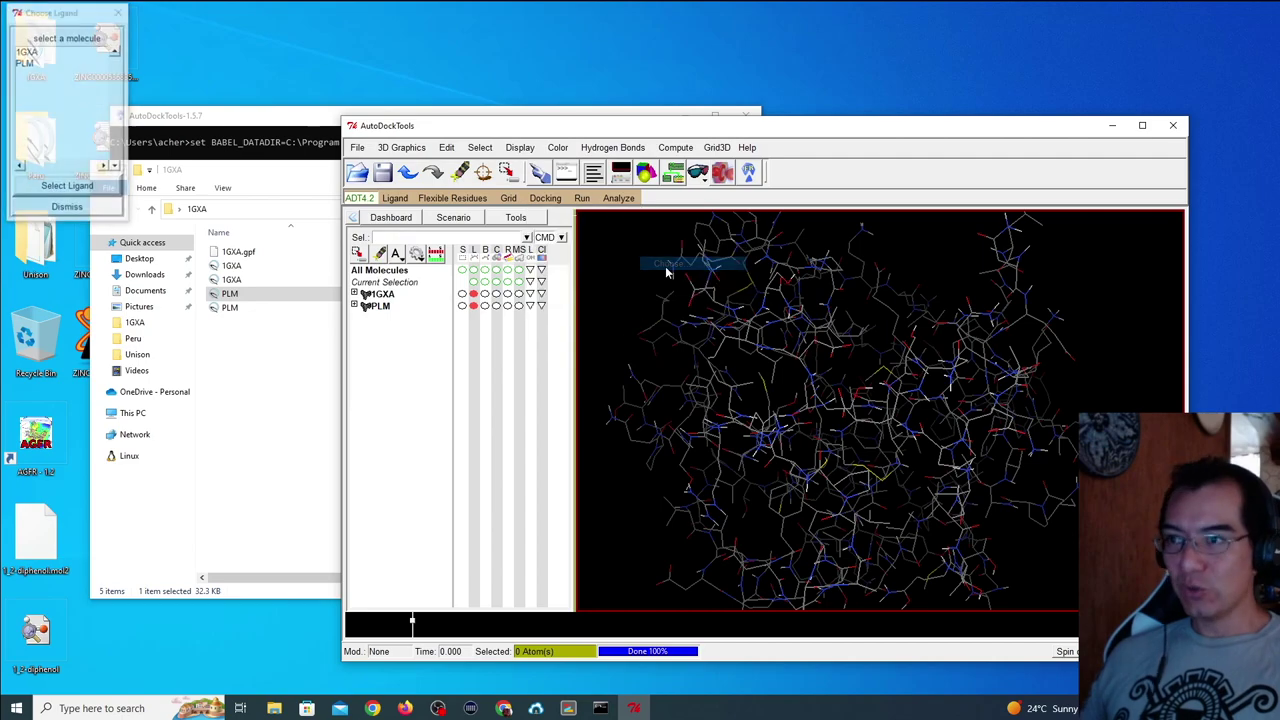
pyautogui.click(40, 62)
pyautogui.click(91, 194)
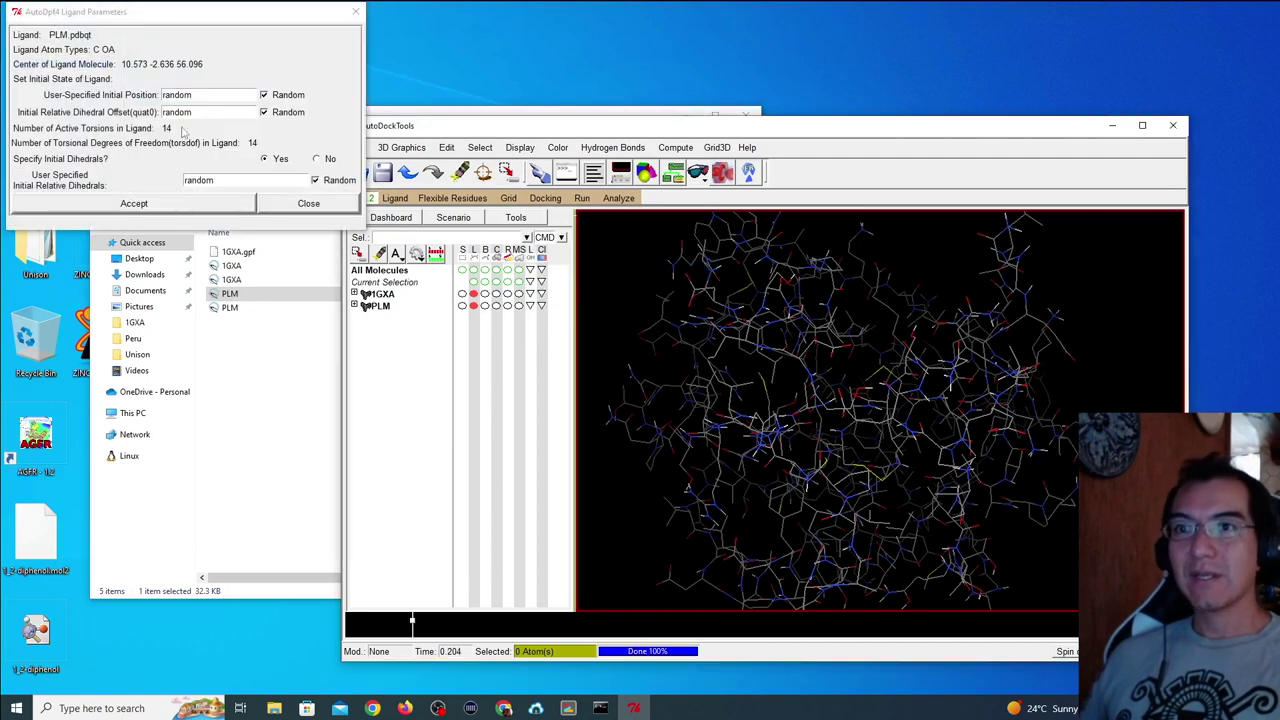
# Accept the ligand parameters with a random initial state and accept the docking run options with all defaults.
pyautogui.click(215, 203)
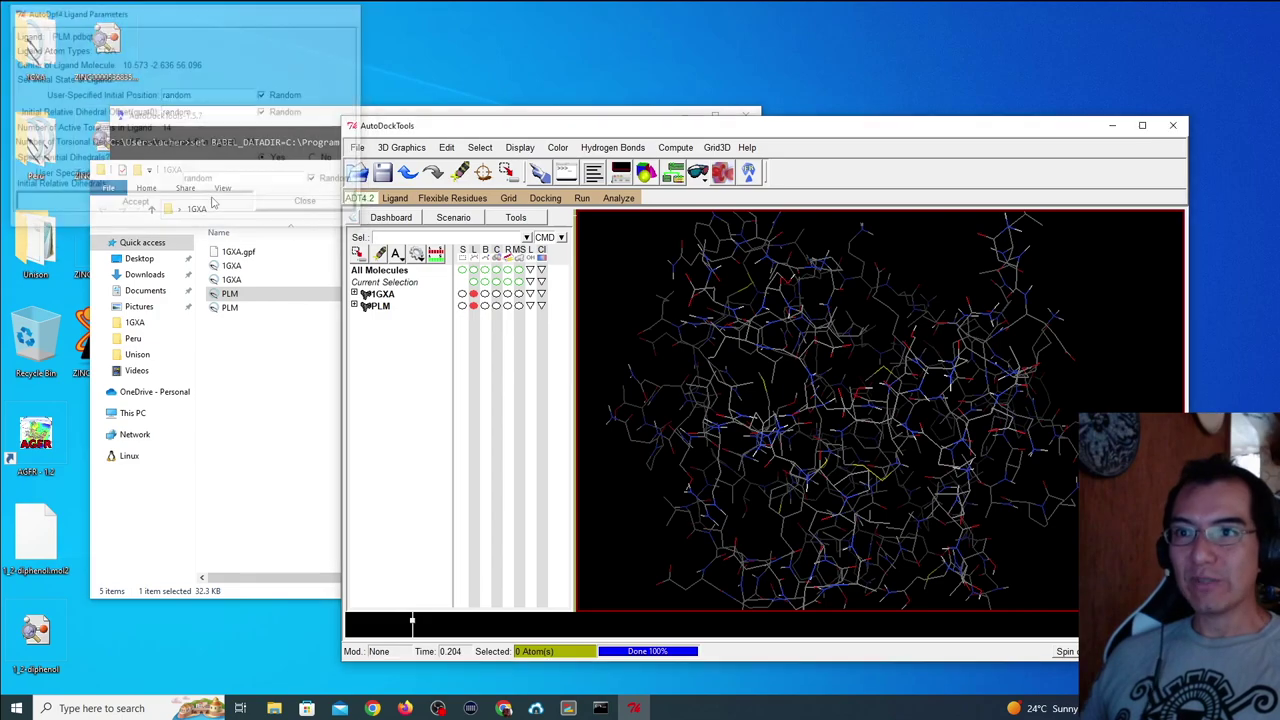
pyautogui.click(545, 198)
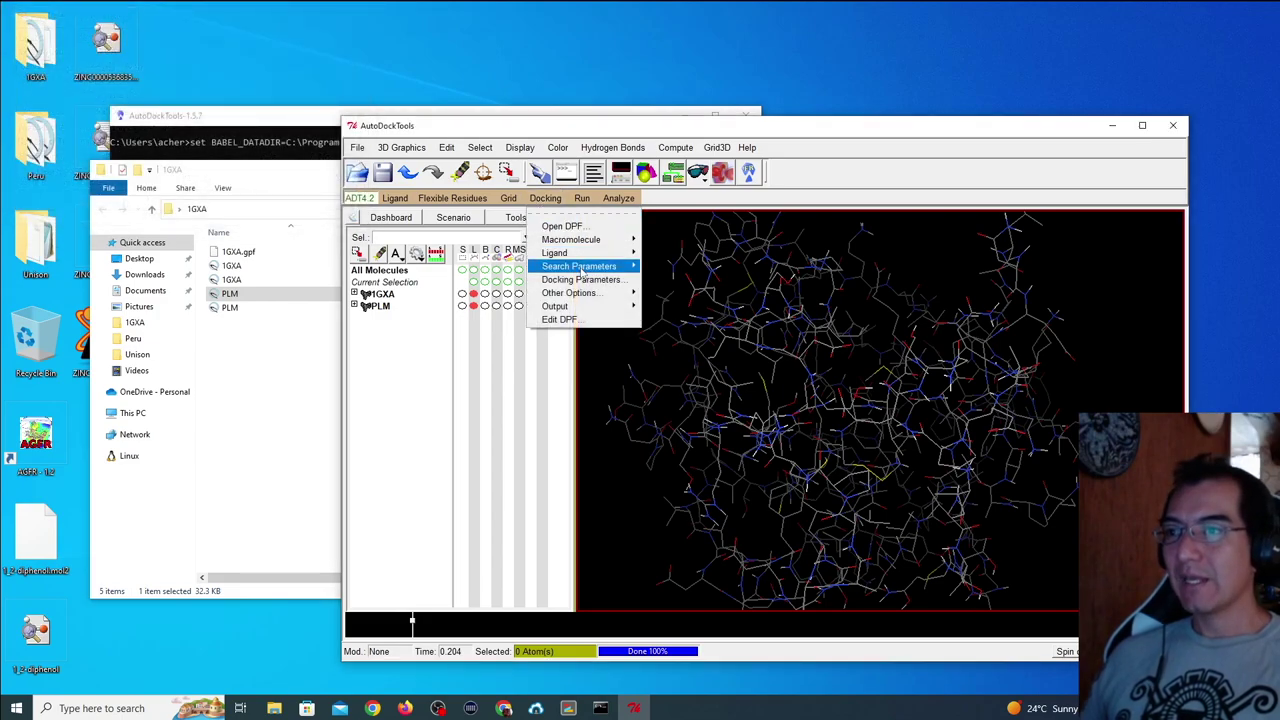
pyautogui.moveTo(580, 268)
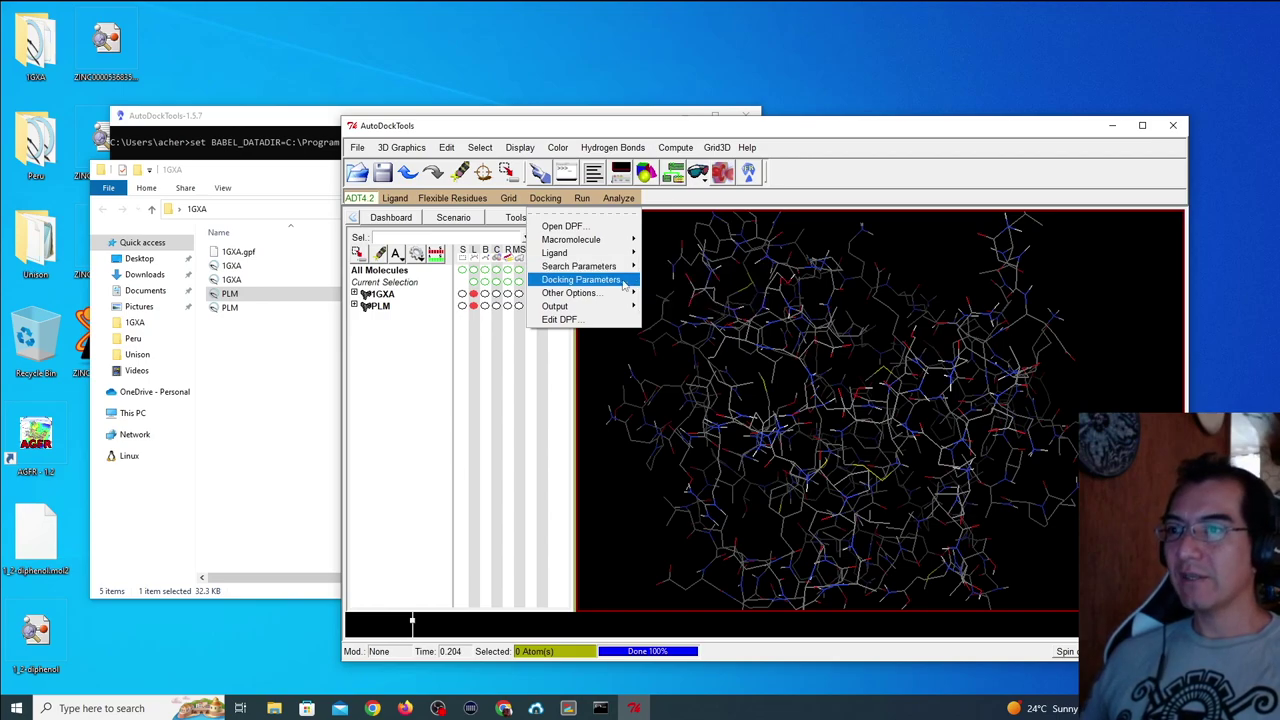
pyautogui.click(622, 280)
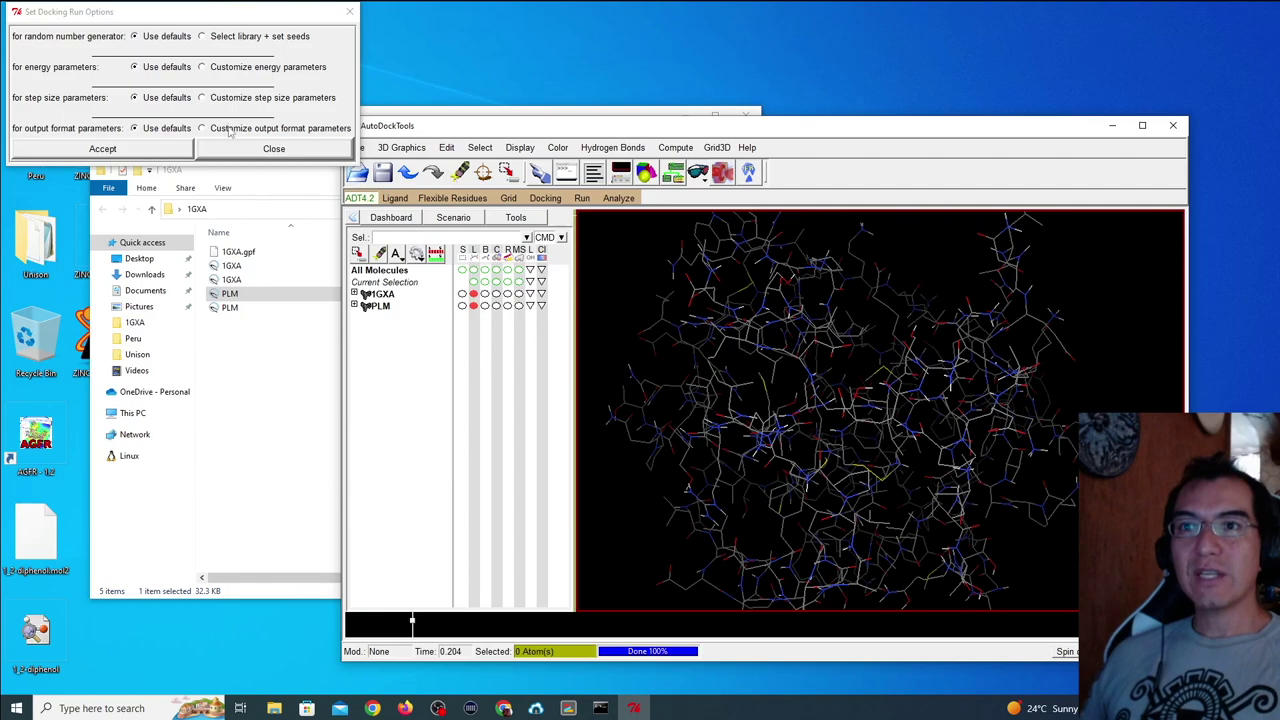
pyautogui.click(188, 151)
pyautogui.click(546, 198)
pyautogui.moveTo(580, 296)
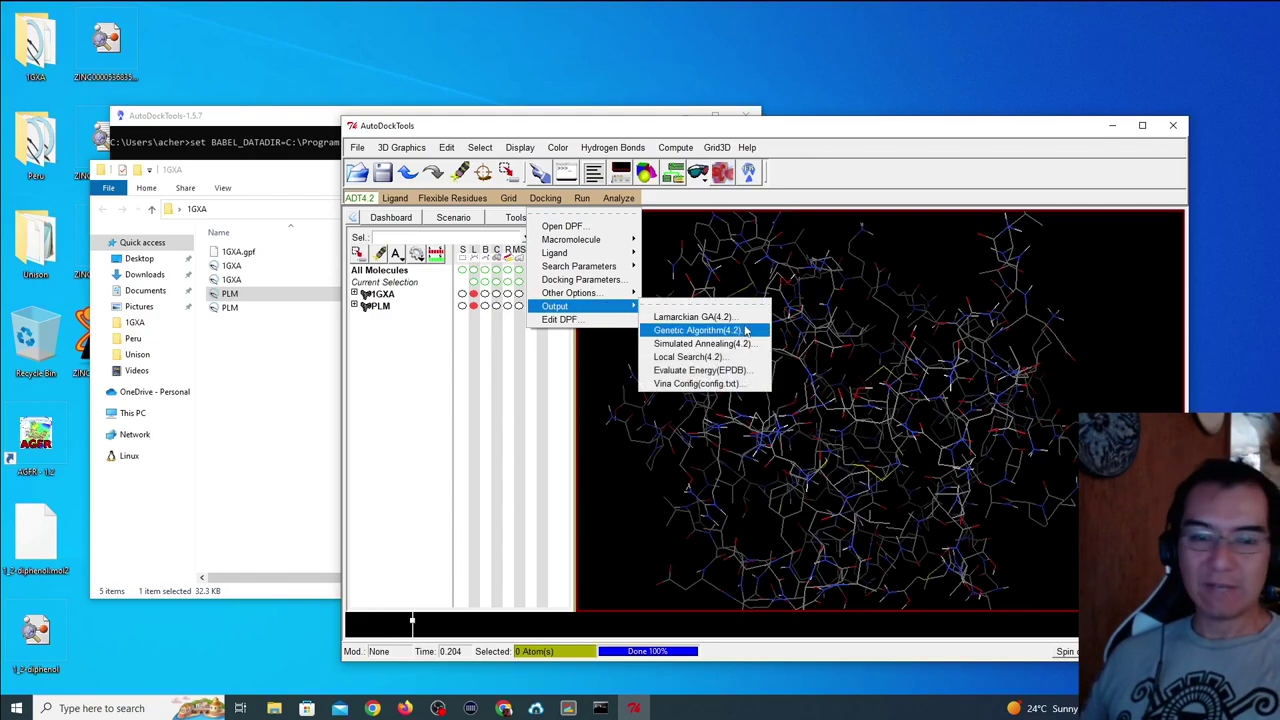
pyautogui.click(708, 331)
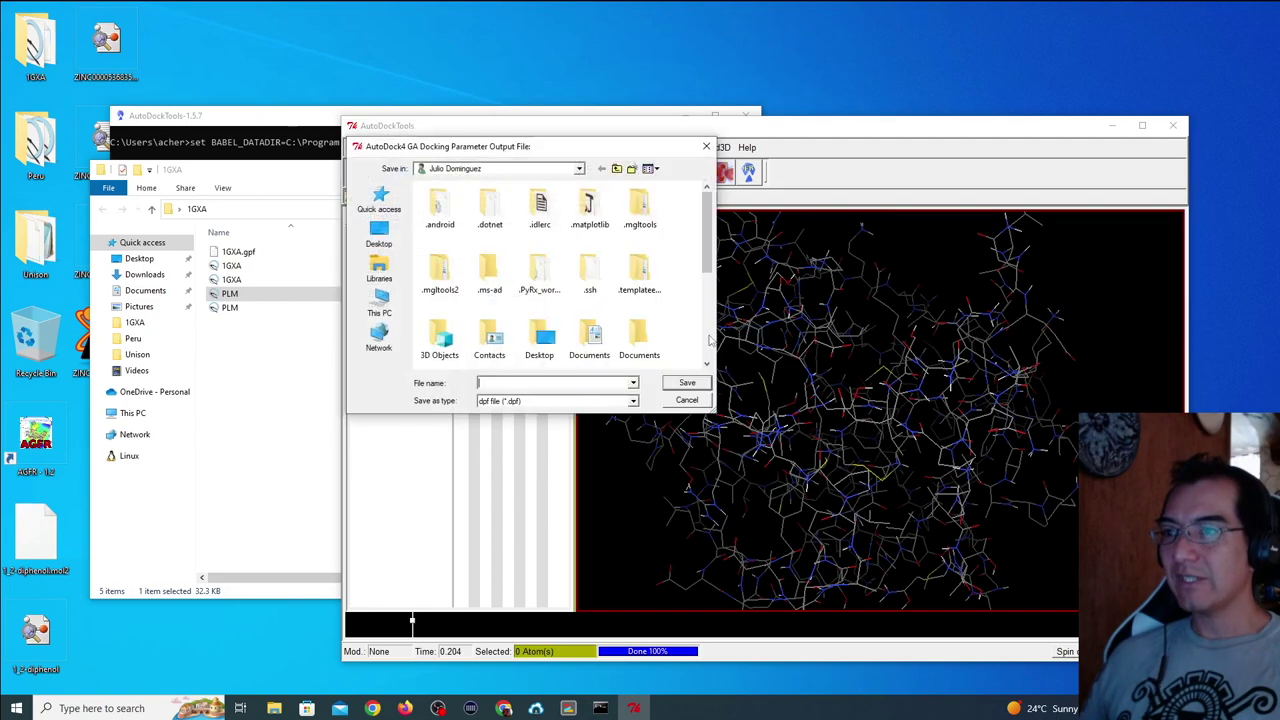
pyautogui.doubleClick(540, 343)
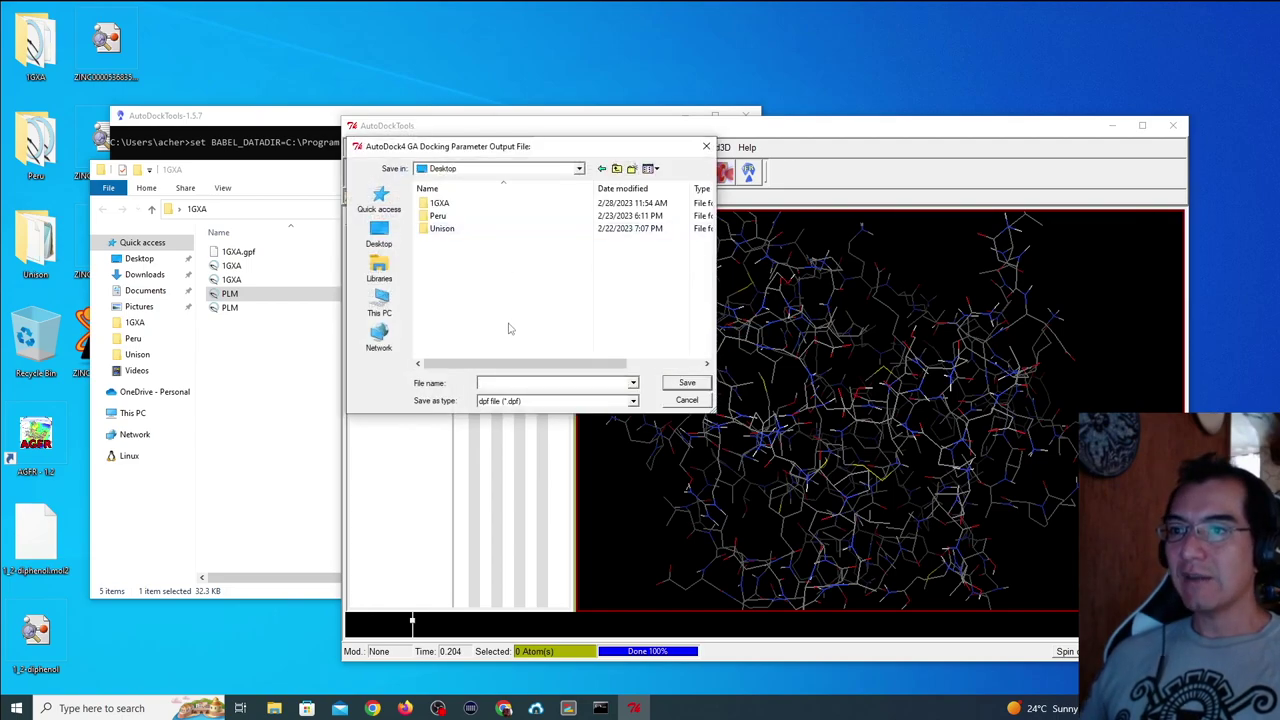
pyautogui.click(686, 400)
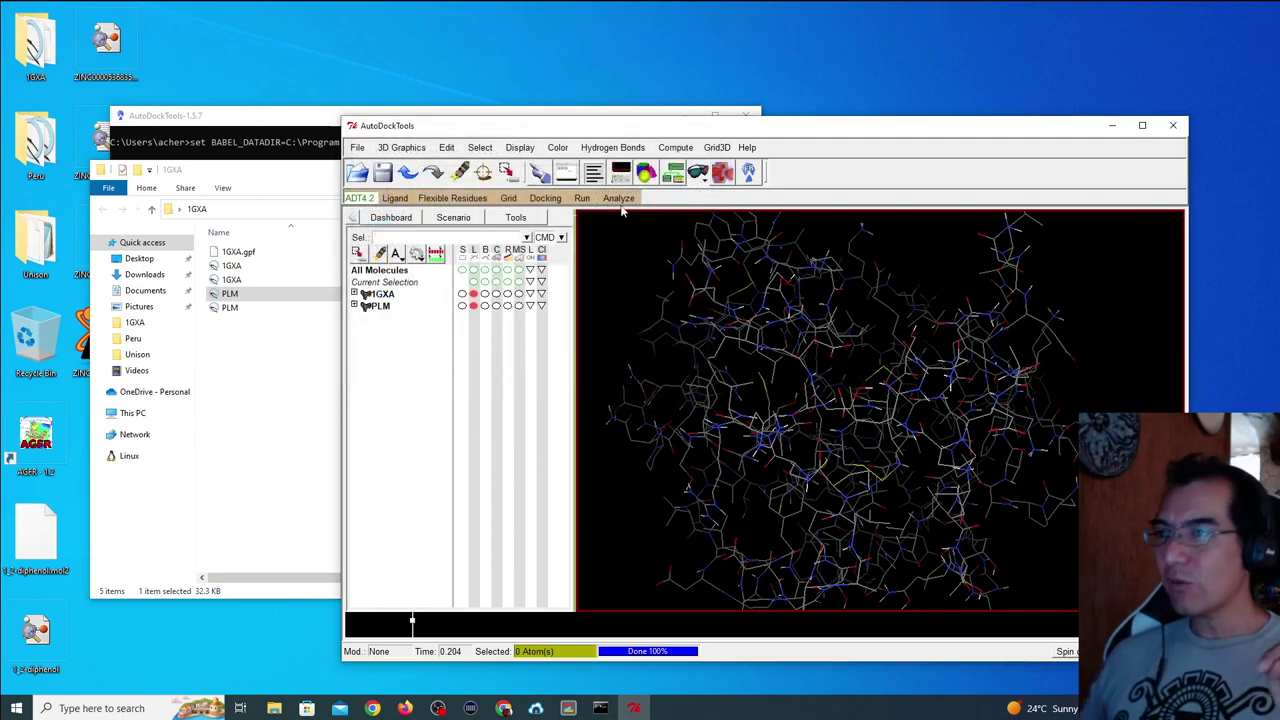
# Accept the genetic algorithm search parameters with 10 GA runs, population size 150 and a medium maximum of 2500000 evals.
pyautogui.click(563, 199)
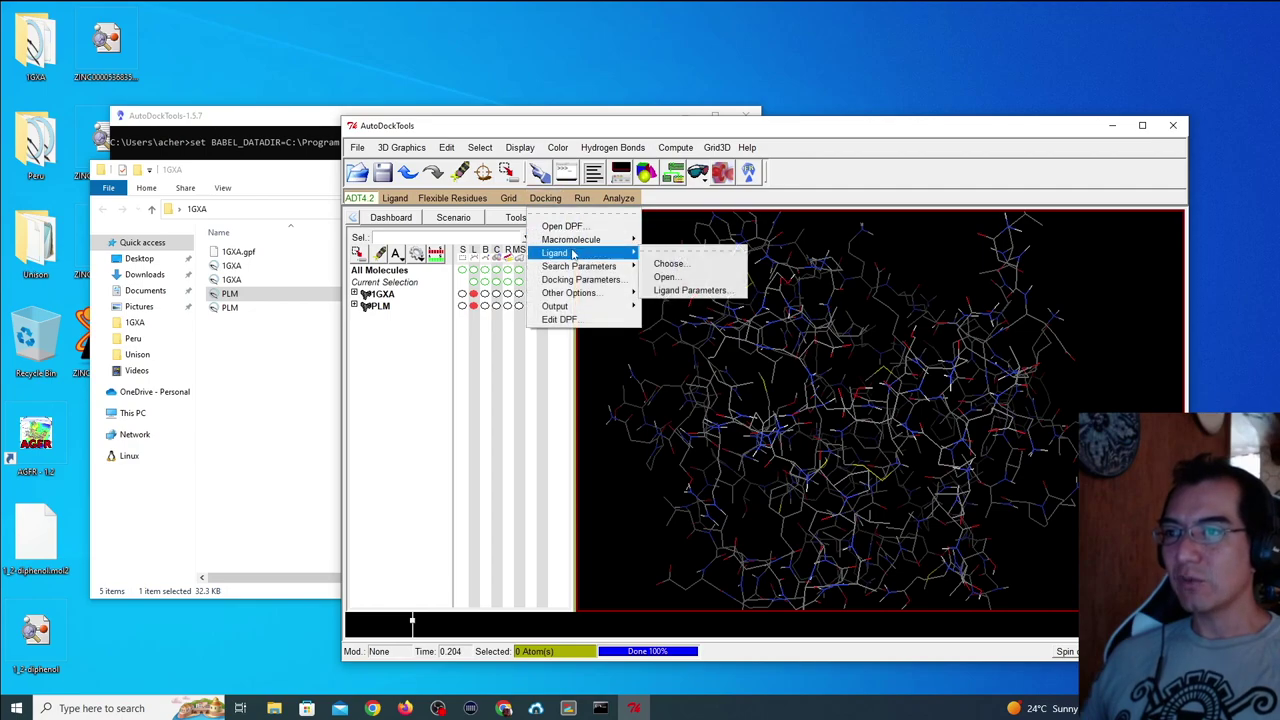
pyautogui.click(688, 276)
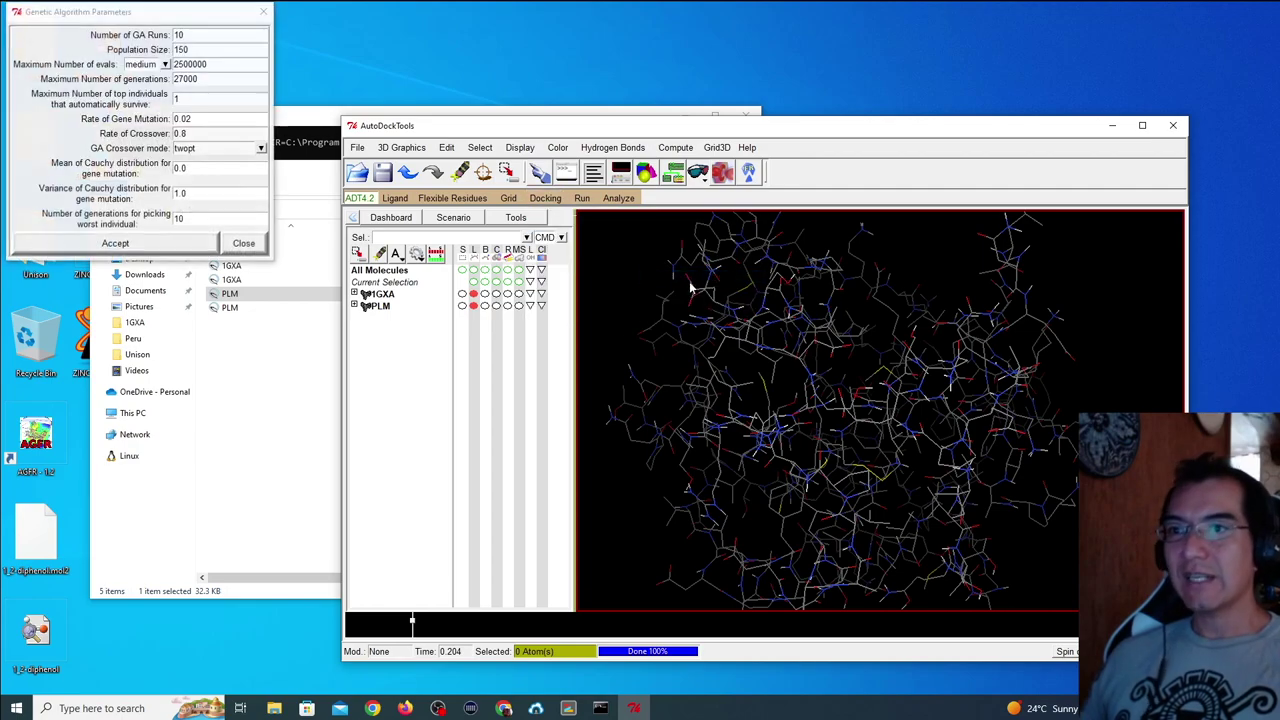
pyautogui.moveTo(187, 12); pyautogui.dragTo(761, 286)
pyautogui.doubleClick(756, 308)
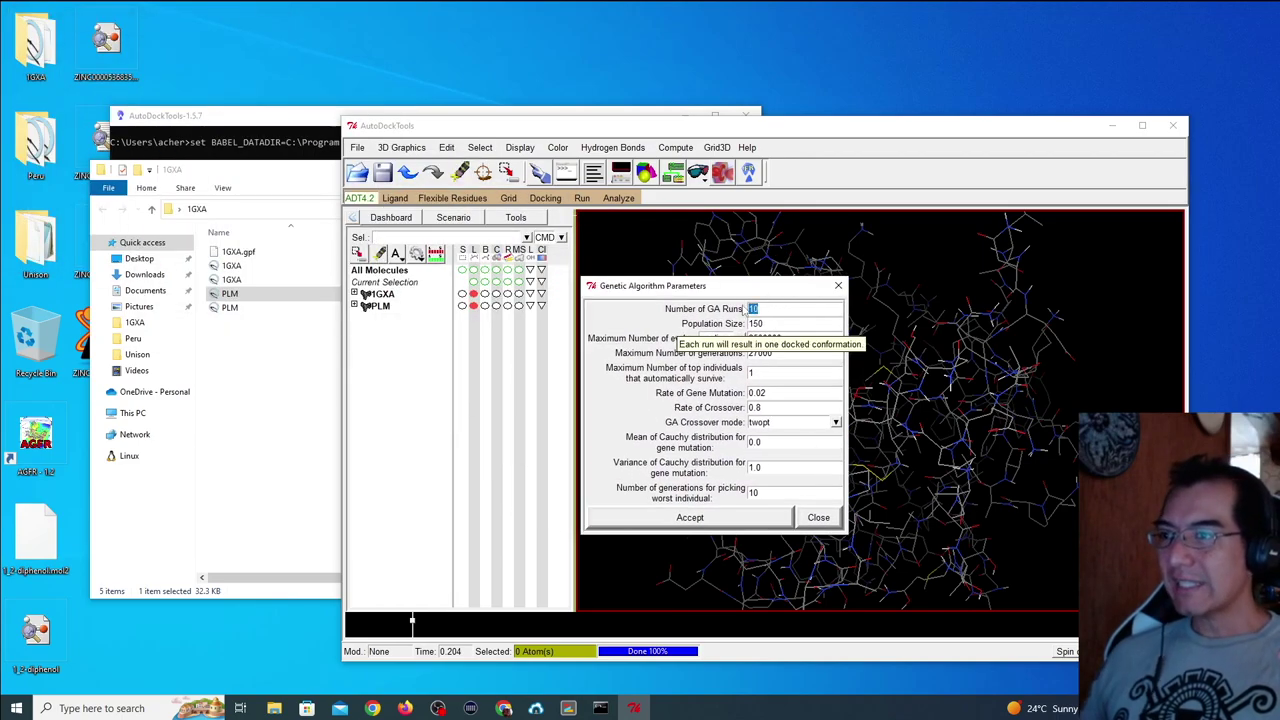
pyautogui.doubleClick(770, 338)
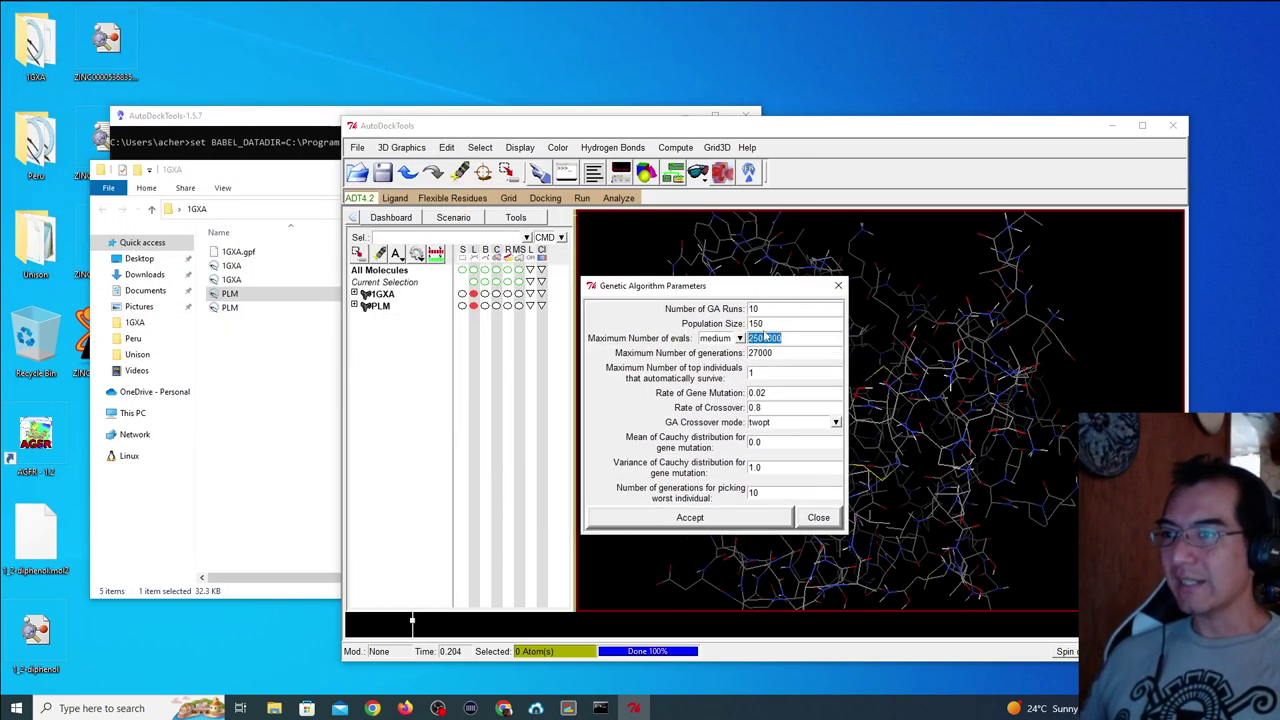
pyautogui.doubleClick(756, 323)
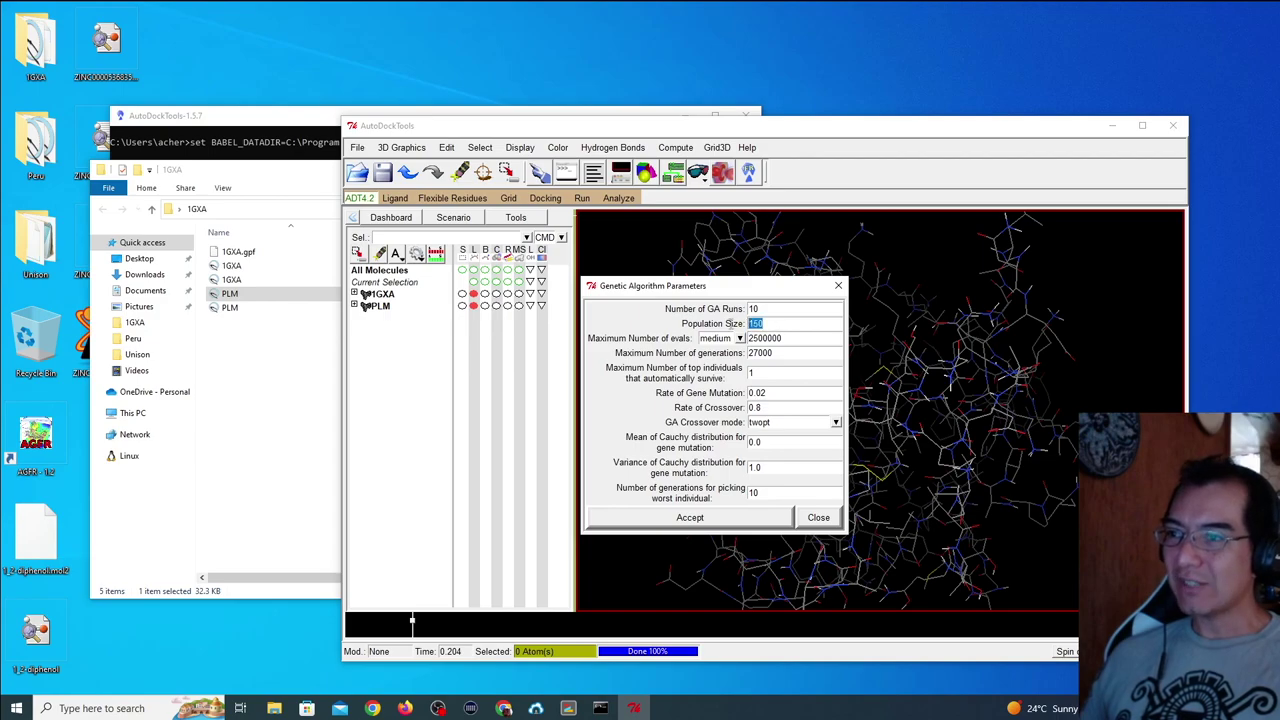
pyautogui.doubleClick(790, 338)
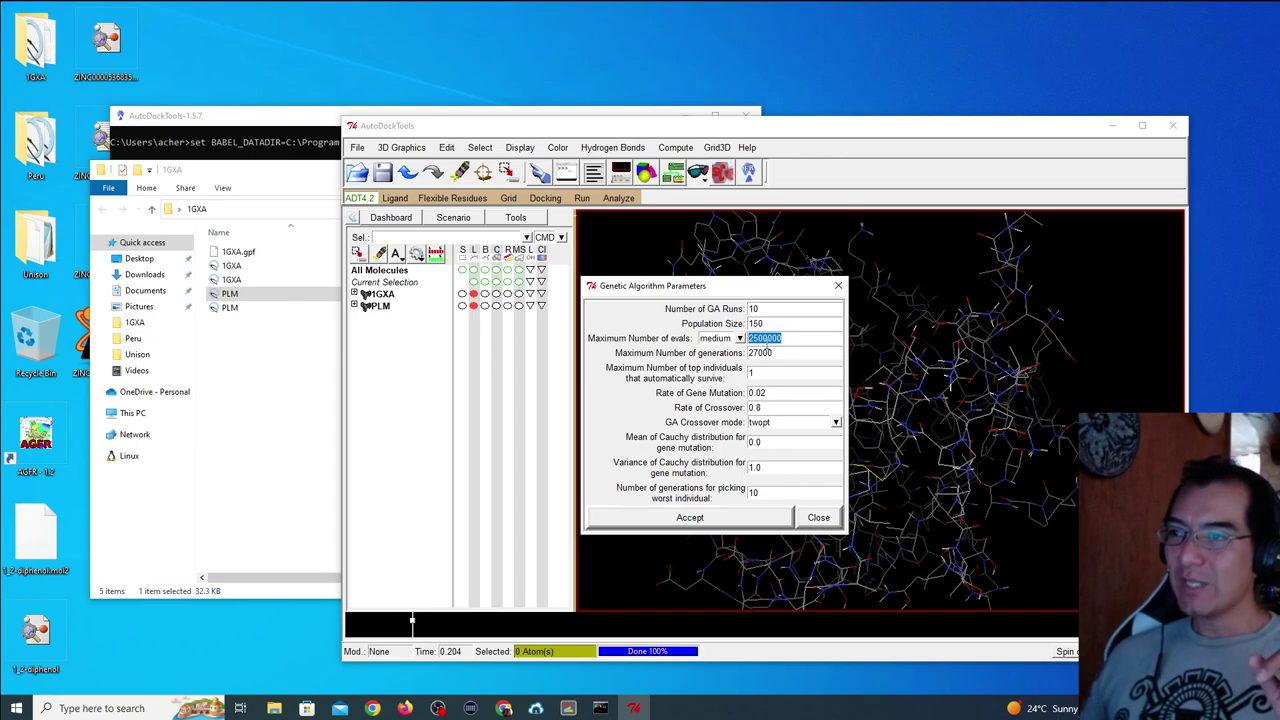
pyautogui.doubleClick(791, 338)
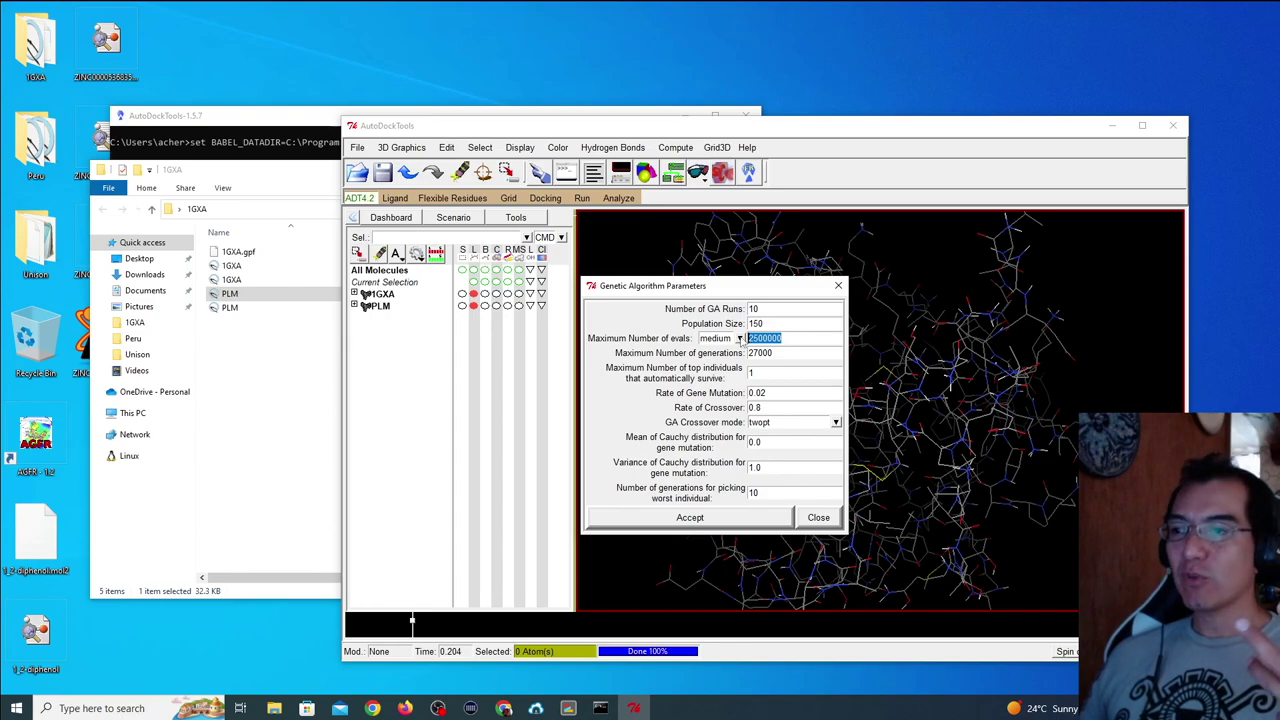
pyautogui.doubleClick(764, 309)
pyautogui.click(728, 519)
# Save the Genetic Algorithm (4.2) docking parameter file as 1GXA.dpf in the Desktop's 1GXA folder.
pyautogui.click(545, 197)
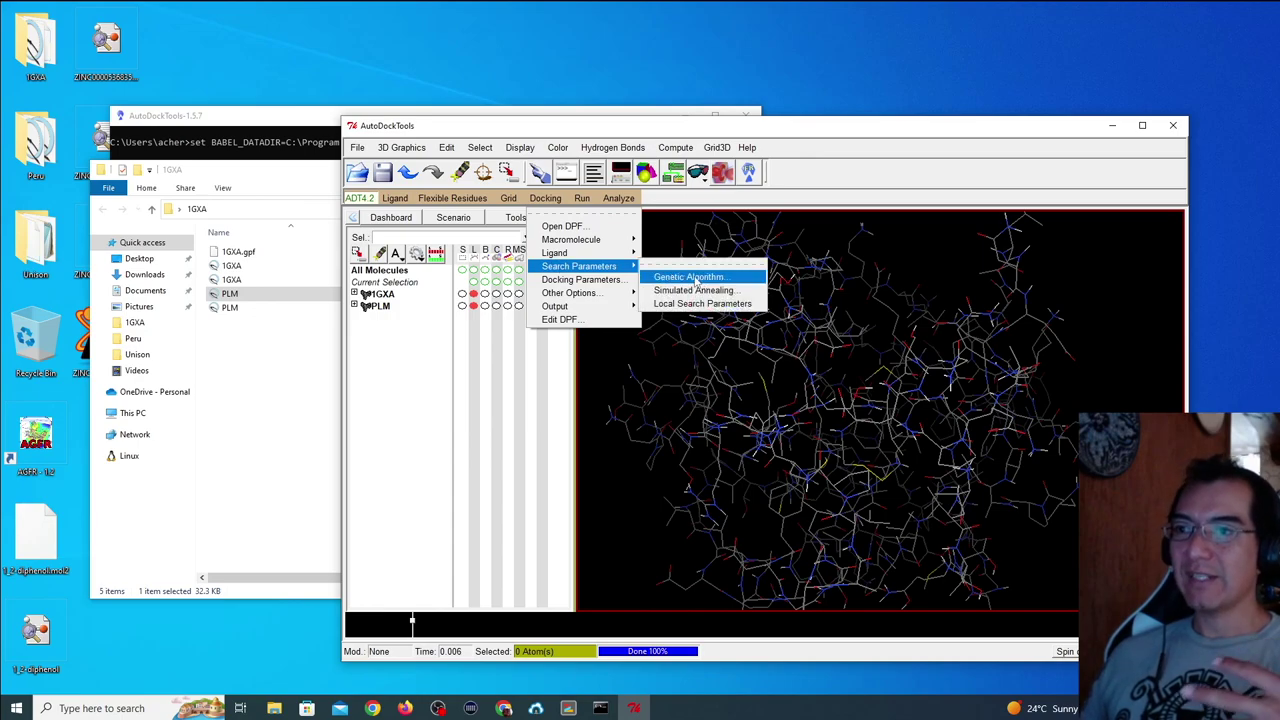
pyautogui.moveTo(590, 308)
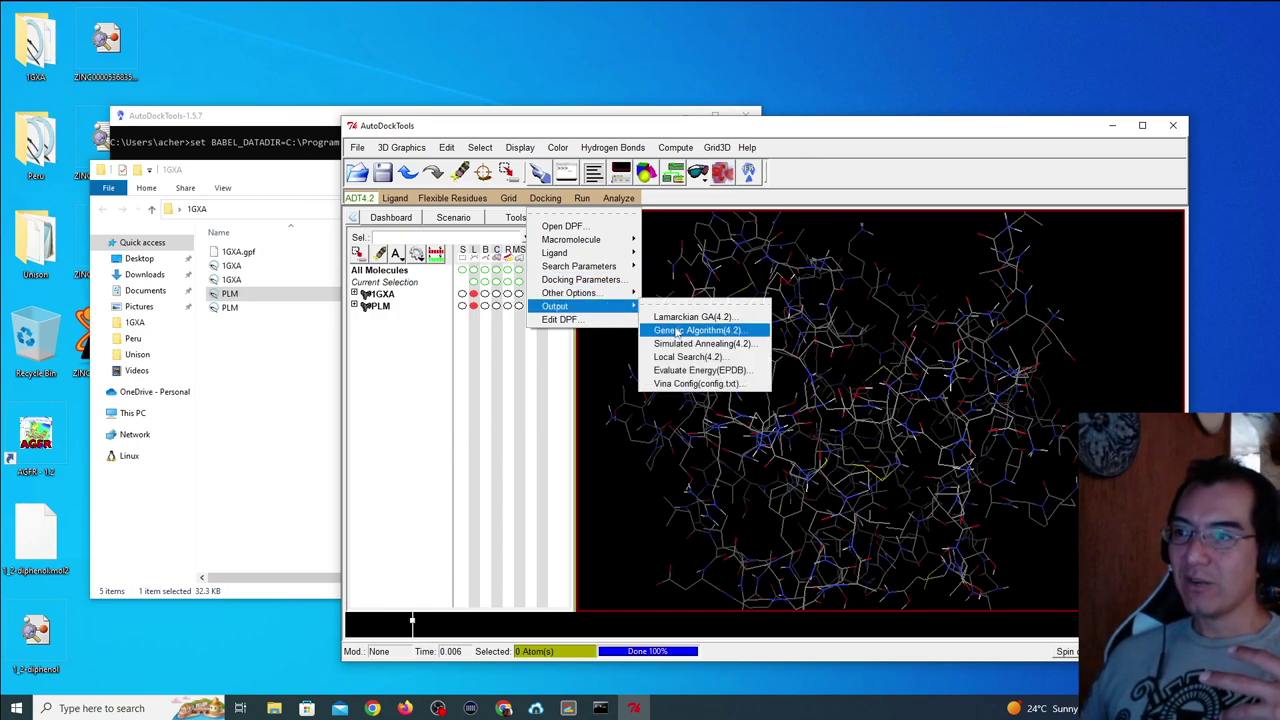
pyautogui.click(677, 331)
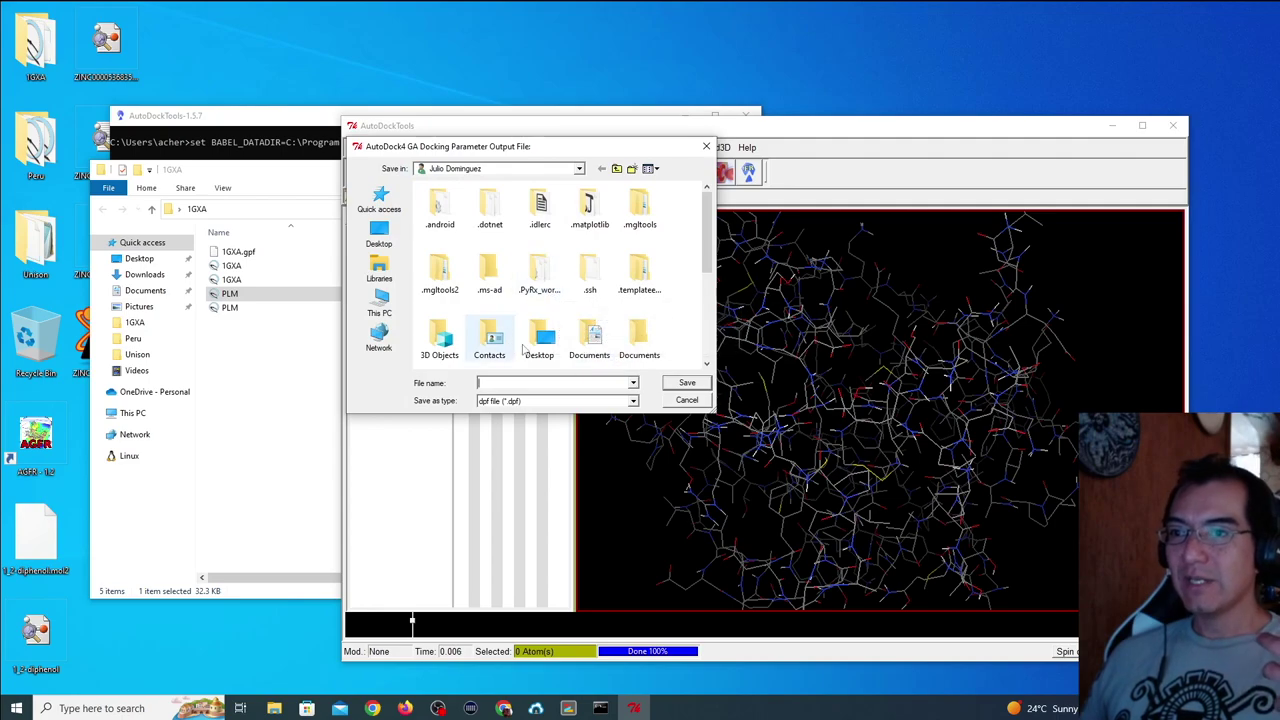
pyautogui.doubleClick(539, 338)
pyautogui.doubleClick(486, 201)
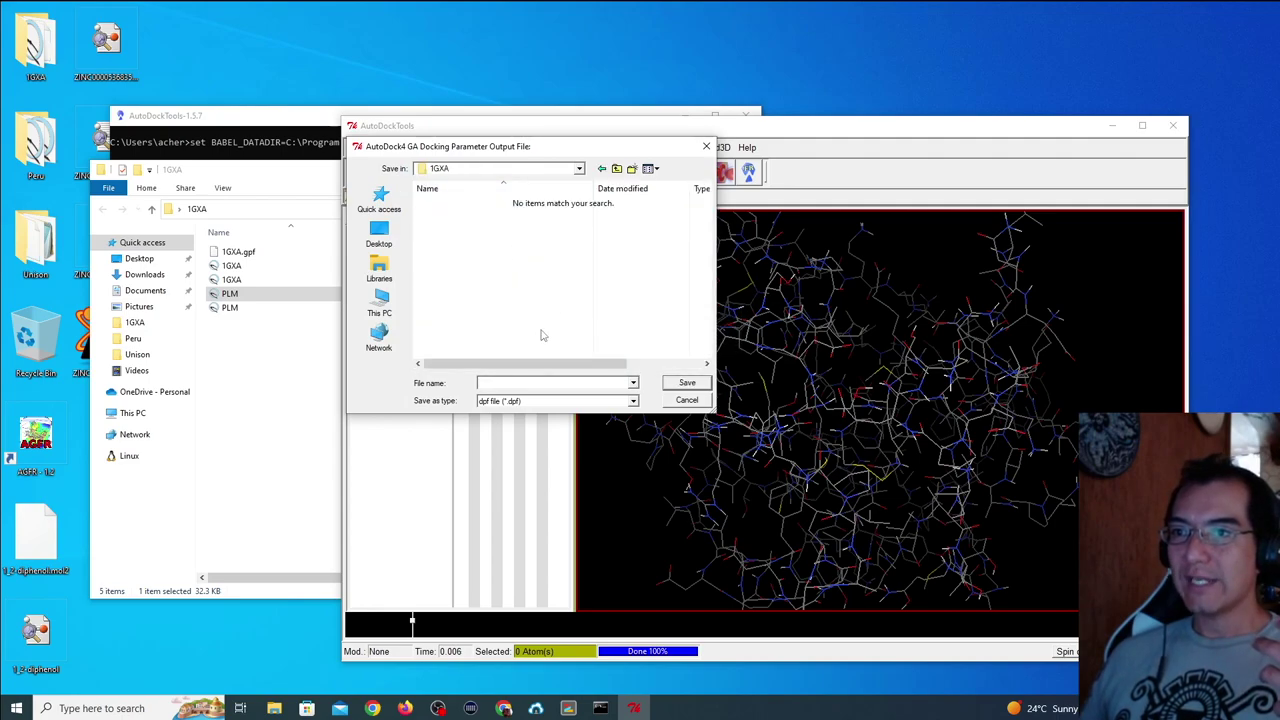
pyautogui.click(541, 382)
pyautogui.write('1')
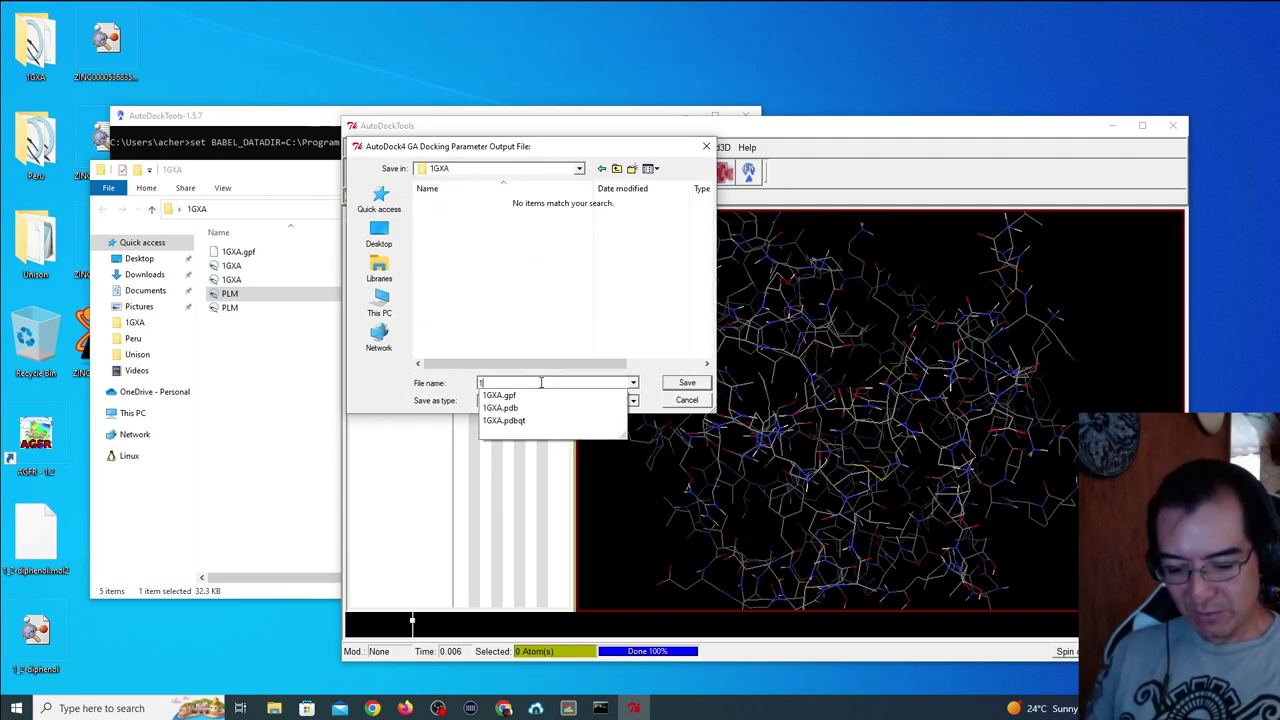
pyautogui.write('GXA.')
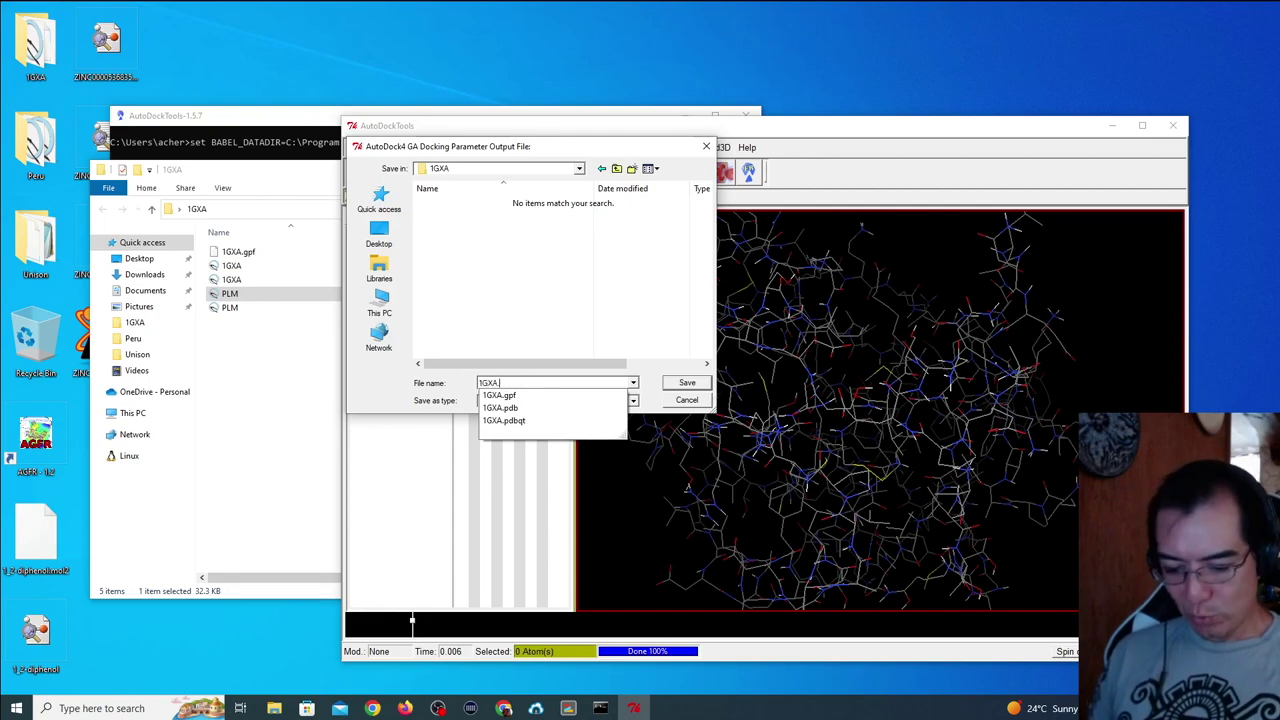
pyautogui.write('dpf')
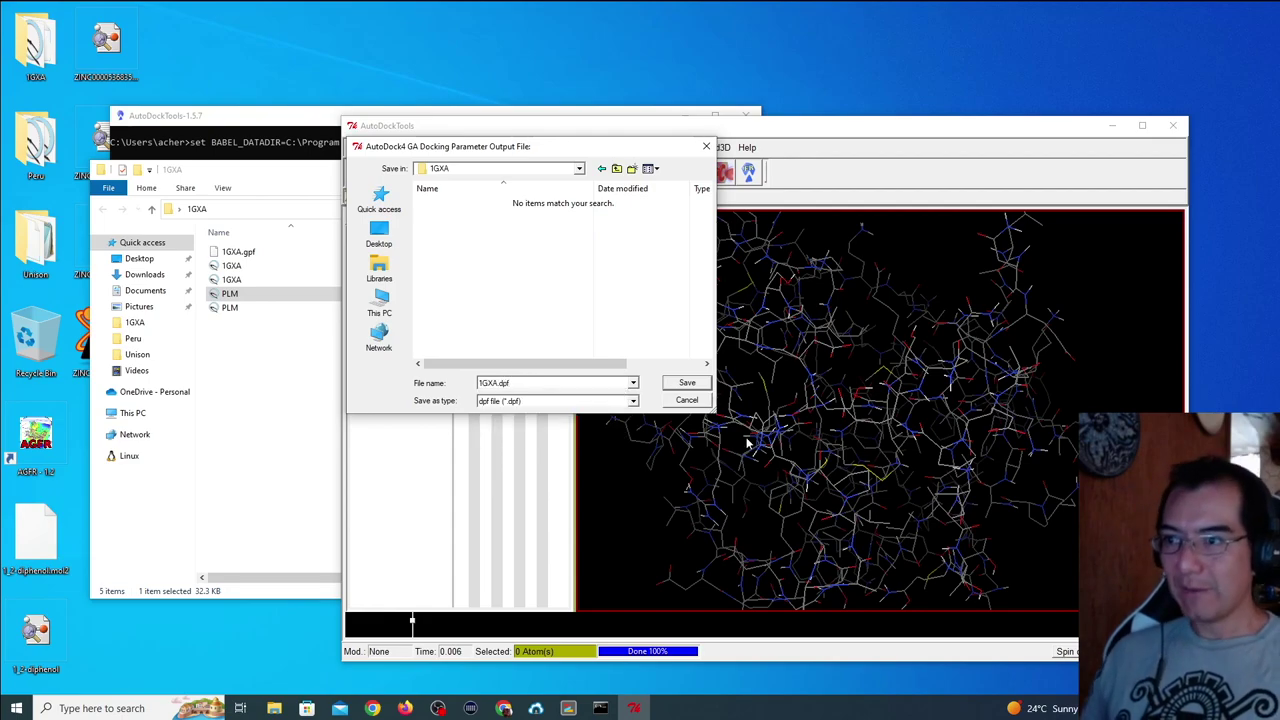
pyautogui.click(681, 386)
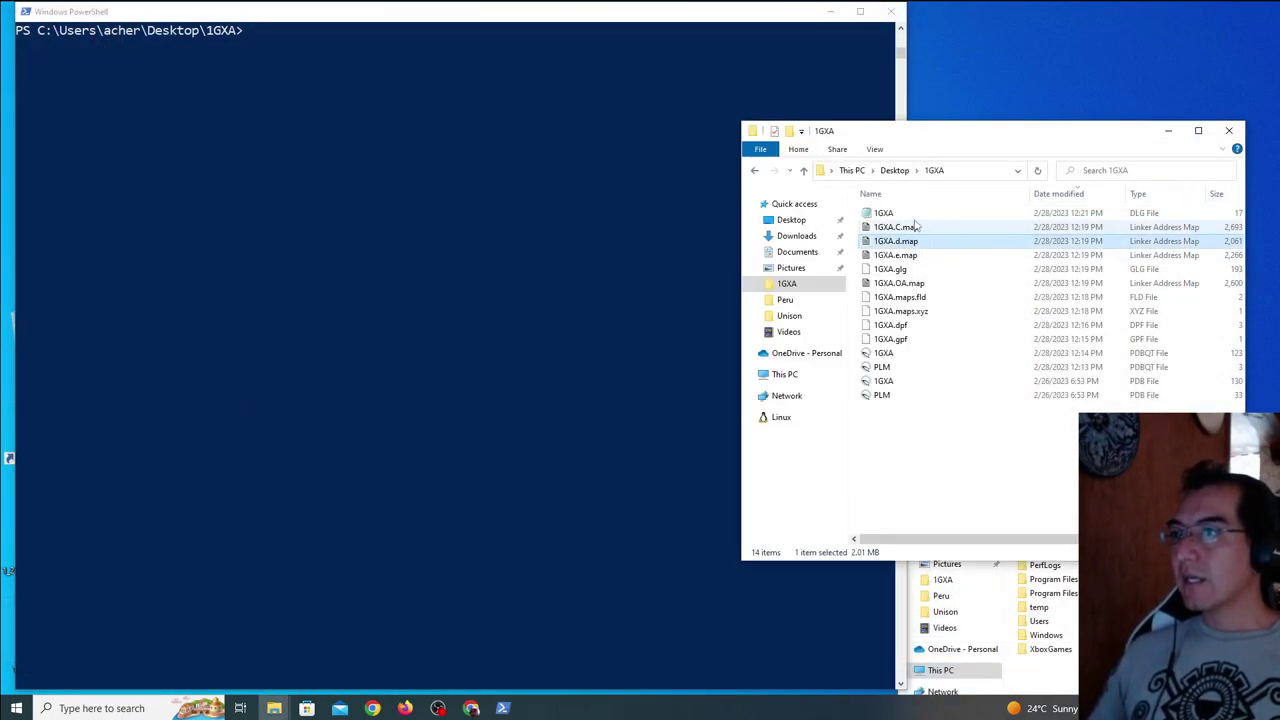
# In File Explorer, delete the old DLG, GLG, map, FLD and XYZ output files from the Desktop's 1GXA folder.
pyautogui.click(884, 213)
pyautogui.keyDown('shift'); pyautogui.click(930, 311); pyautogui.keyUp('shift')
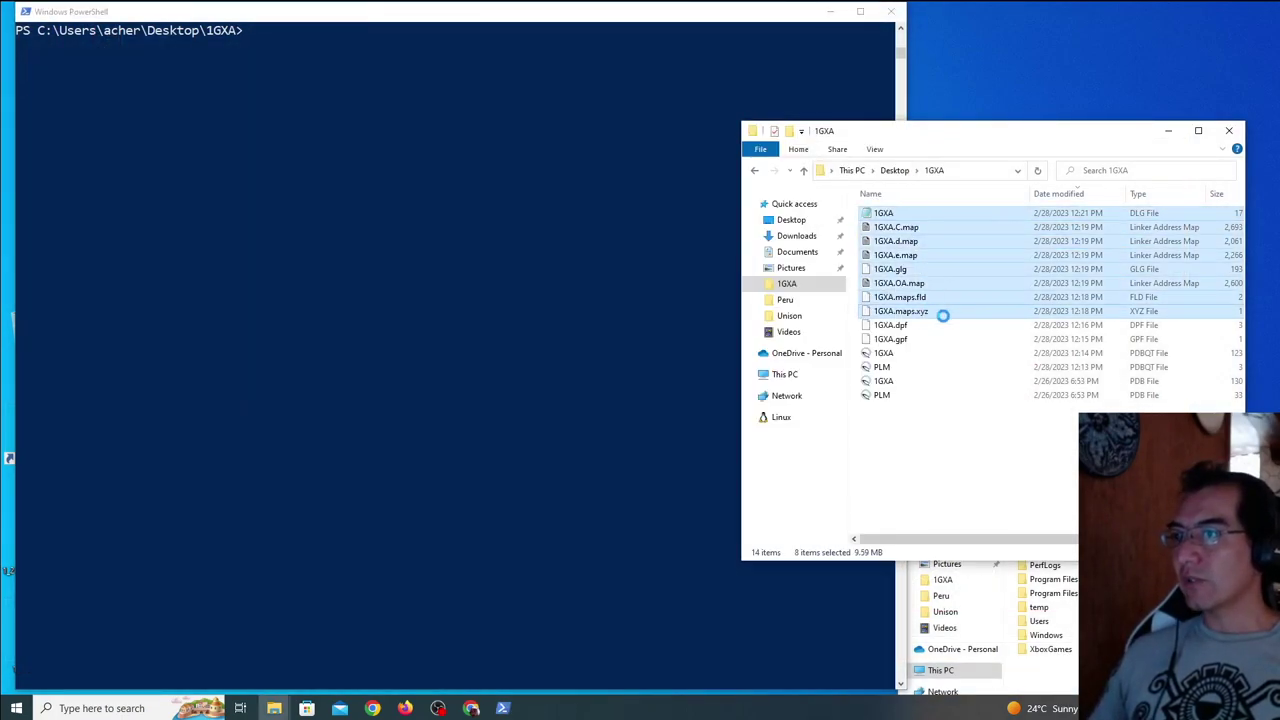
pyautogui.rightClick(931, 312)
pyautogui.click(807, 512)
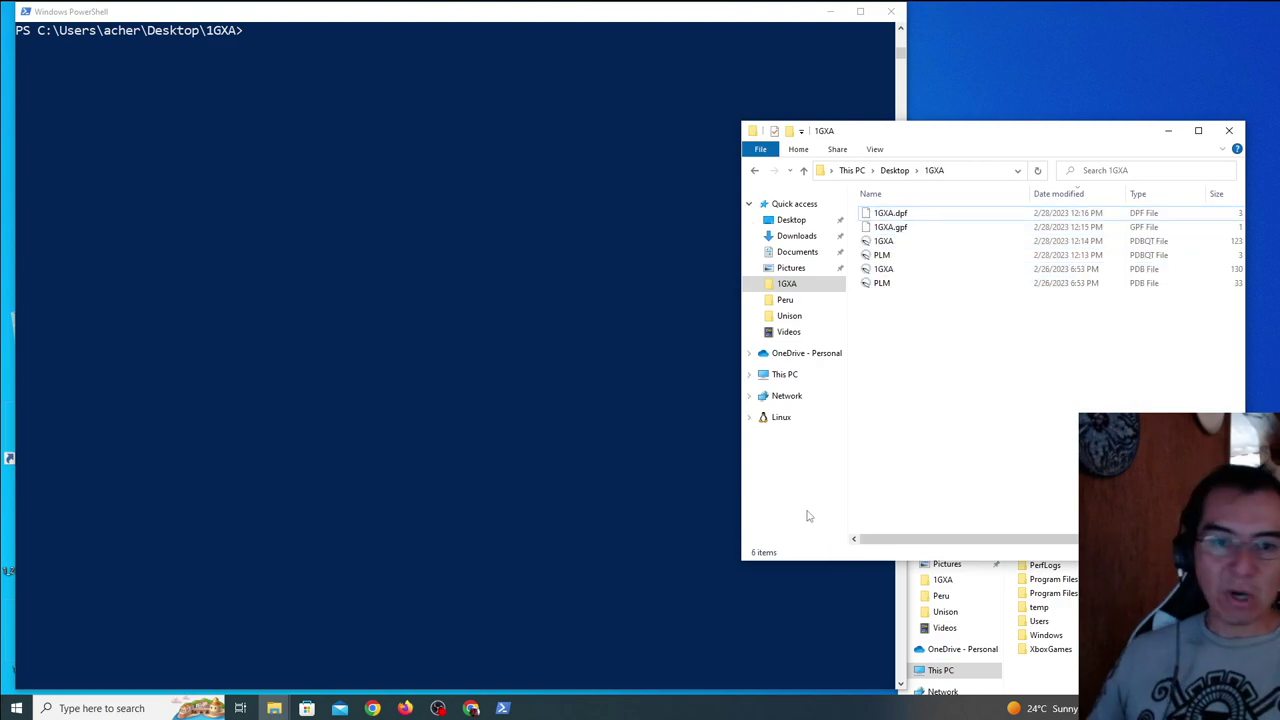
pyautogui.click(323, 276)
pyautogui.click(1006, 490)
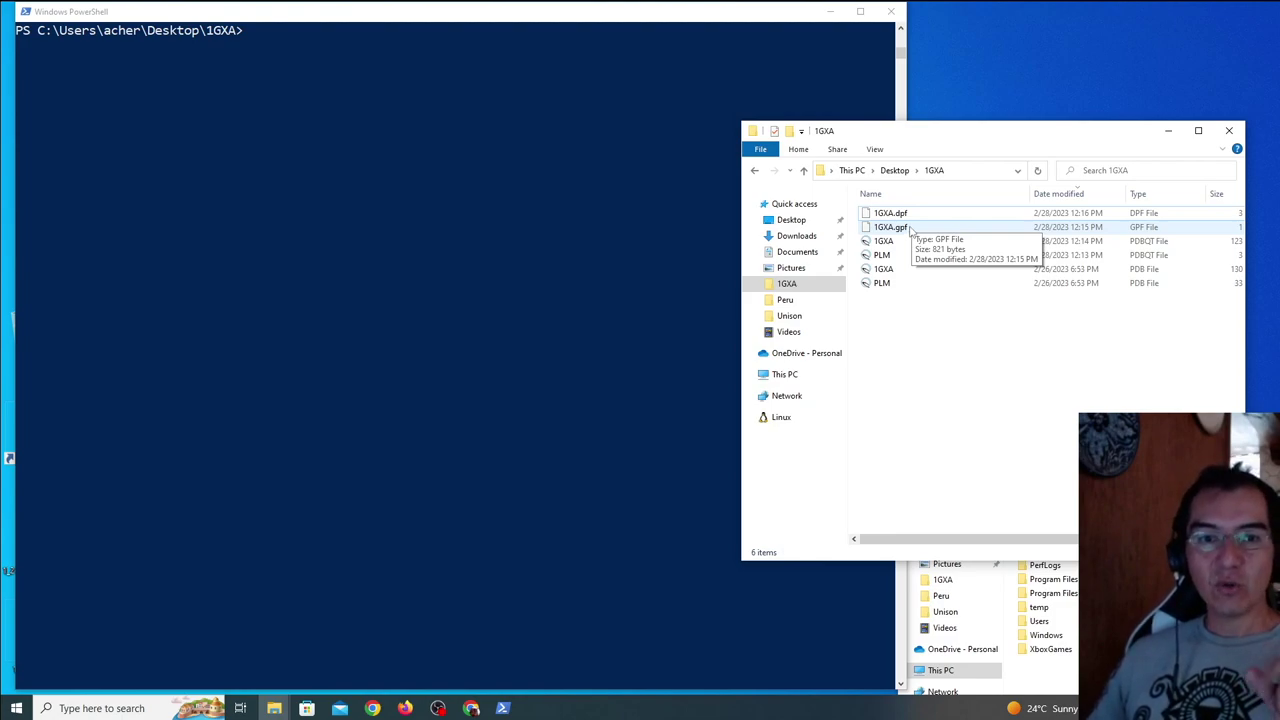
# In PowerShell, run C:\Autodock\4.2.6\autogrid4.exe with 1GXA.gpf as the parameter file and 1GXA.glg as the log file.
pyautogui.click(490, 144)
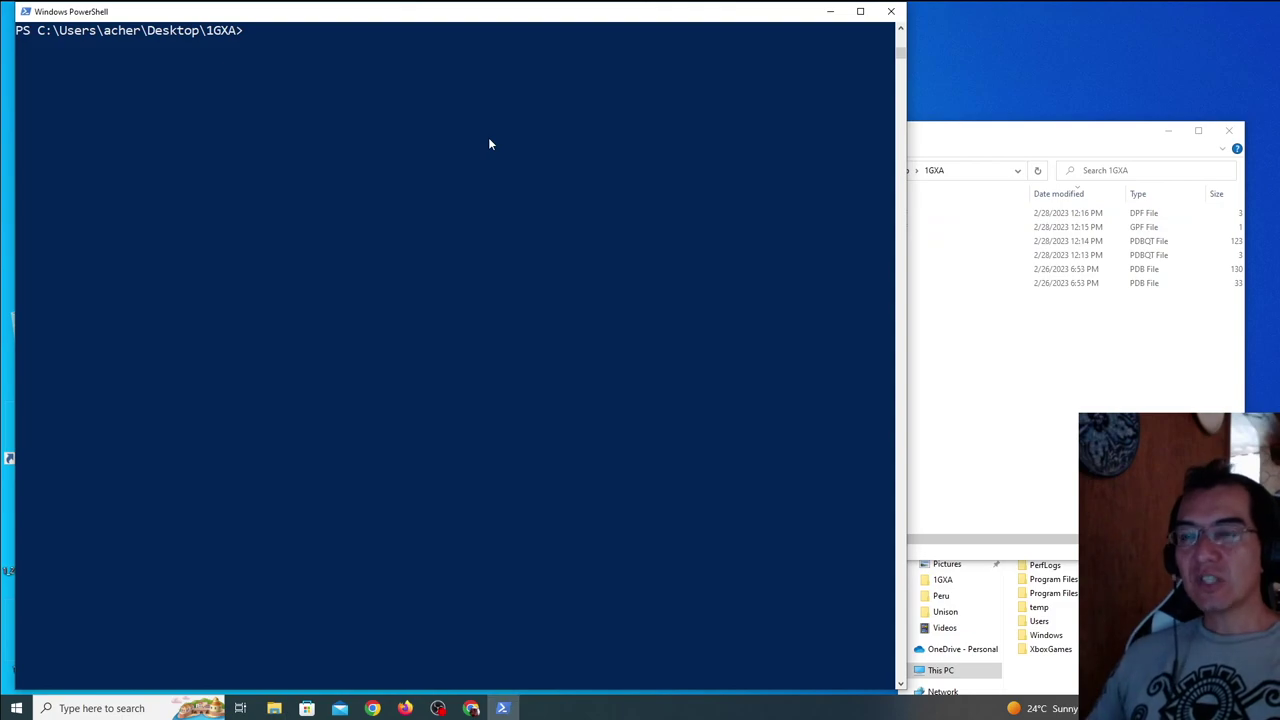
pyautogui.write('C:\\Autodock\\4.2.6\\autodock4.exe -p C:\\Users\\acher\\Desktop\\1GXA\\1GXA.dpf -l C:\\Users\\acher\\Desktop\\1GXA\\1GXA.dlg')
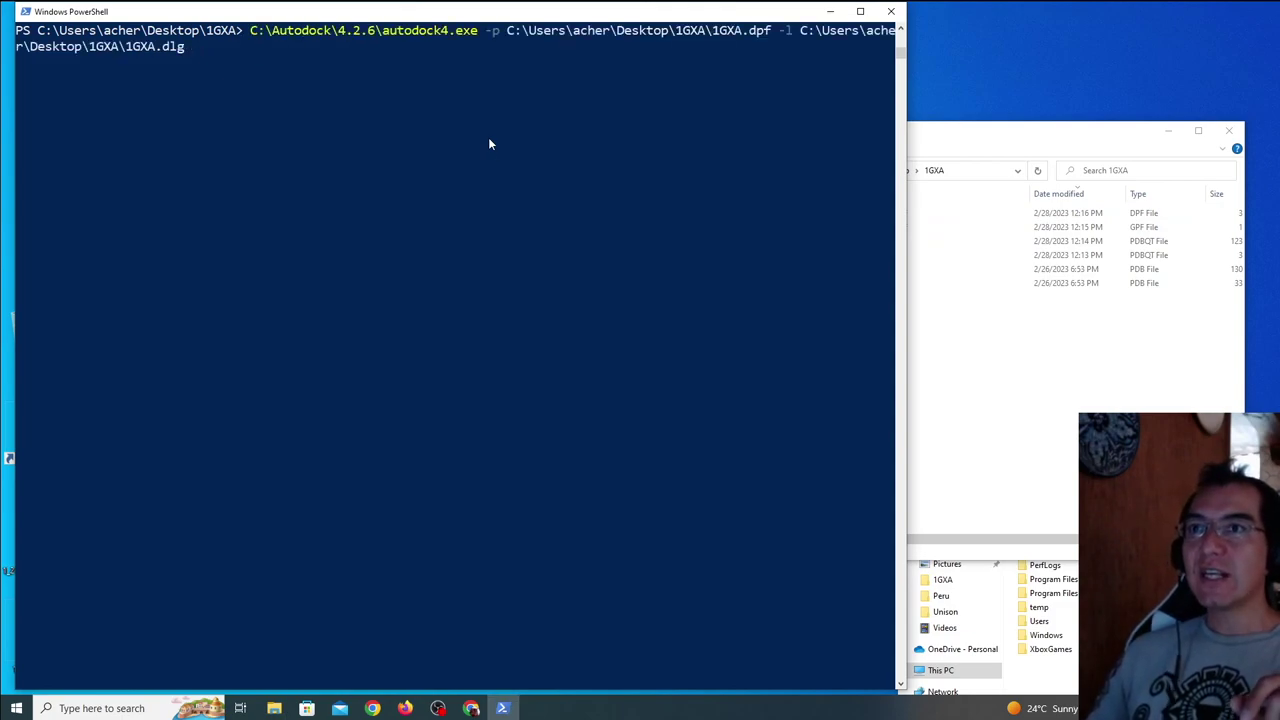
pyautogui.press('Up')
pyautogui.press('Up')
pyautogui.press('Down')
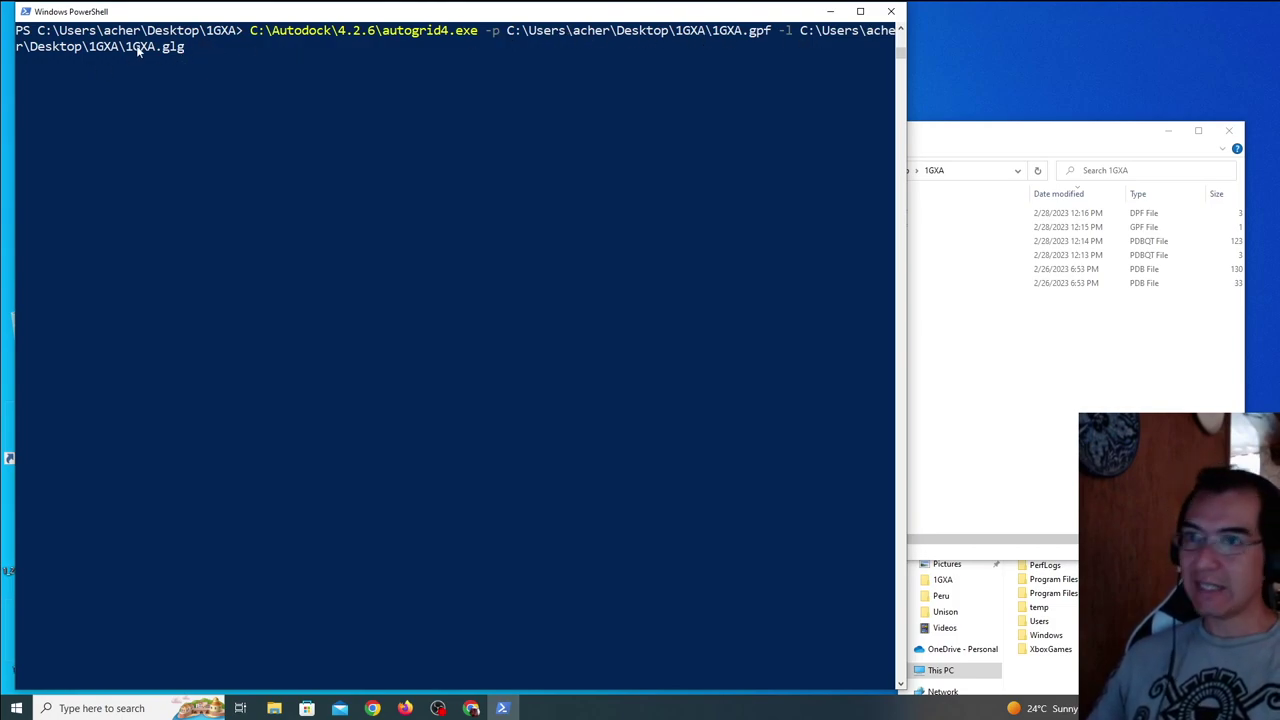
pyautogui.hotkey('alt', 'Tab')
pyautogui.click(794, 88)
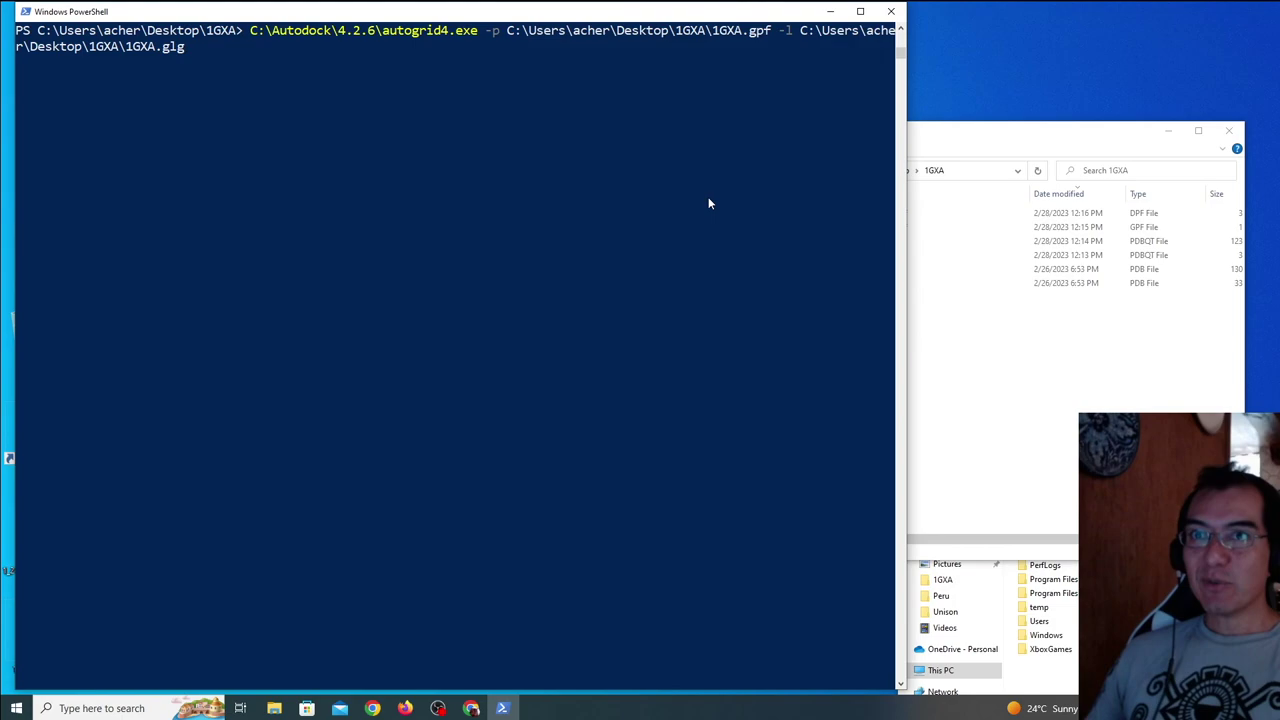
# Open the 1GXA.glg log from the 1GXA folder with an installed app, making that app the default for .glg files.
pyautogui.click(1027, 310)
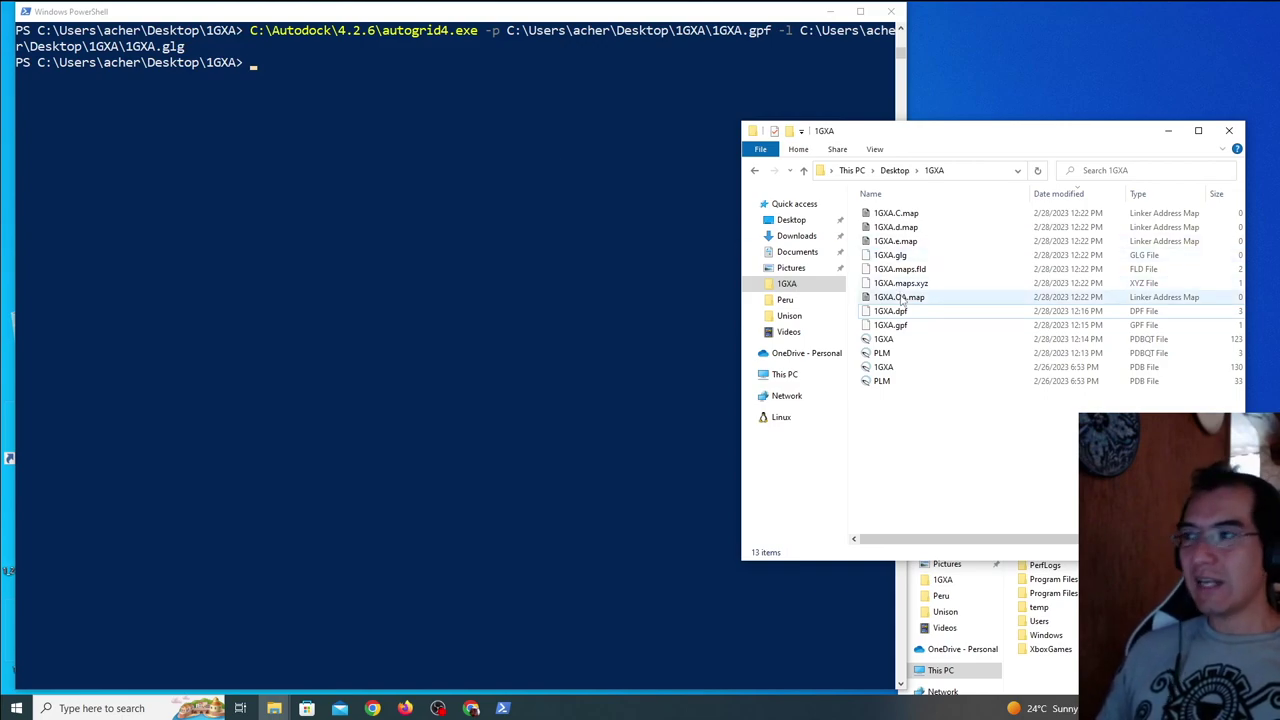
pyautogui.rightClick(909, 256)
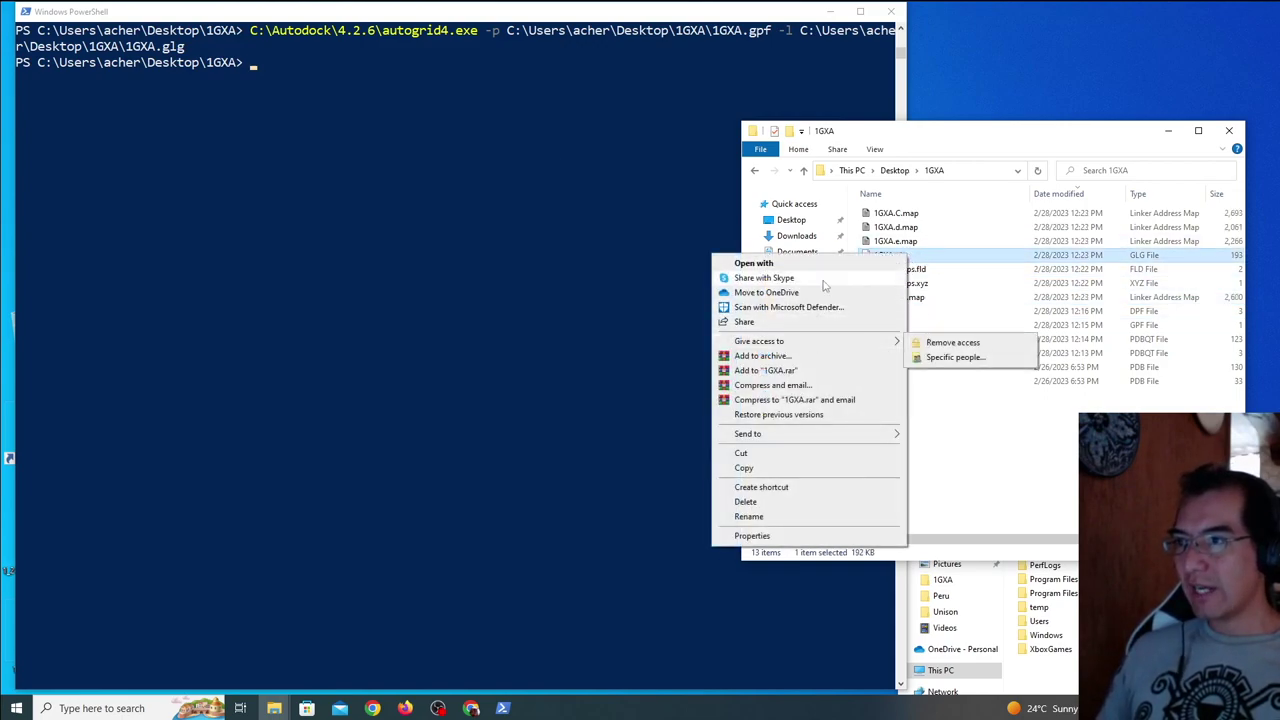
pyautogui.press('Escape')
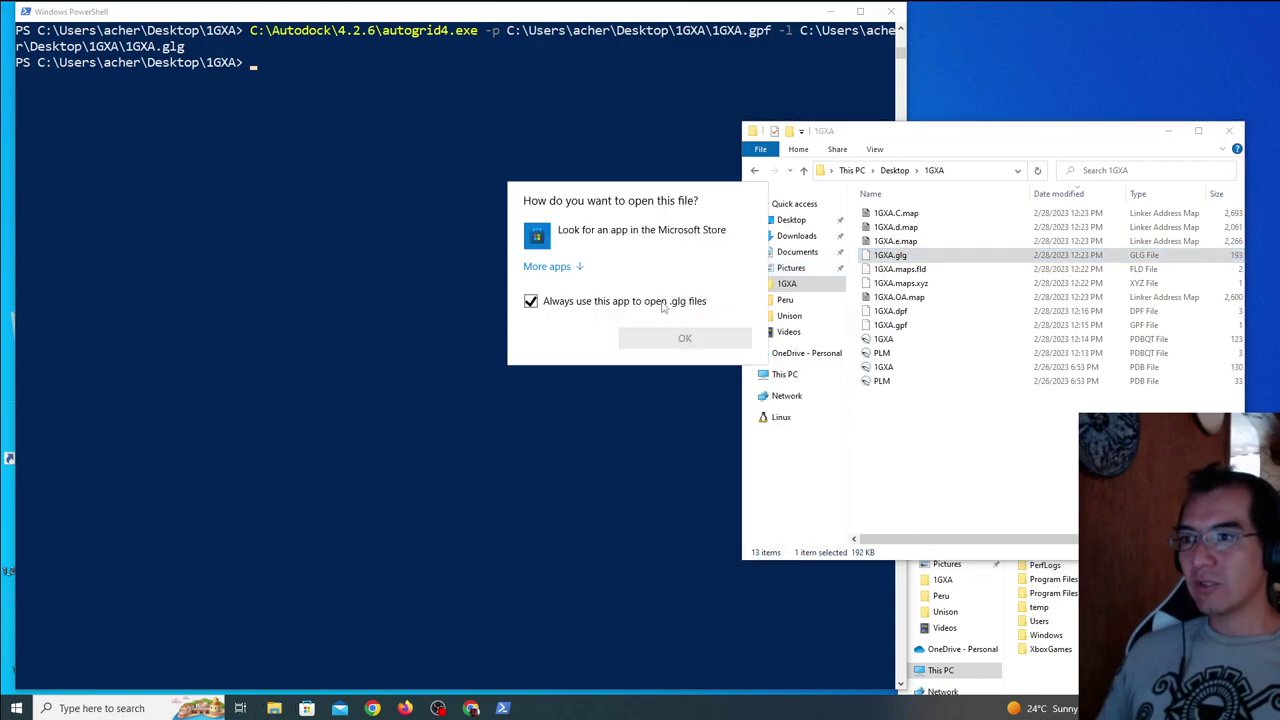
pyautogui.click(560, 267)
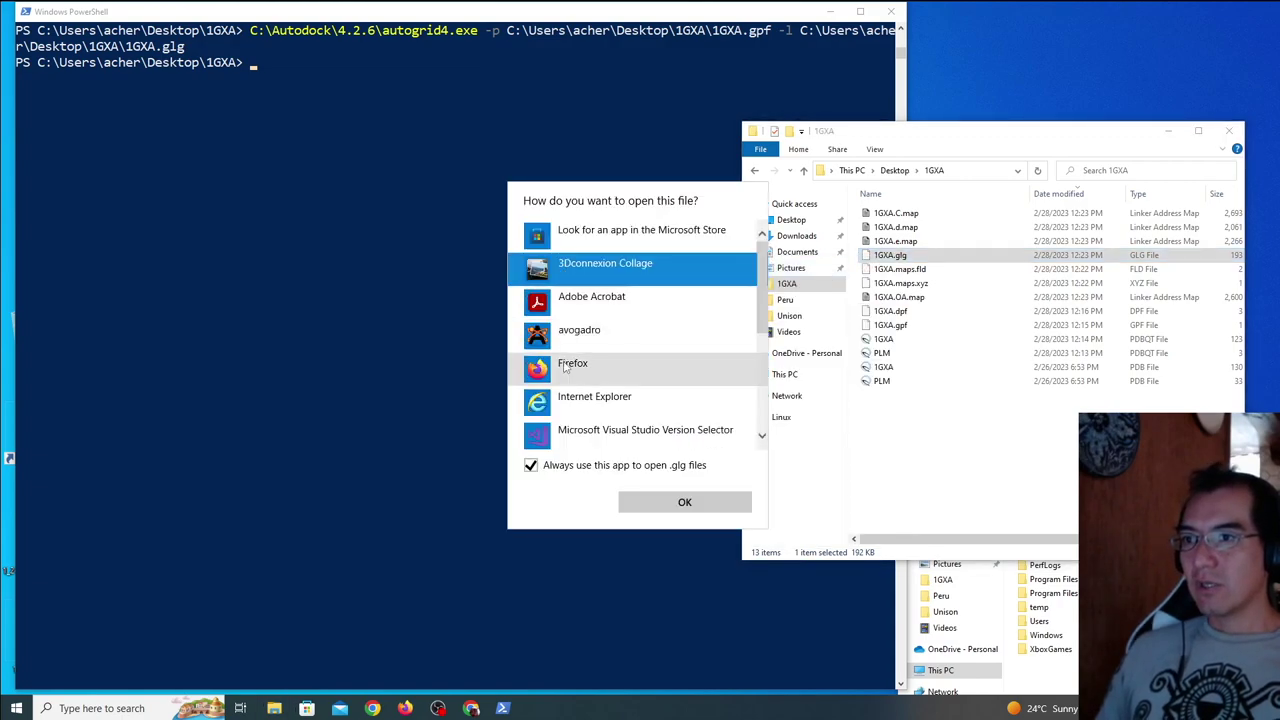
pyautogui.scroll(-3, 584, 320)
pyautogui.click(584, 298)
pyautogui.click(684, 503)
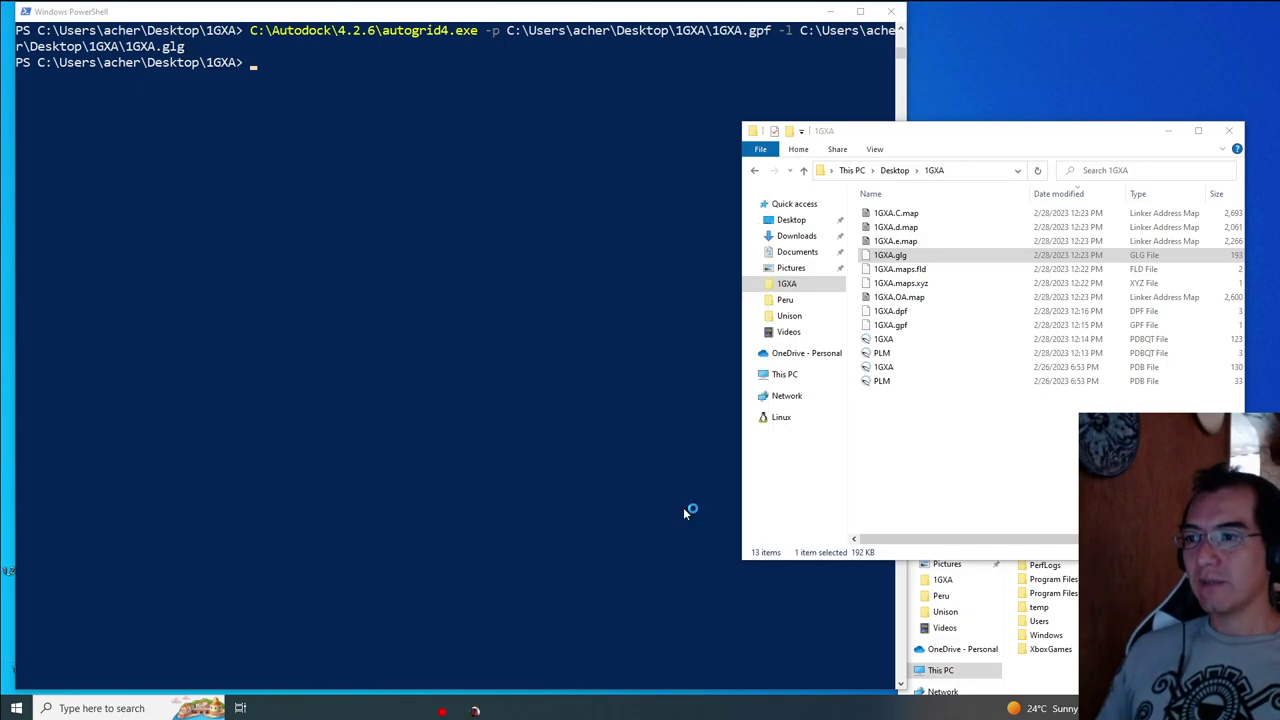
# Check the end of the 1GXA.glg log for AutoGrid's completion status, then close the log.
pyautogui.scroll(-7, 725, 465)
pyautogui.moveTo(904, 164); pyautogui.dragTo(920, 618)
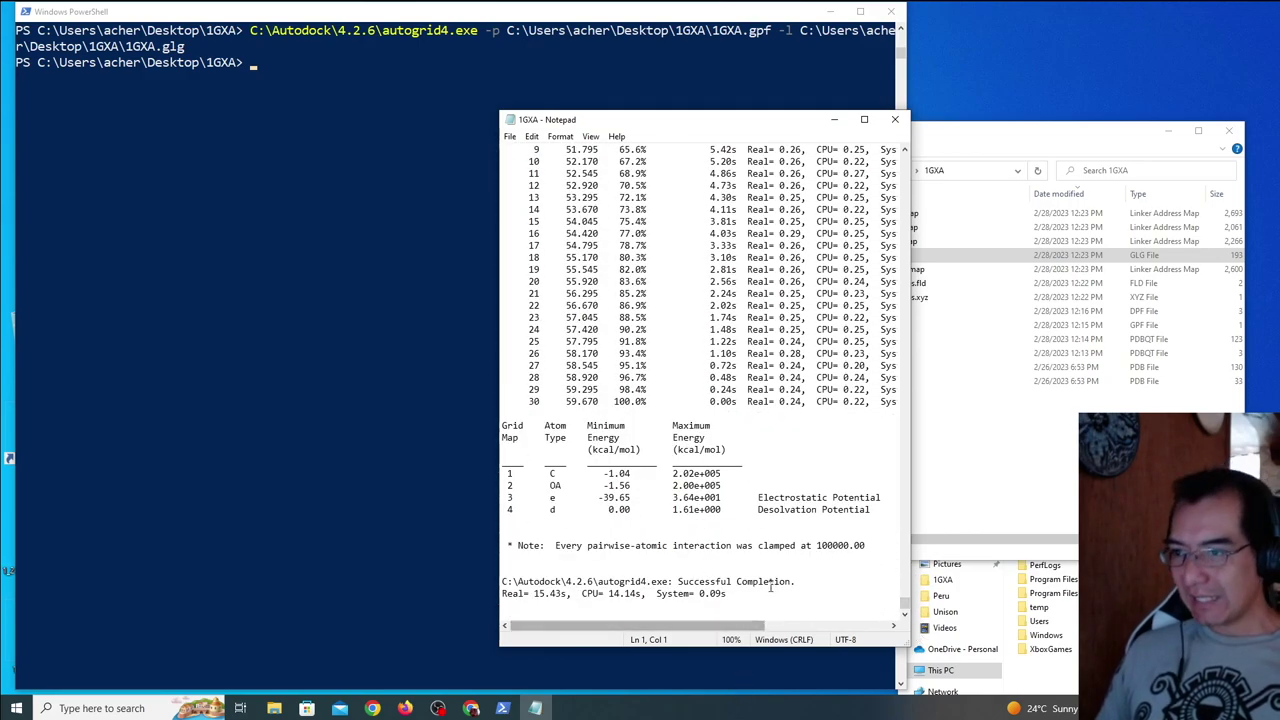
pyautogui.moveTo(502, 581); pyautogui.dragTo(560, 606)
pyautogui.click(895, 119)
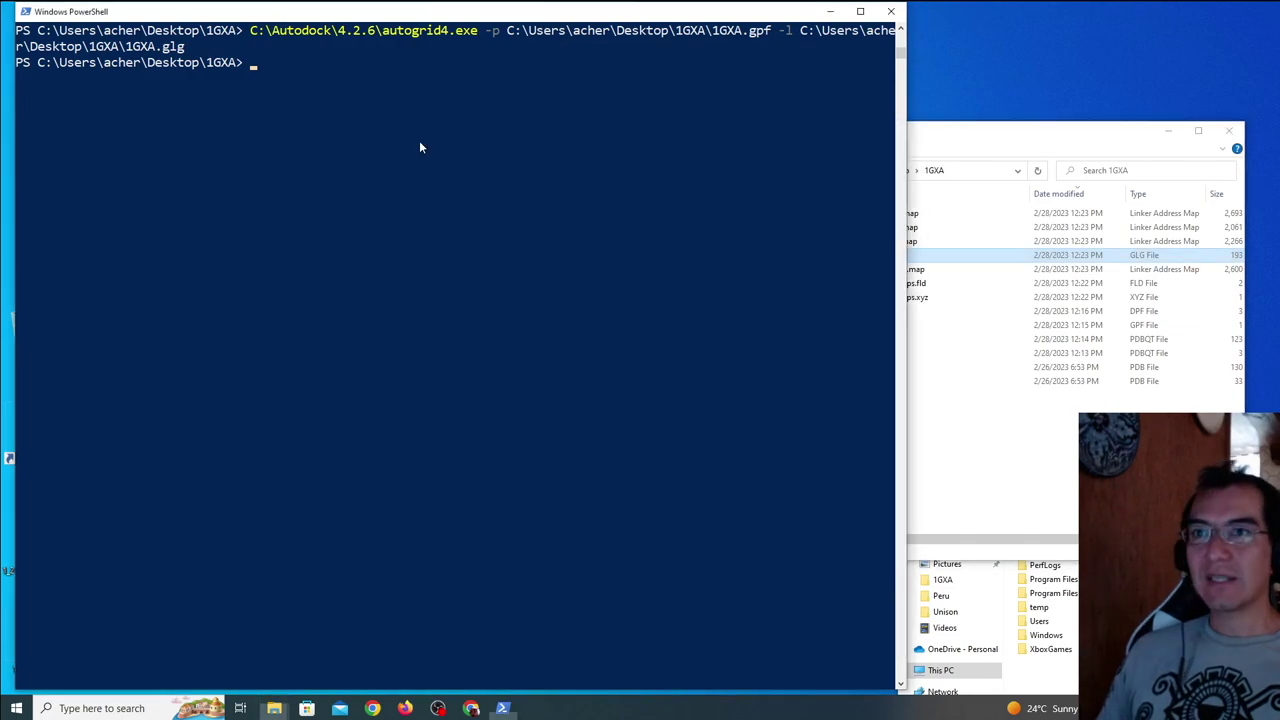
# In PowerShell, run C:\Autodock\4.2.6\autodock4.exe with 1GXA.dpf as the parameter file and 1GXA.dlg as the log file, both in the Desktop's 1GXA folder.
pyautogui.press('Up')
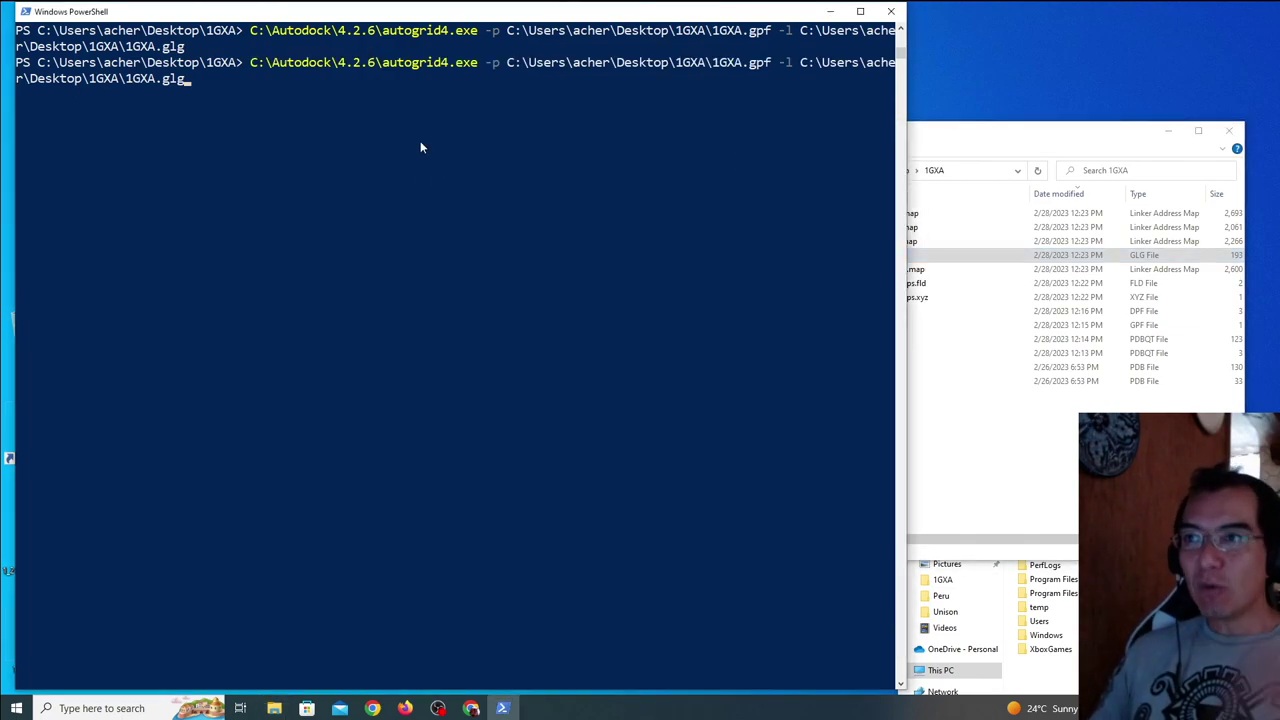
pyautogui.press('Up')
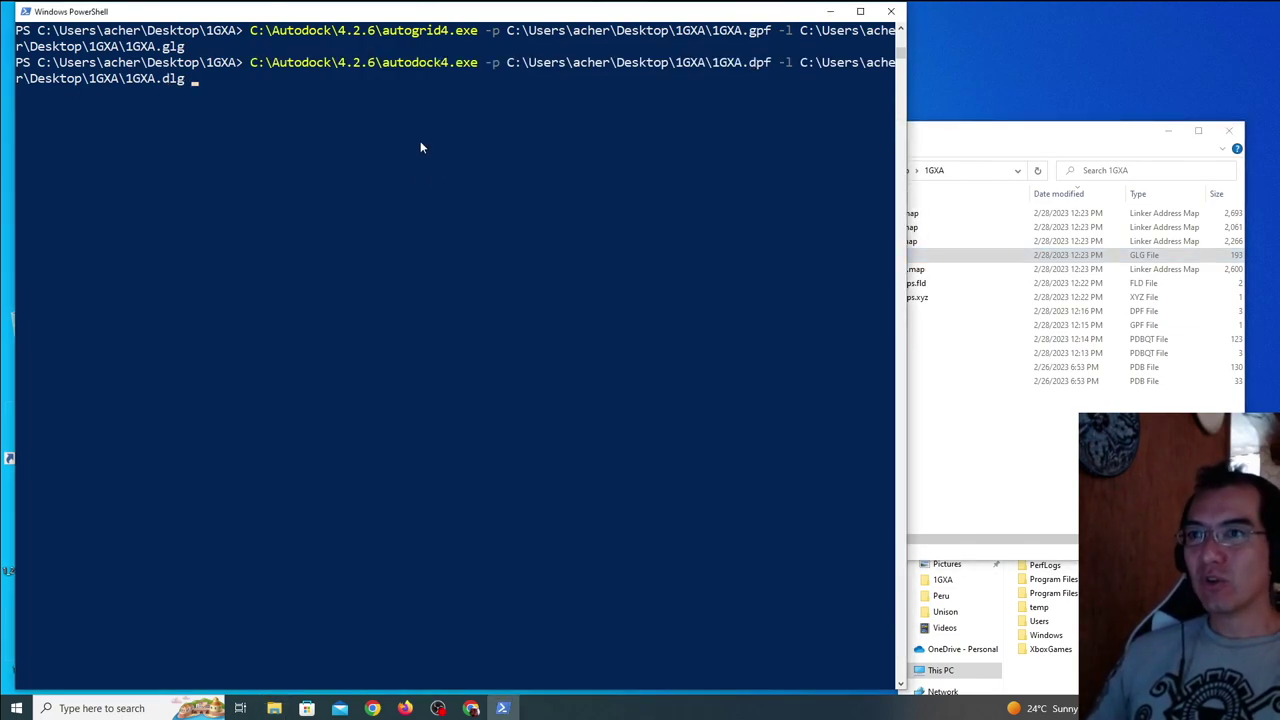
pyautogui.doubleClick(383, 62)
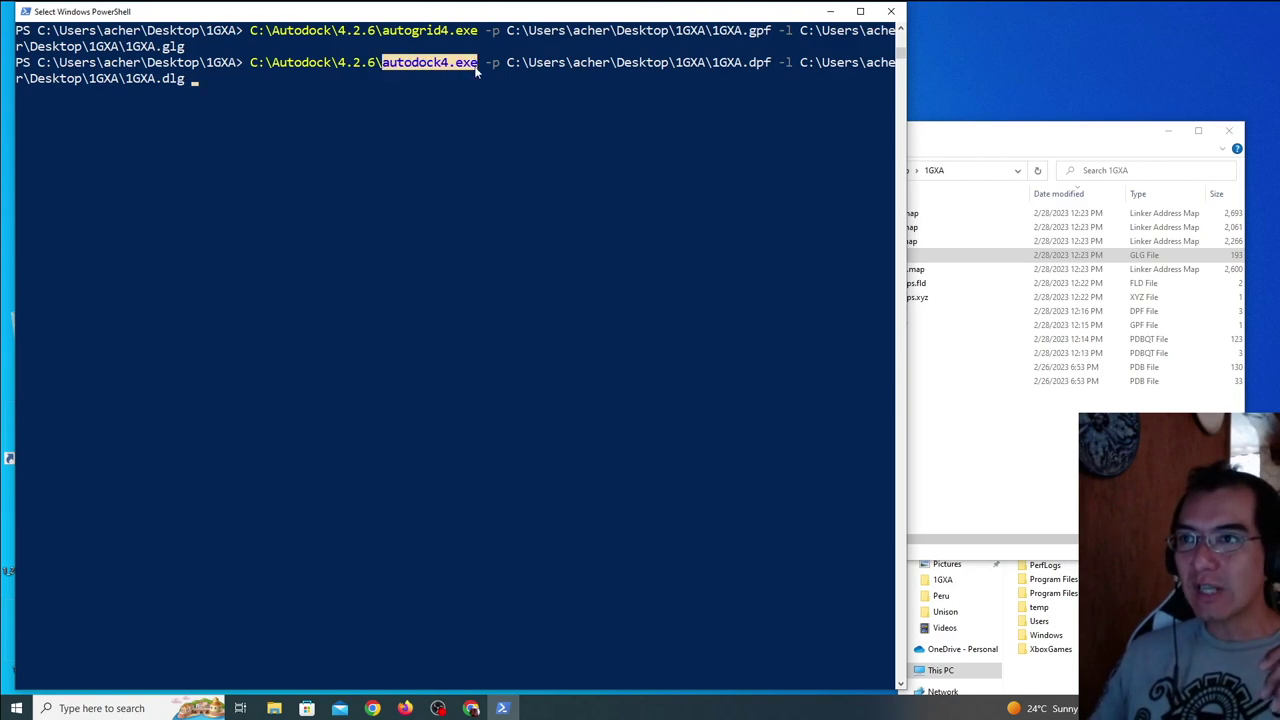
pyautogui.moveTo(712, 62); pyautogui.dragTo(768, 65)
pyautogui.moveTo(197, 78); pyautogui.dragTo(161, 78)
pyautogui.rightClick(222, 92)
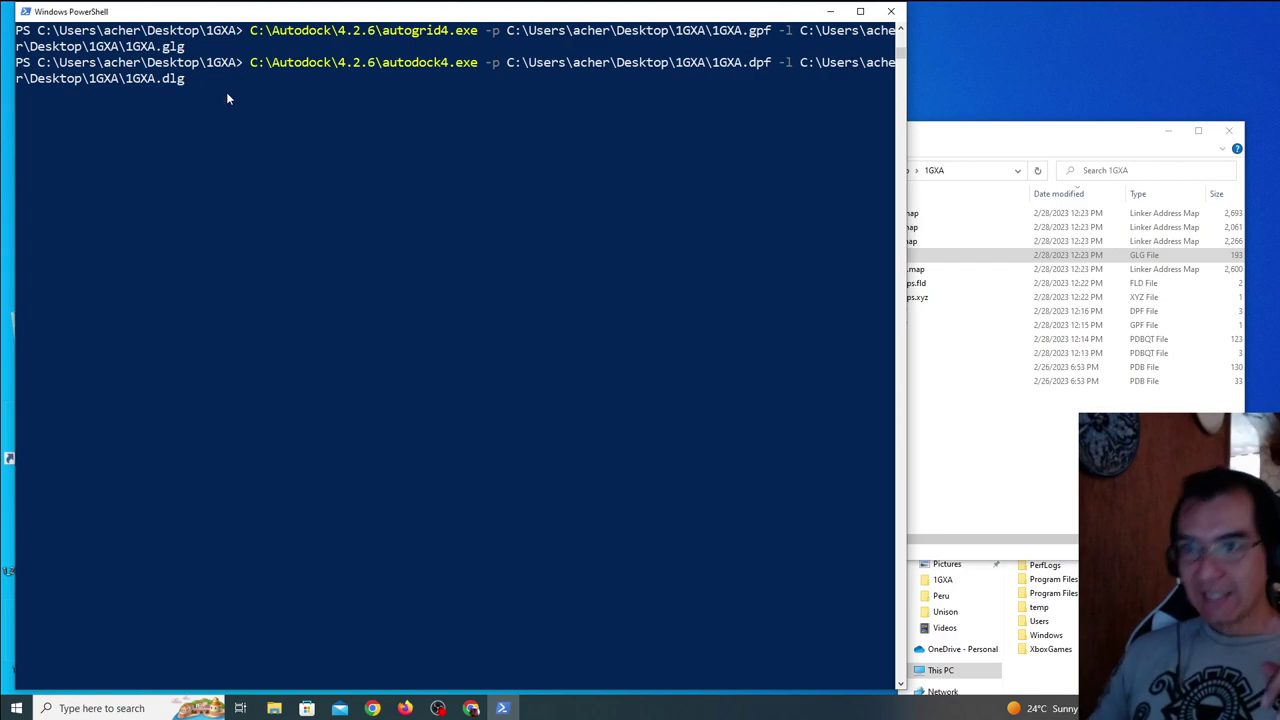
pyautogui.click(225, 93)
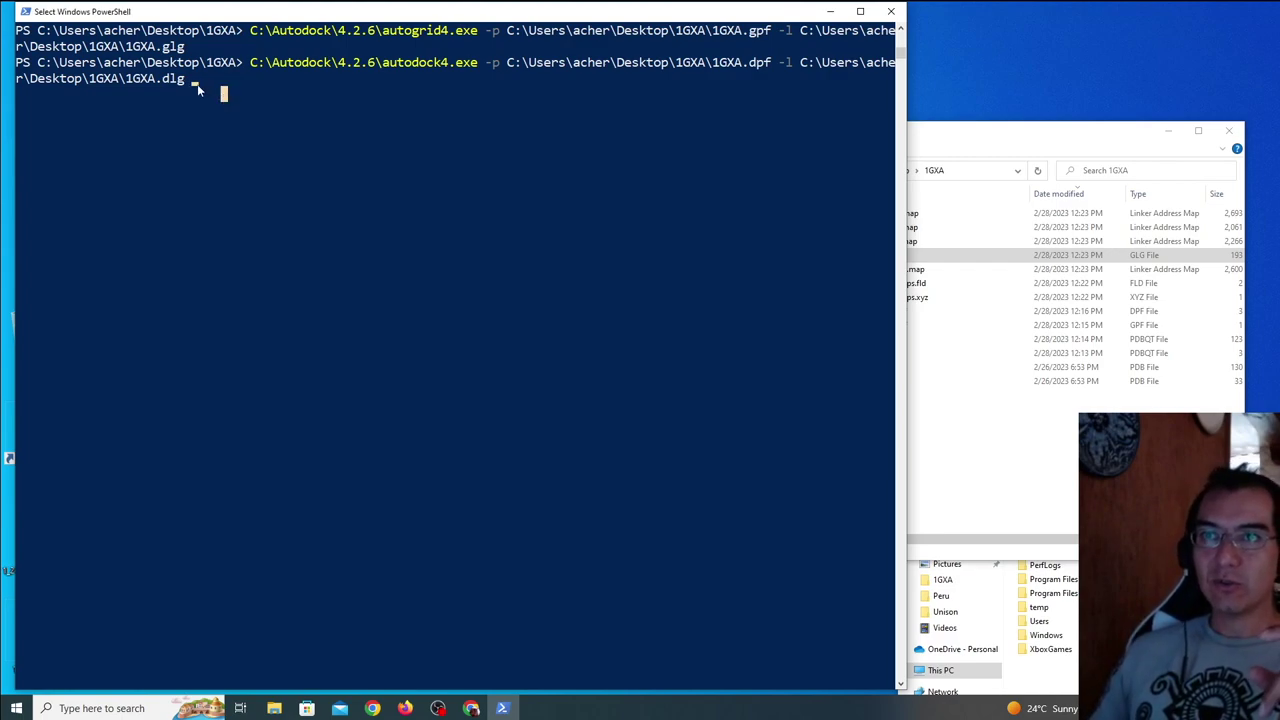
pyautogui.press('Return')
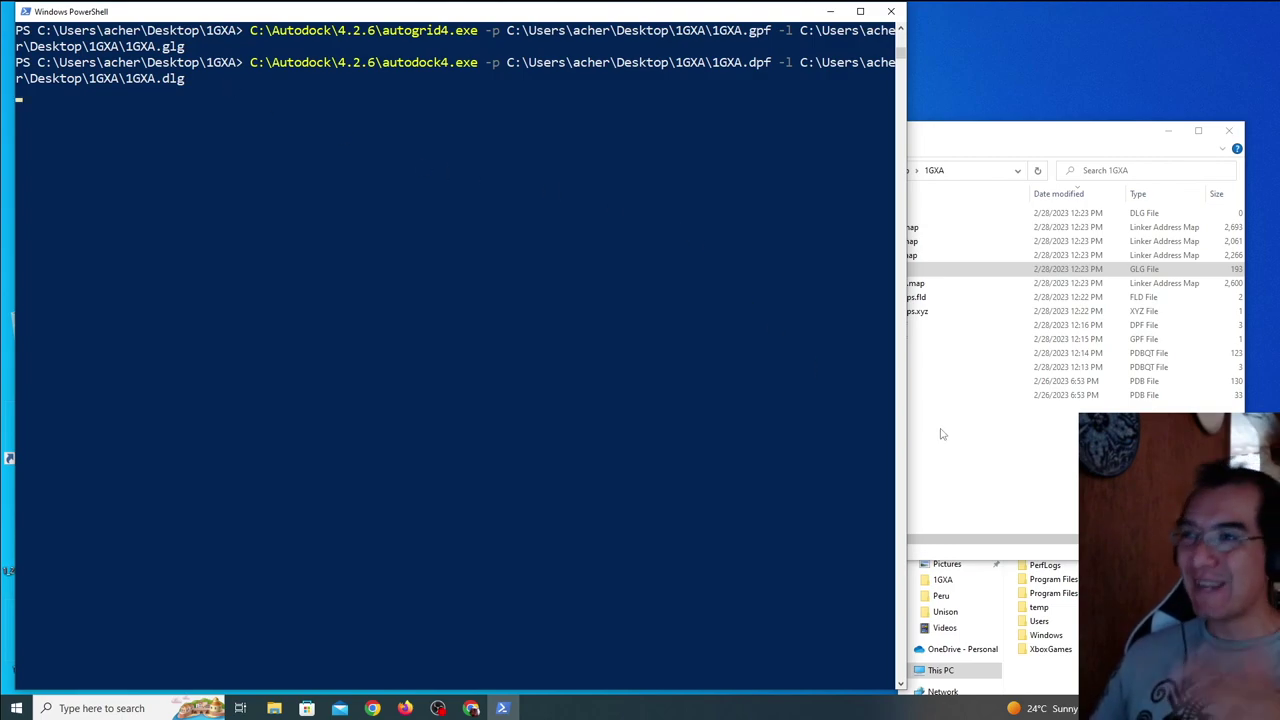
# Open the 1GXA DLG file from the 1GXA folder, widen its window and examine the genetic algorithm docking progress at its end.
pyautogui.click(912, 396)
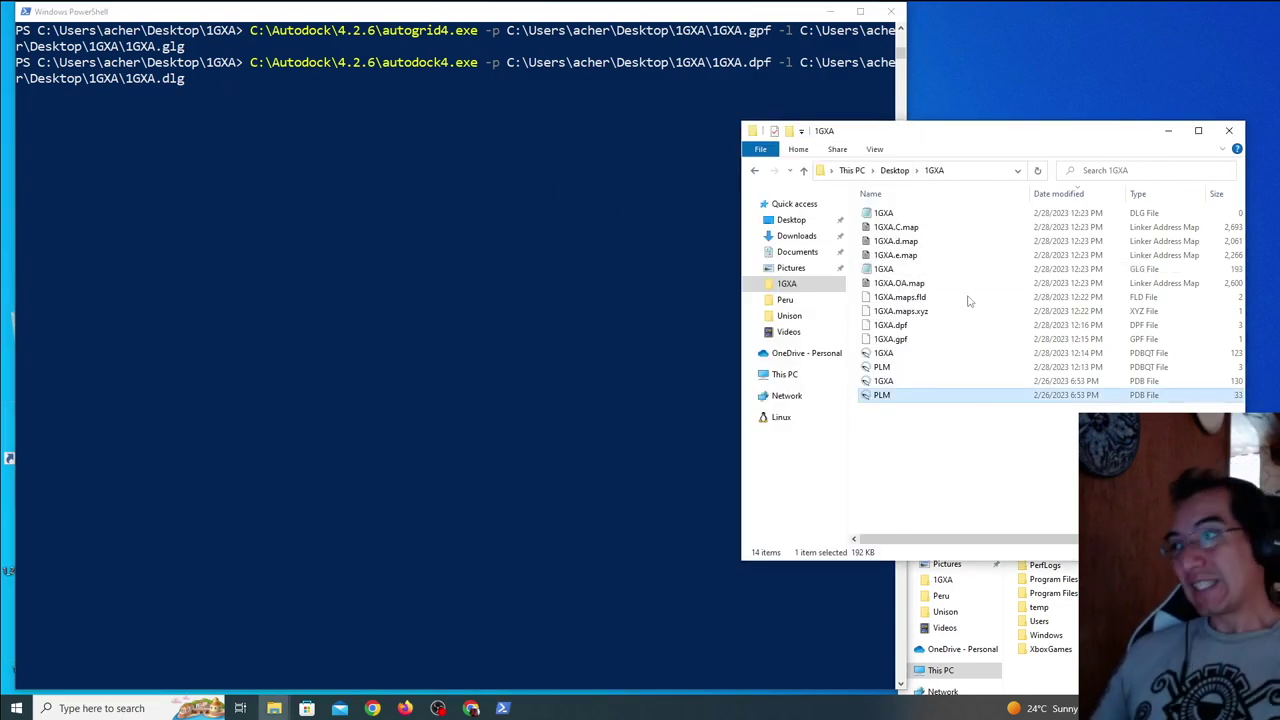
pyautogui.doubleClick(903, 213)
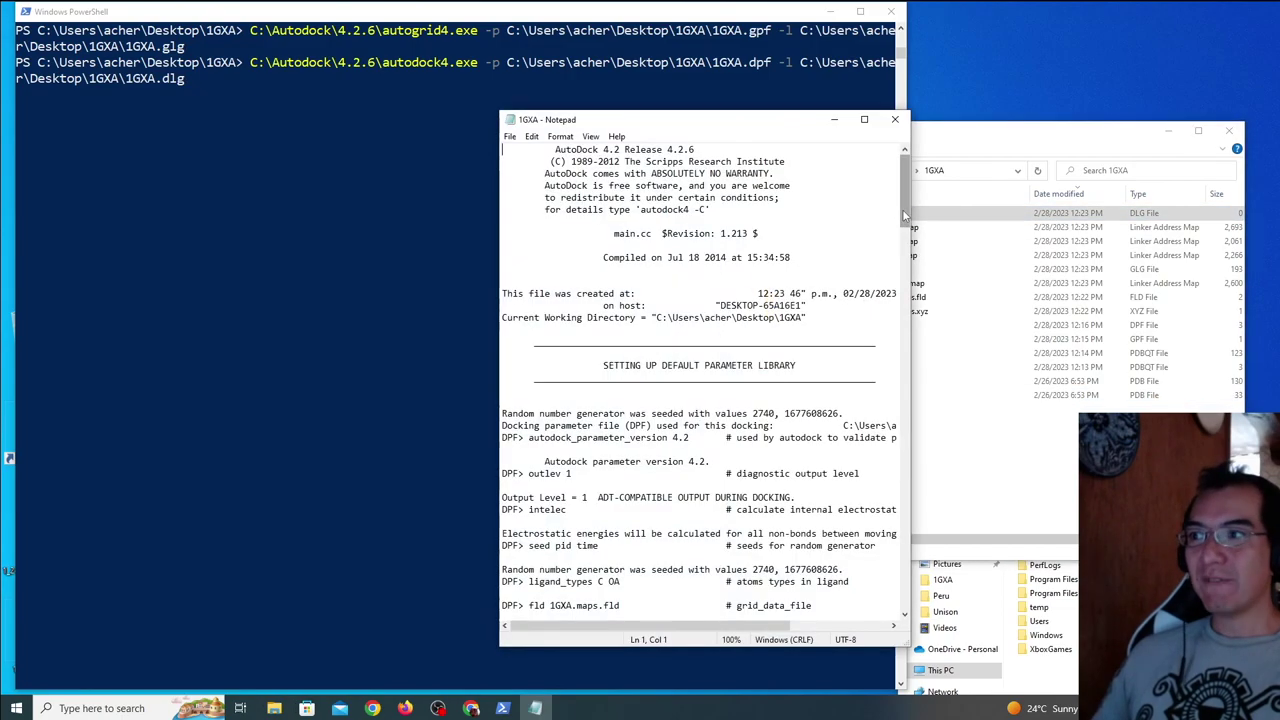
pyautogui.scroll(-10, 715, 403)
pyautogui.scroll(-11, 715, 403)
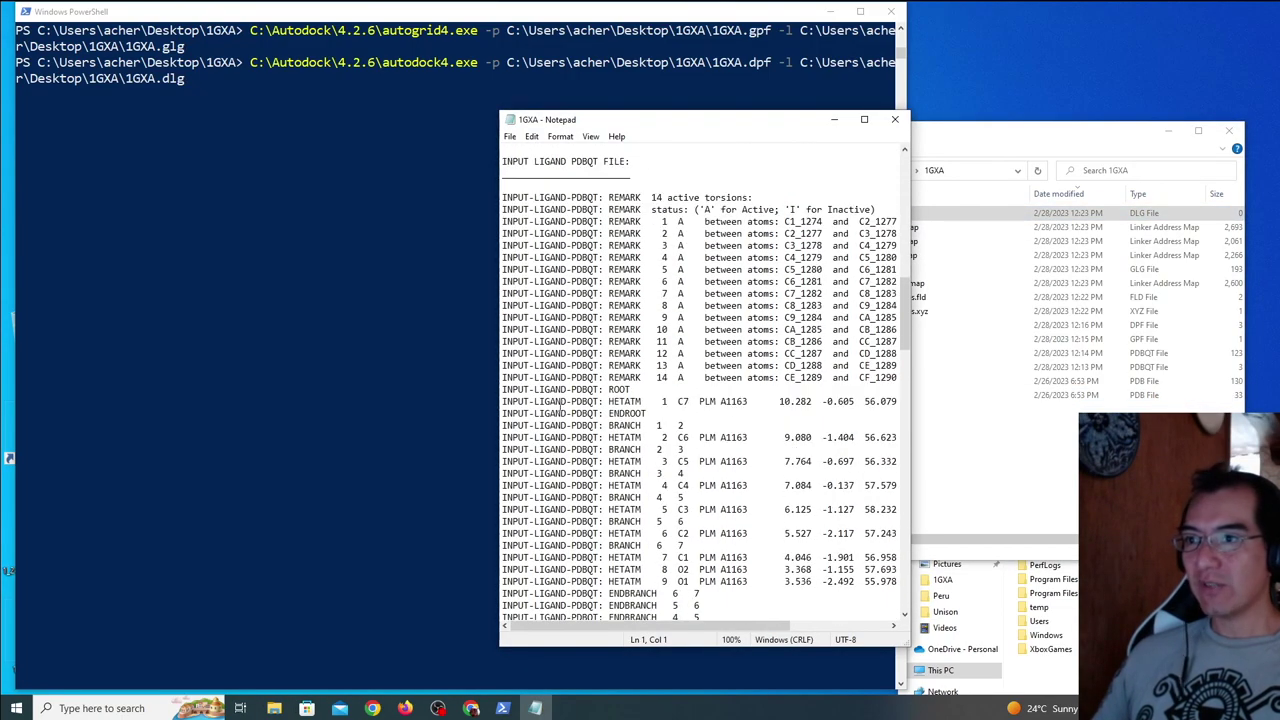
pyautogui.moveTo(493, 408); pyautogui.dragTo(198, 408)
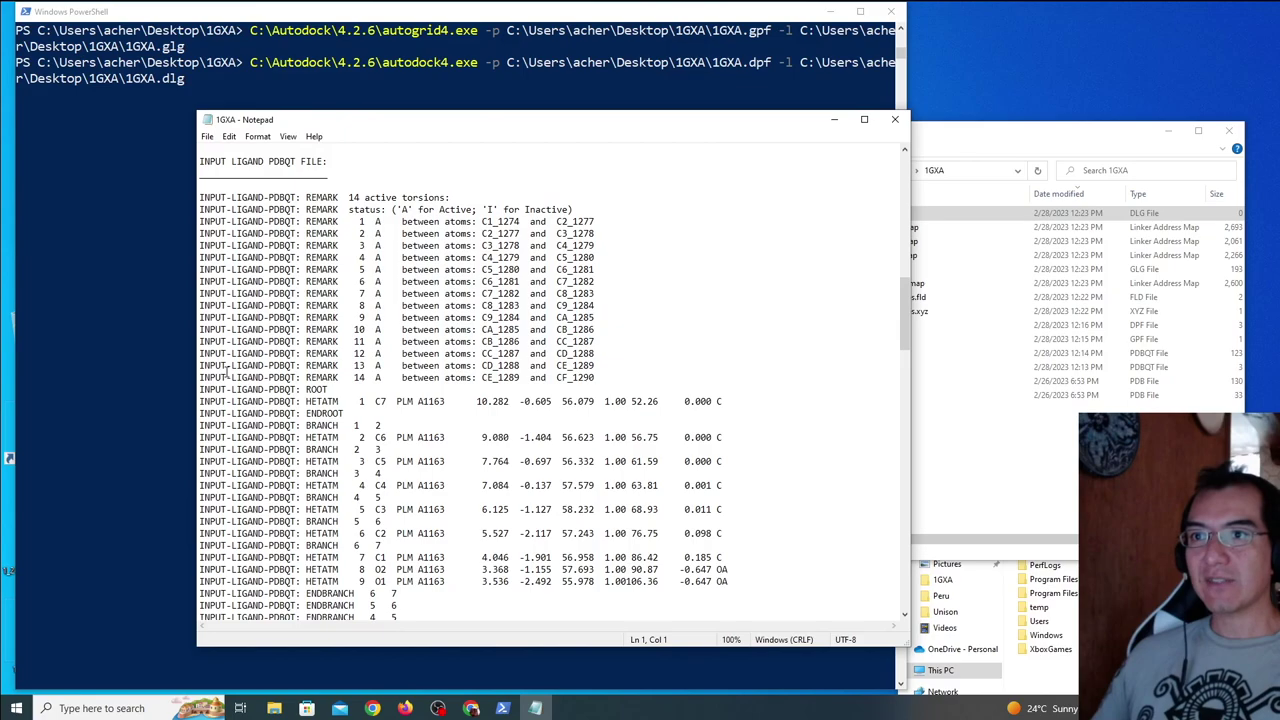
pyautogui.scroll(-20, 236, 365)
pyautogui.scroll(-20, 236, 365)
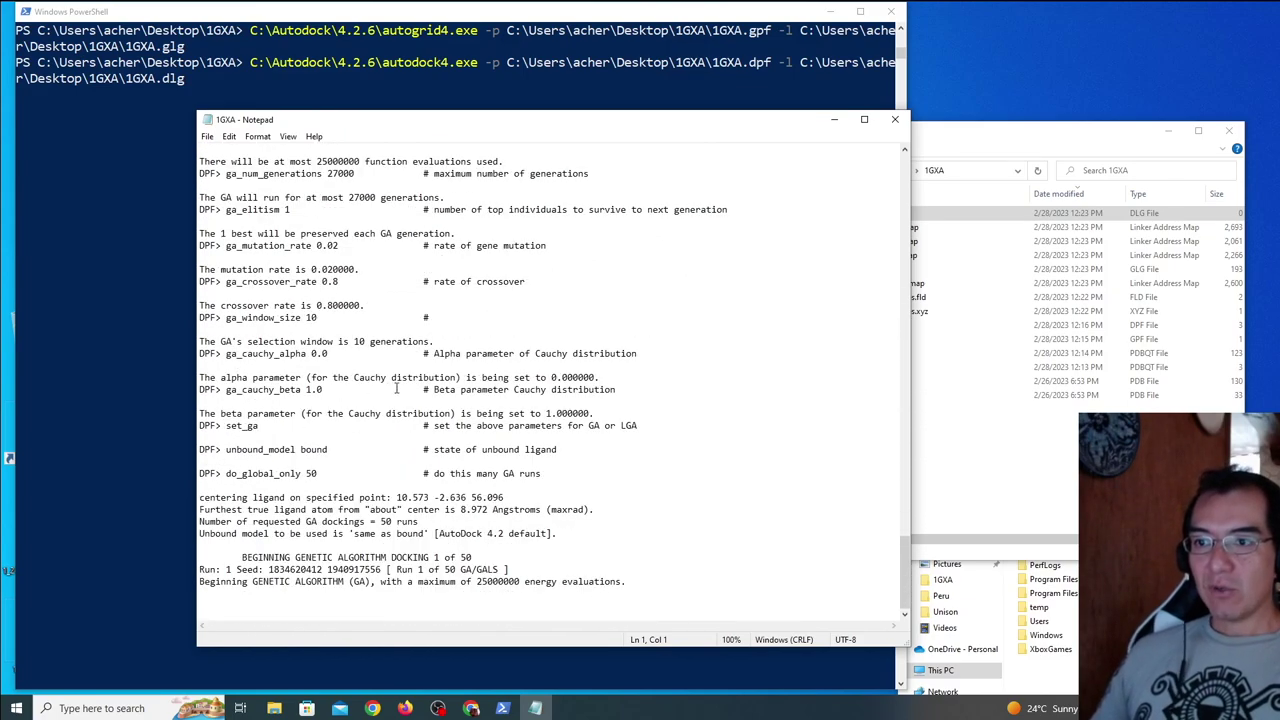
pyautogui.moveTo(646, 584); pyautogui.dragTo(184, 562)
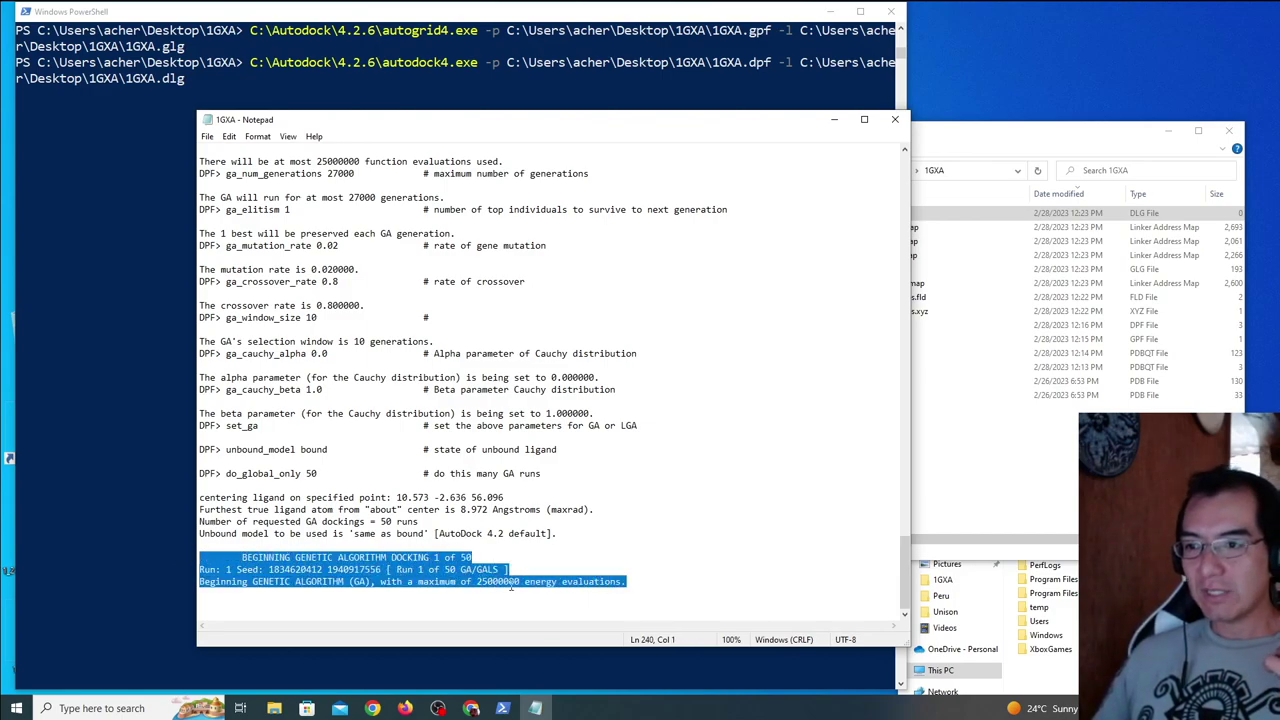
pyautogui.click(490, 583)
pyautogui.moveTo(633, 587); pyautogui.dragTo(211, 566)
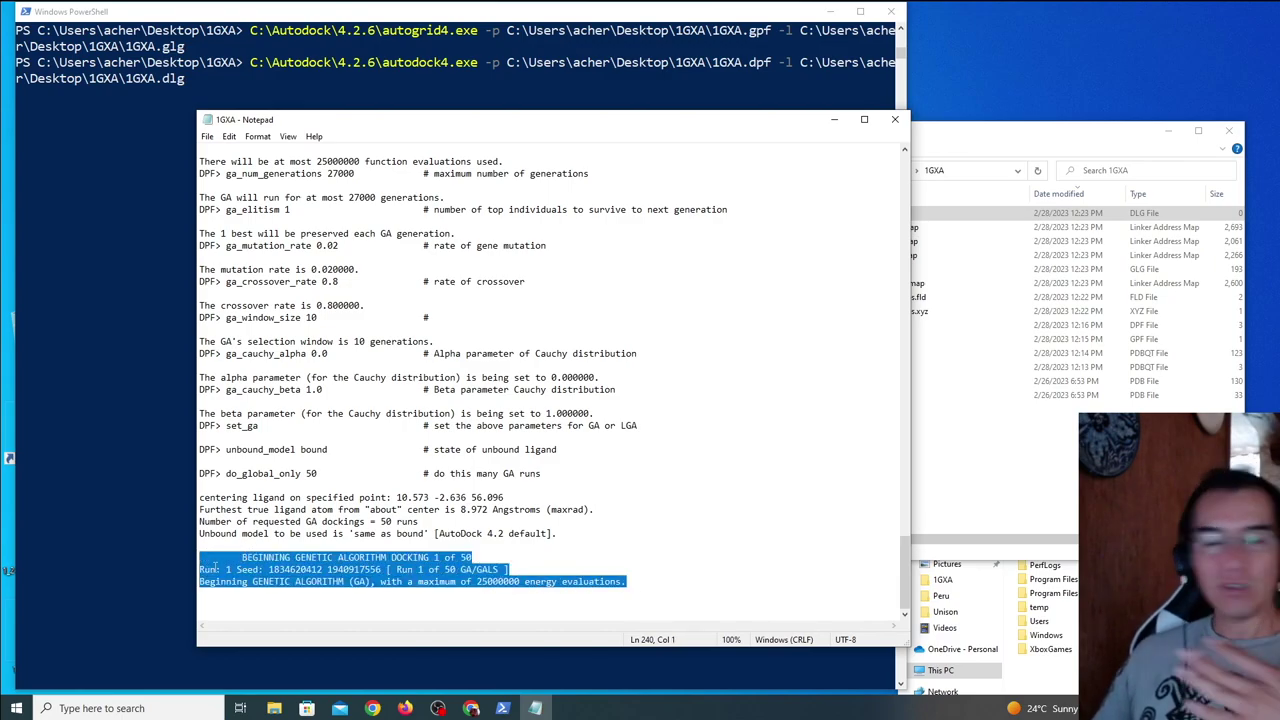